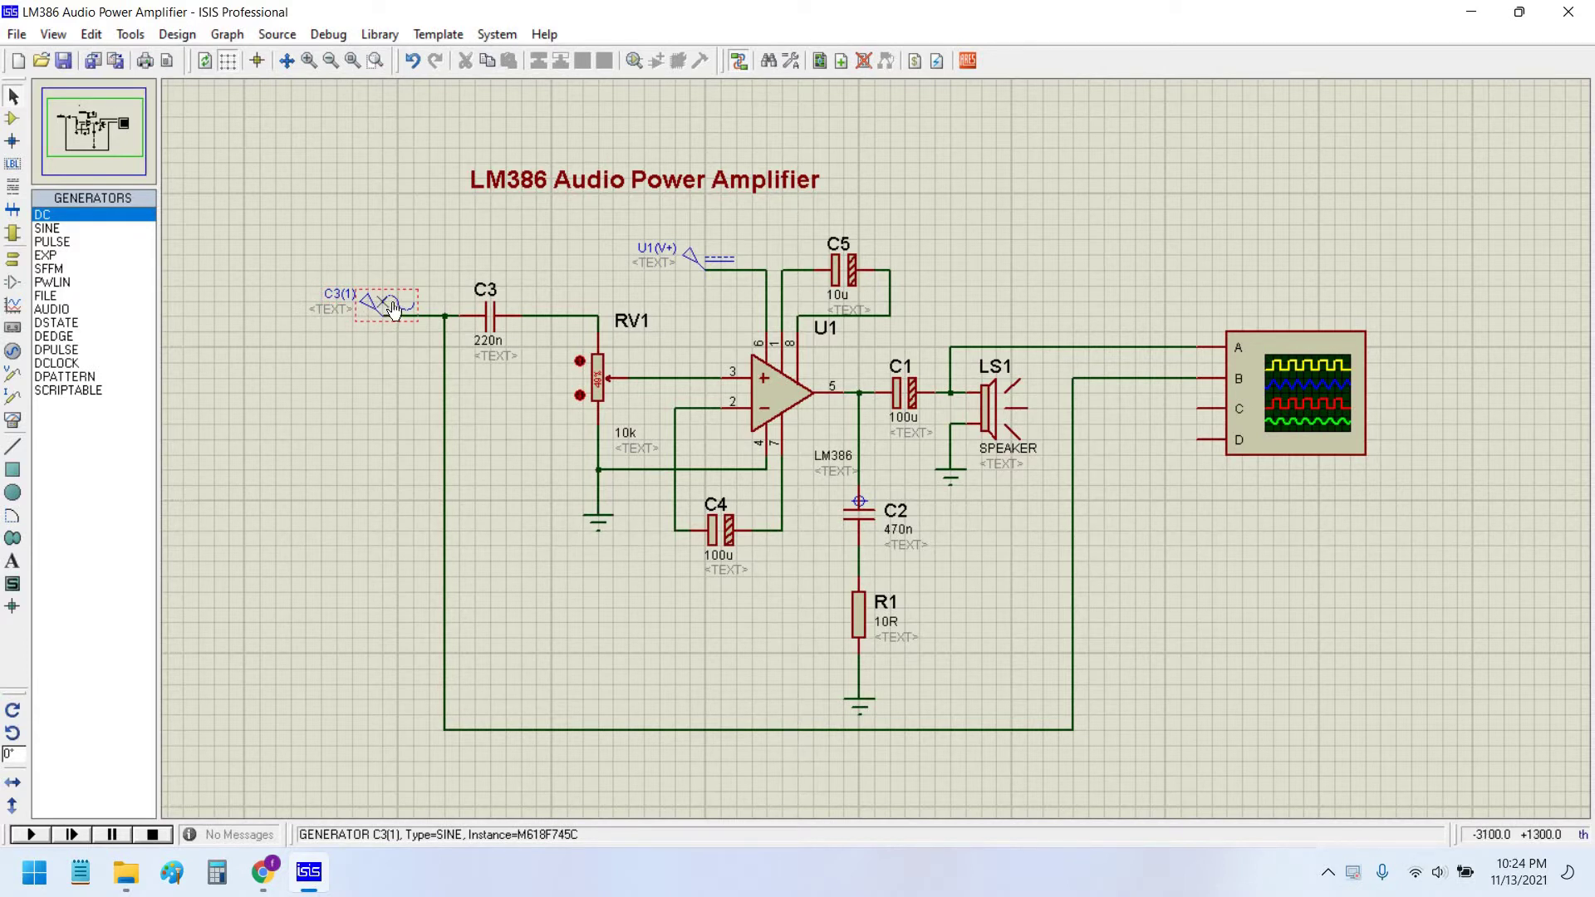
Place a new DC generator on the schematic and change its type to Audio.
{"action": "left_click", "coordinate": [11, 353]}
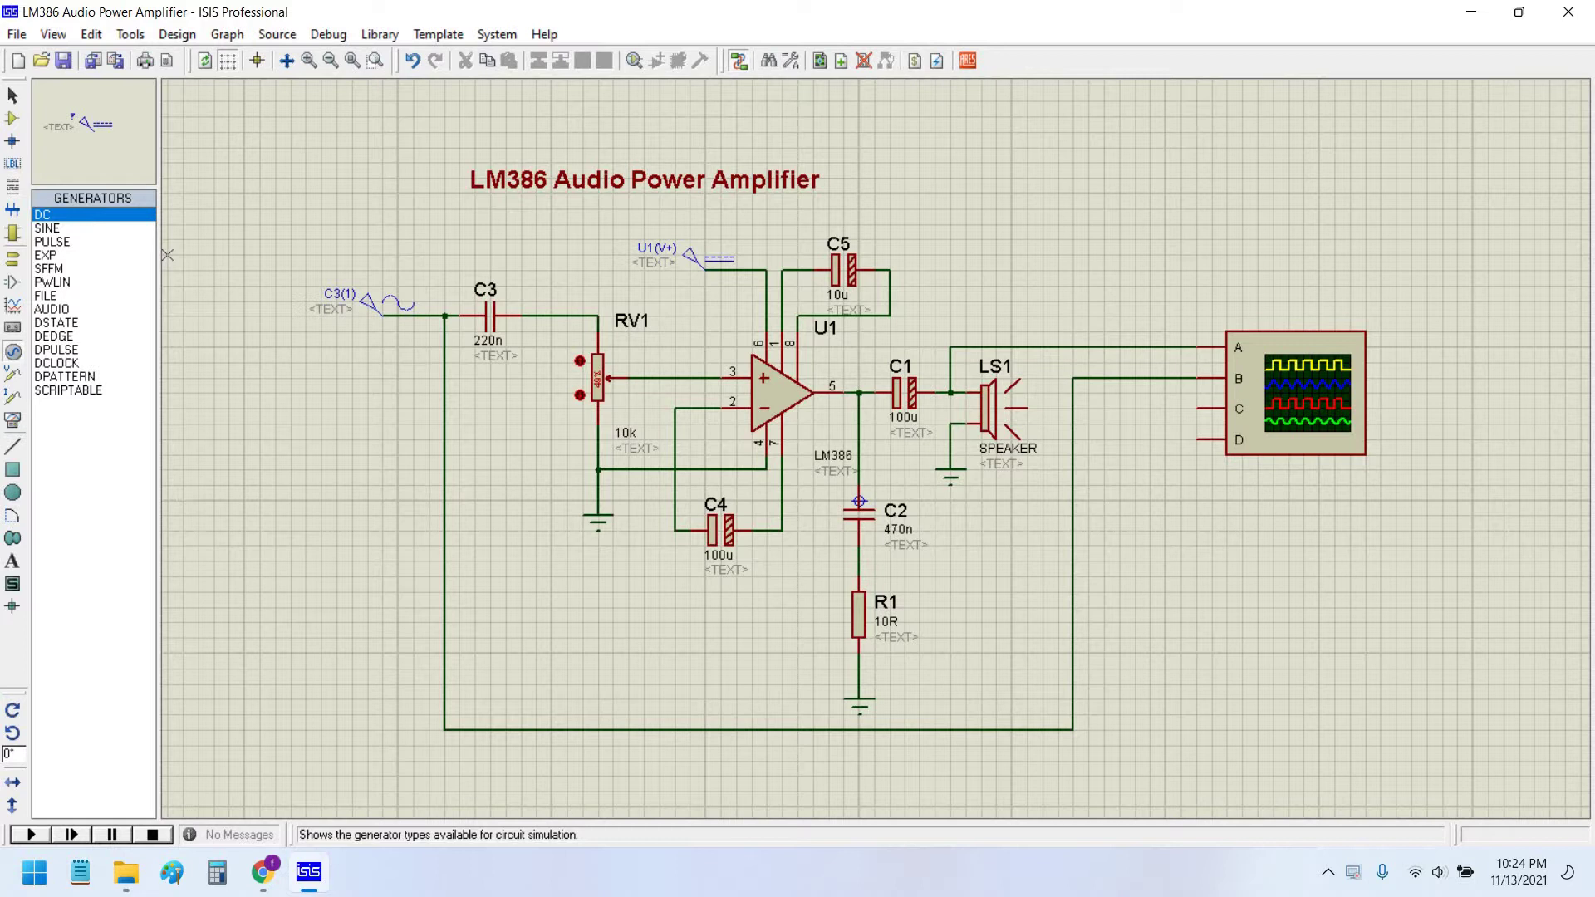
{"action": "left_click", "coordinate": [304, 394]}
{"action": "double_click", "coordinate": [305, 389]}
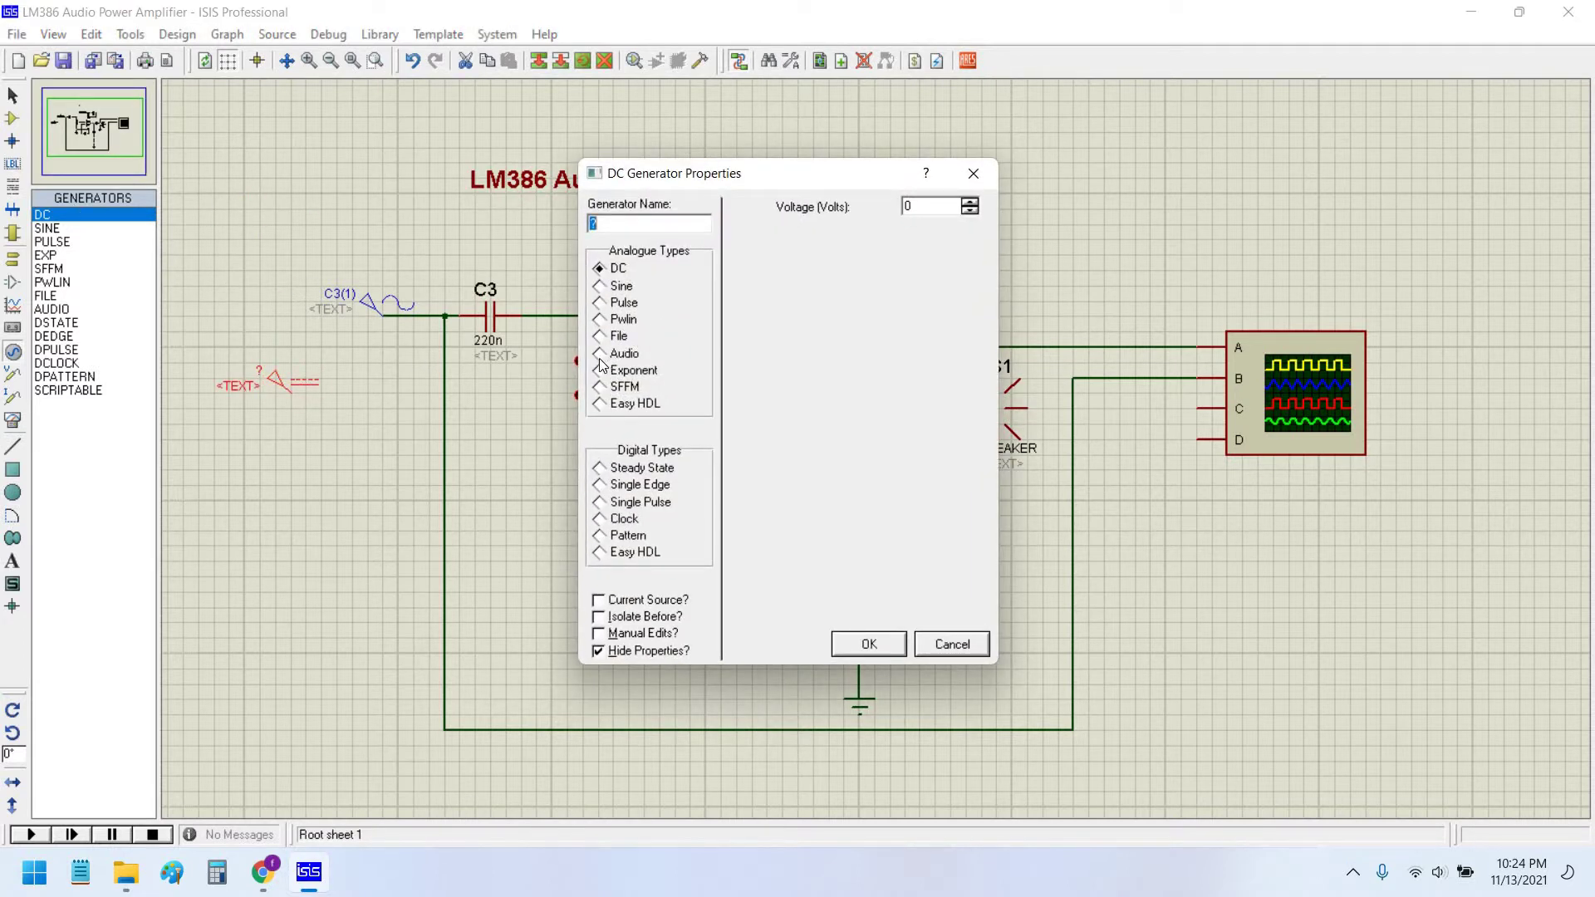
{"action": "left_click", "coordinate": [599, 356]}
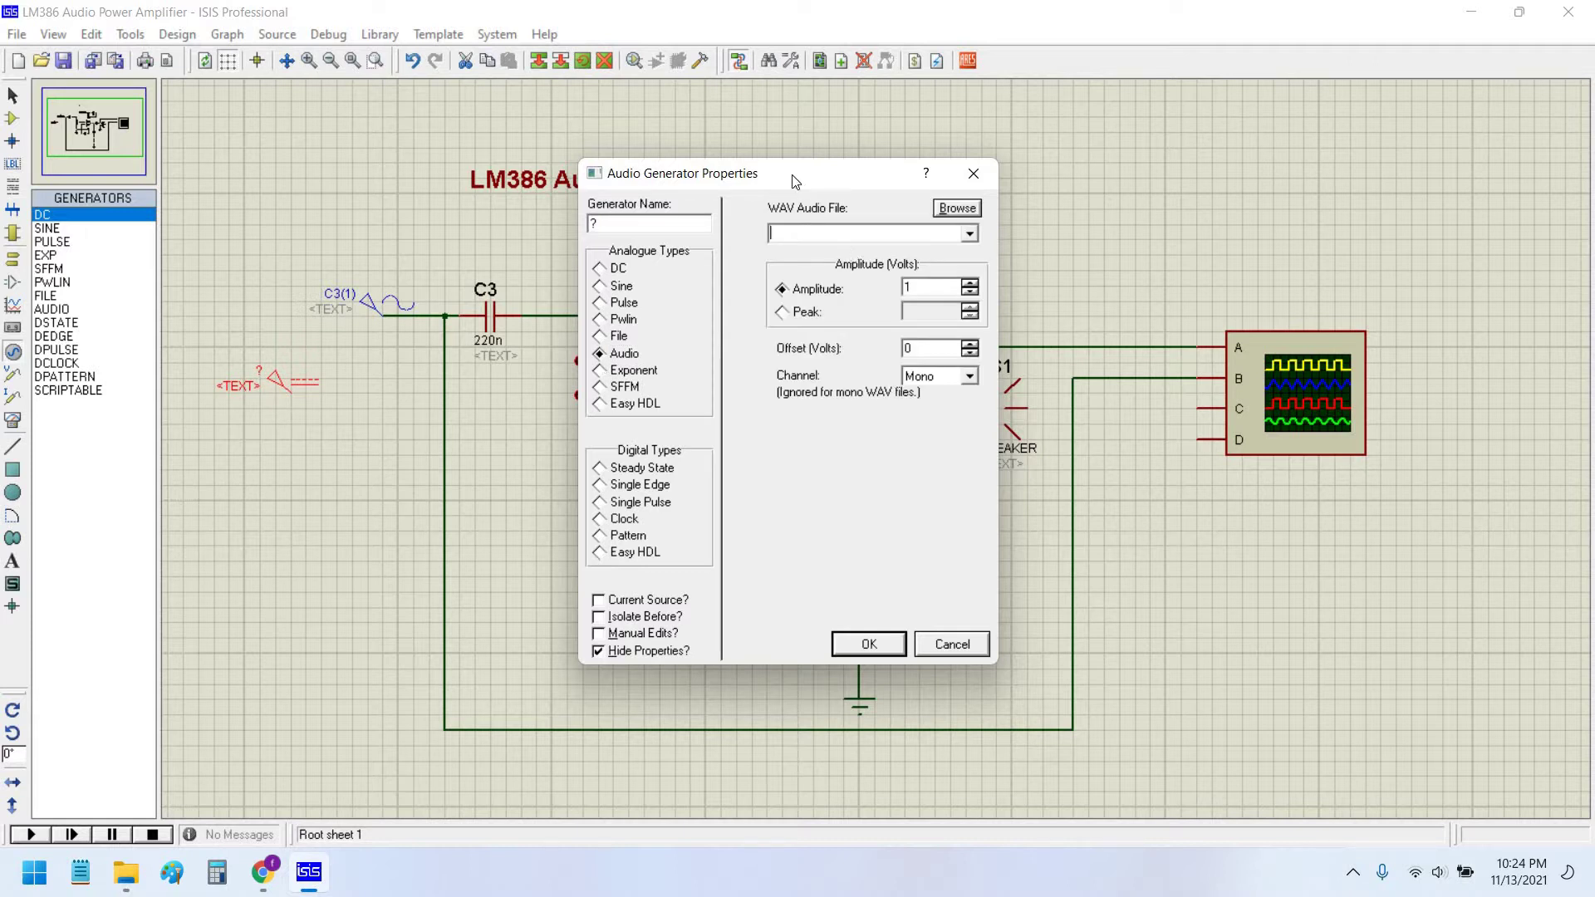
Load audio.wav from the Desktop as the generator's WAV source.
{"action": "left_click_drag", "start_coordinate": [955, 174], "coordinate": [760, 174]}
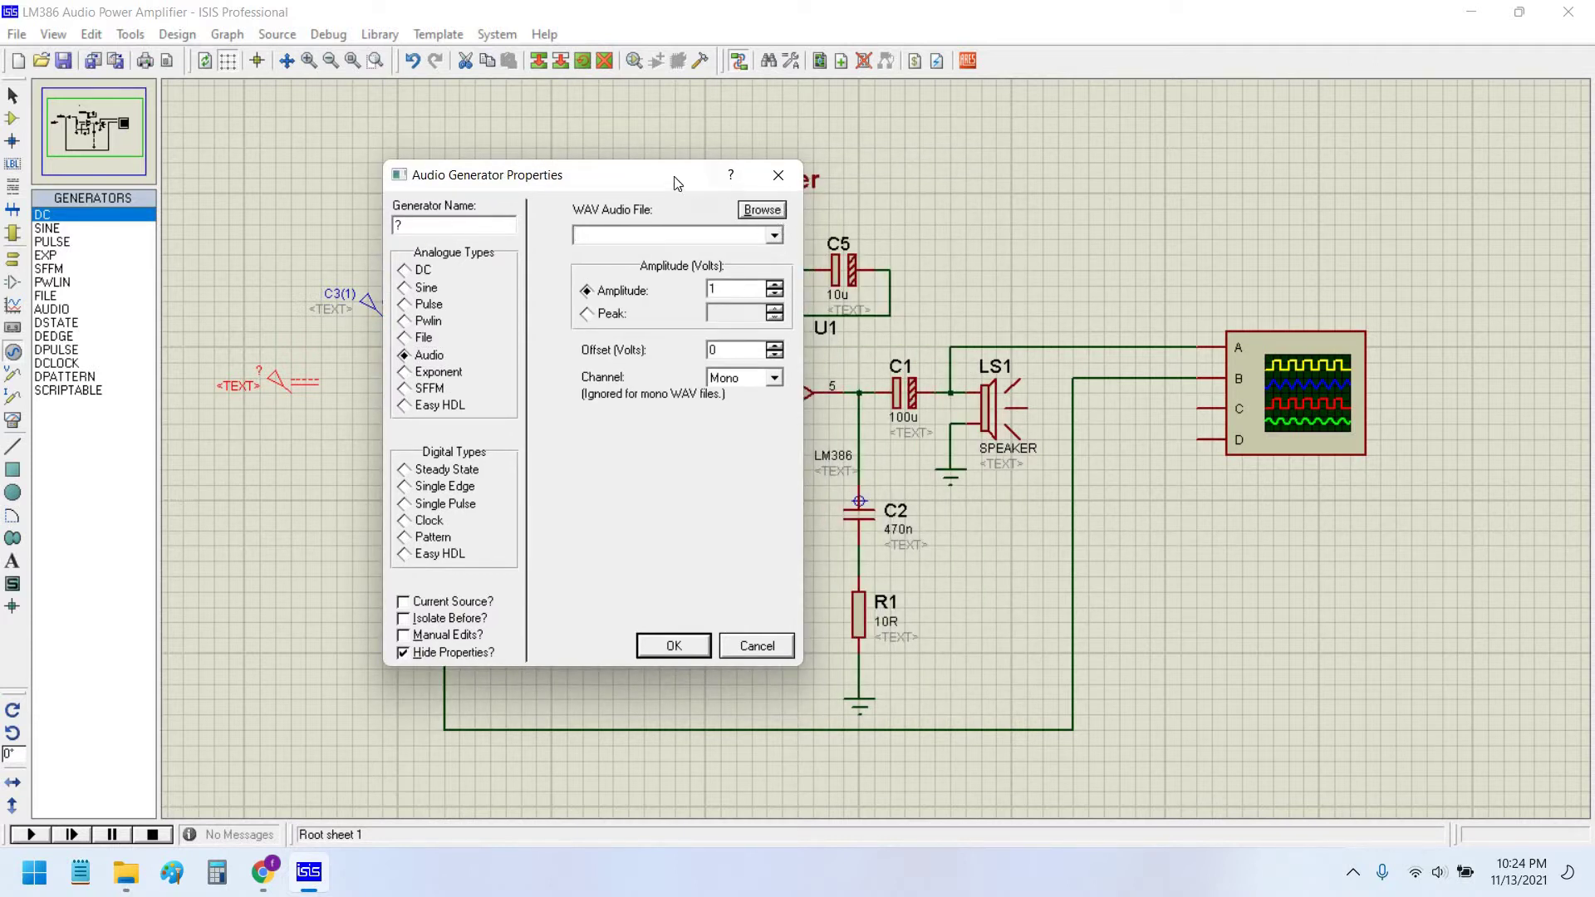
{"action": "left_click_drag", "start_coordinate": [660, 168], "coordinate": [645, 154]}
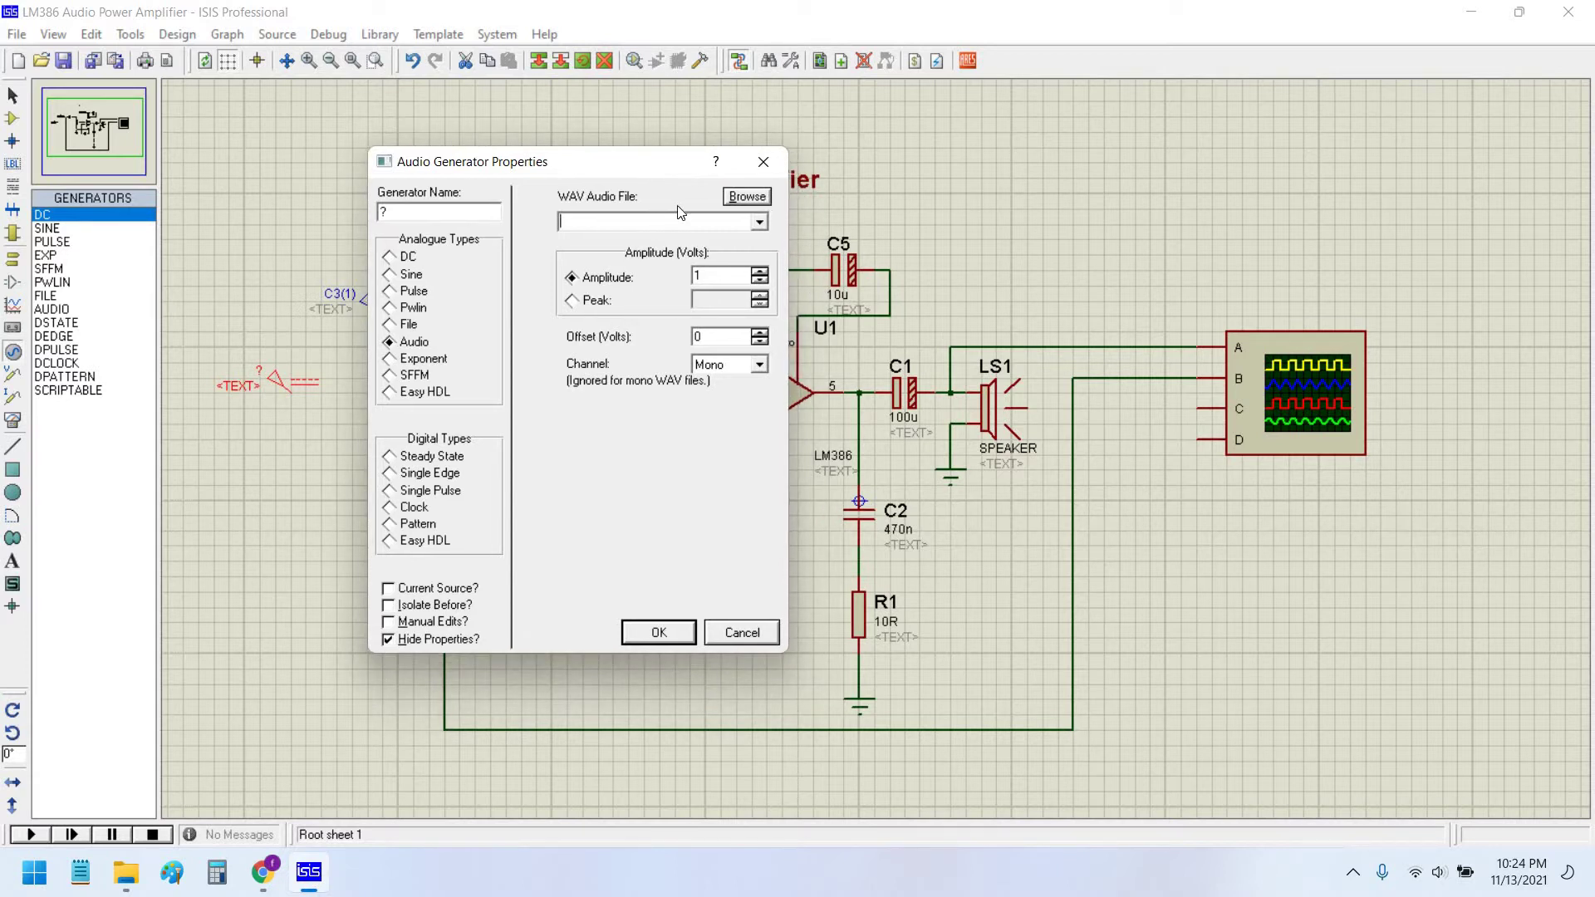
{"action": "left_click", "coordinate": [748, 197]}
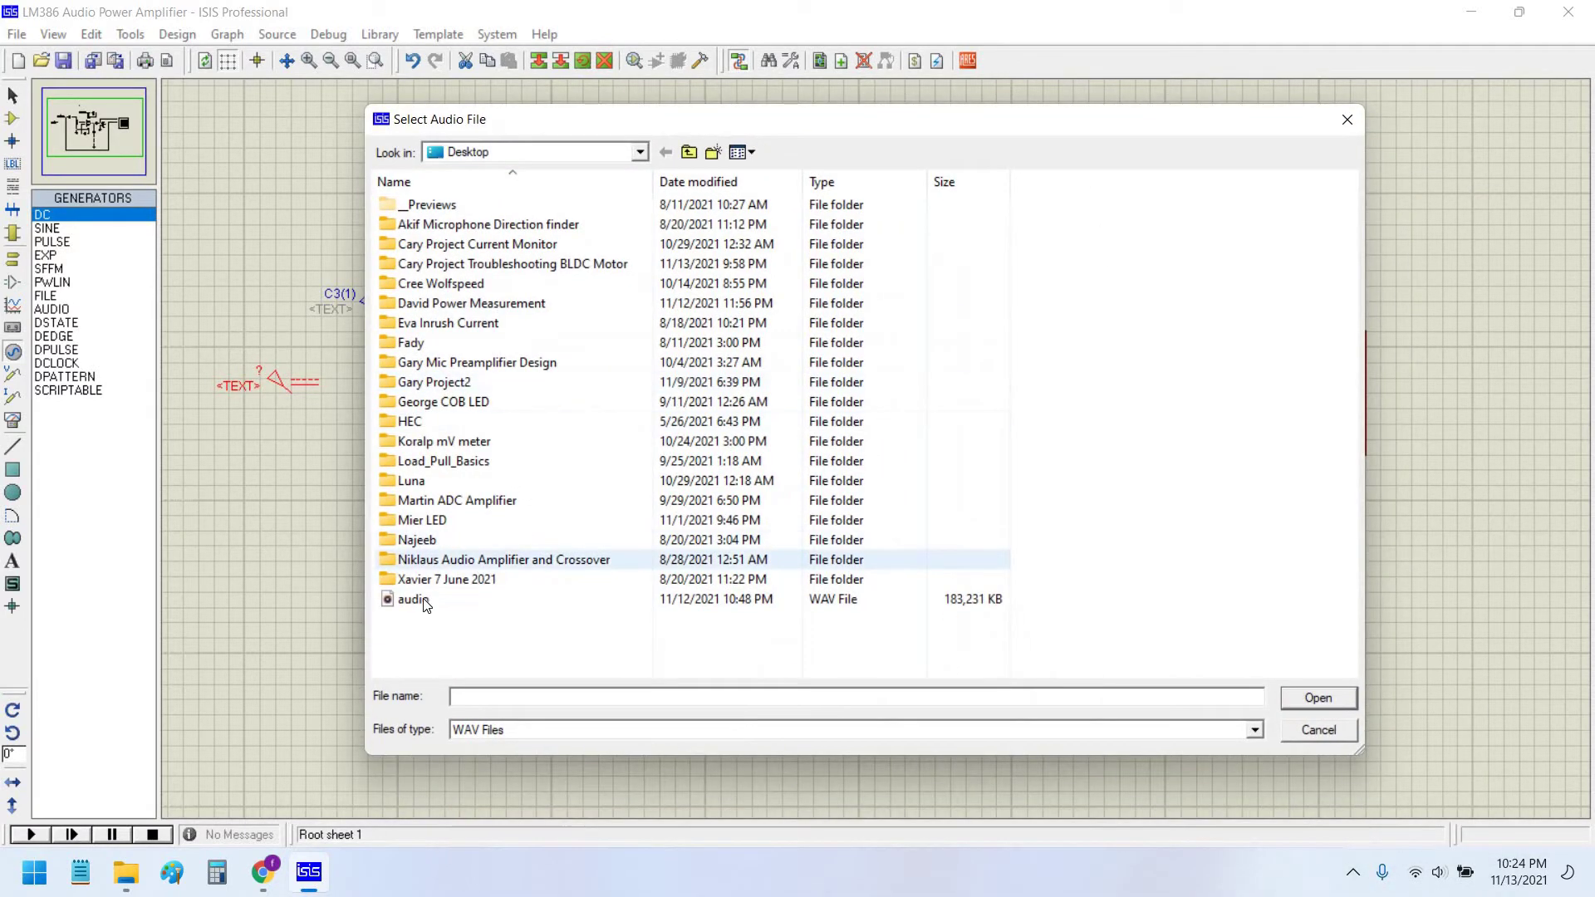
{"action": "left_click", "coordinate": [414, 599]}
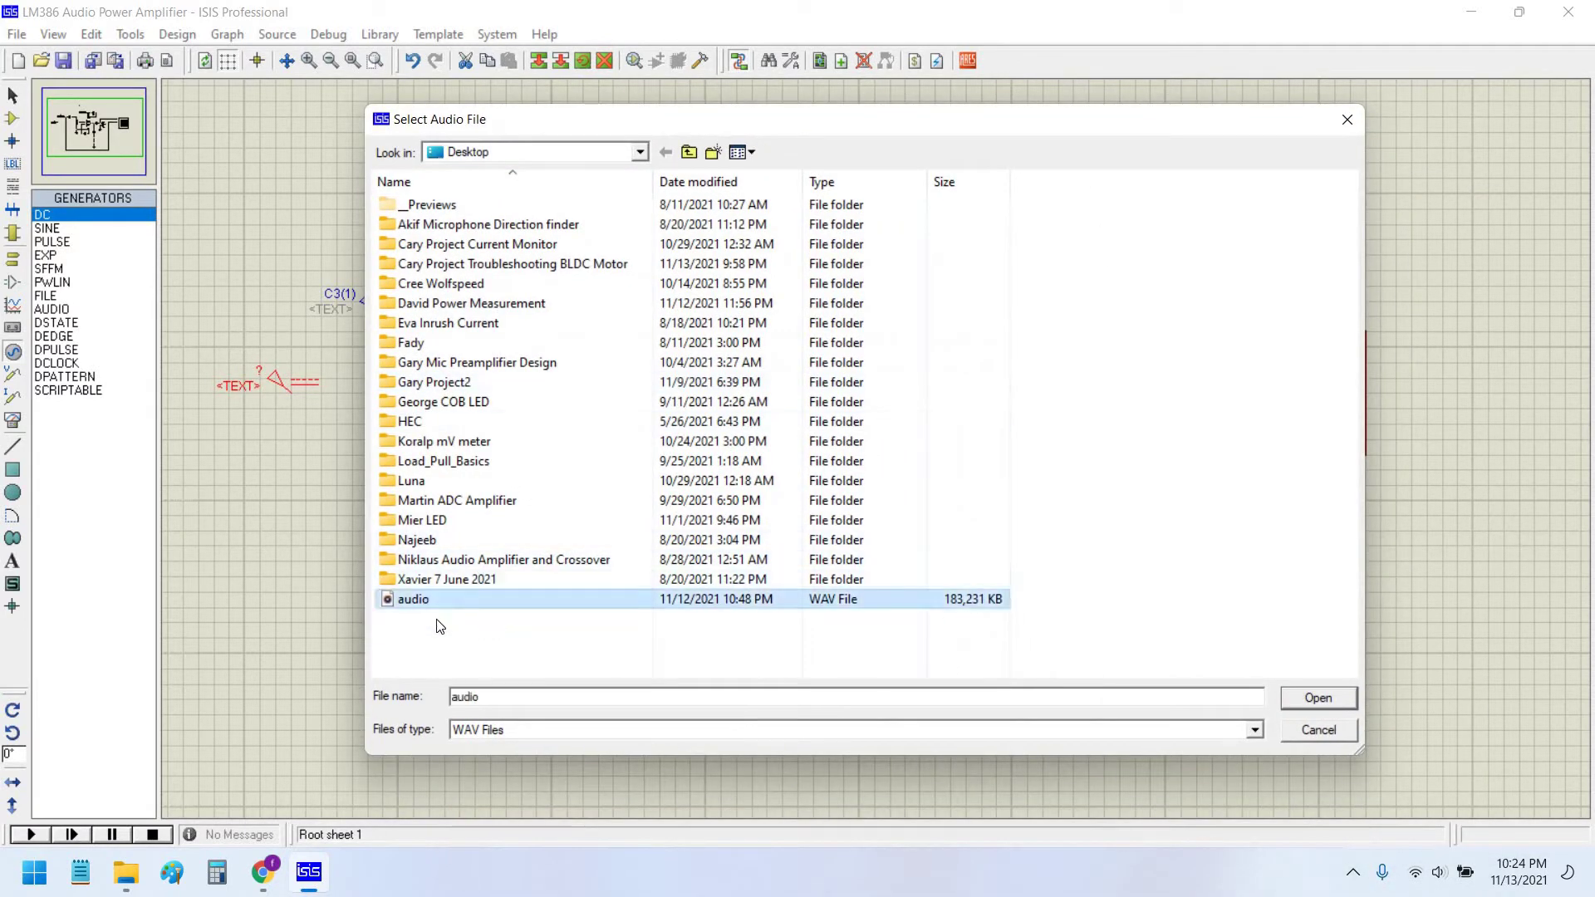
{"action": "left_click", "coordinate": [1310, 699]}
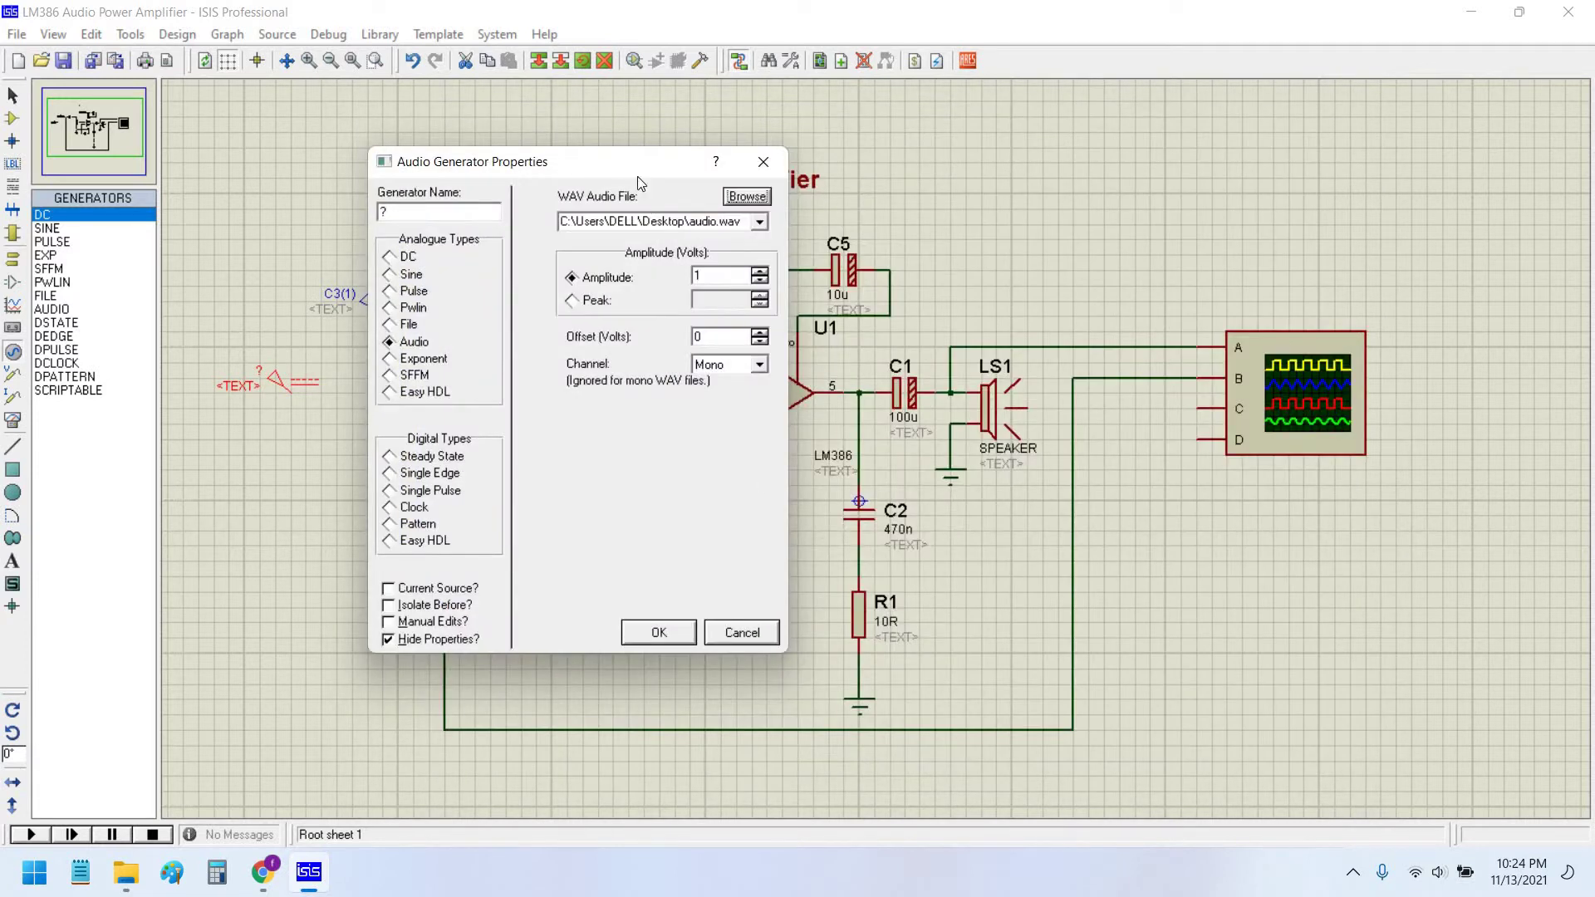
Give the audio generator 1 V amplitude and a Mono channel, and apply it.
{"action": "left_click_drag", "start_coordinate": [618, 178], "coordinate": [628, 182]}
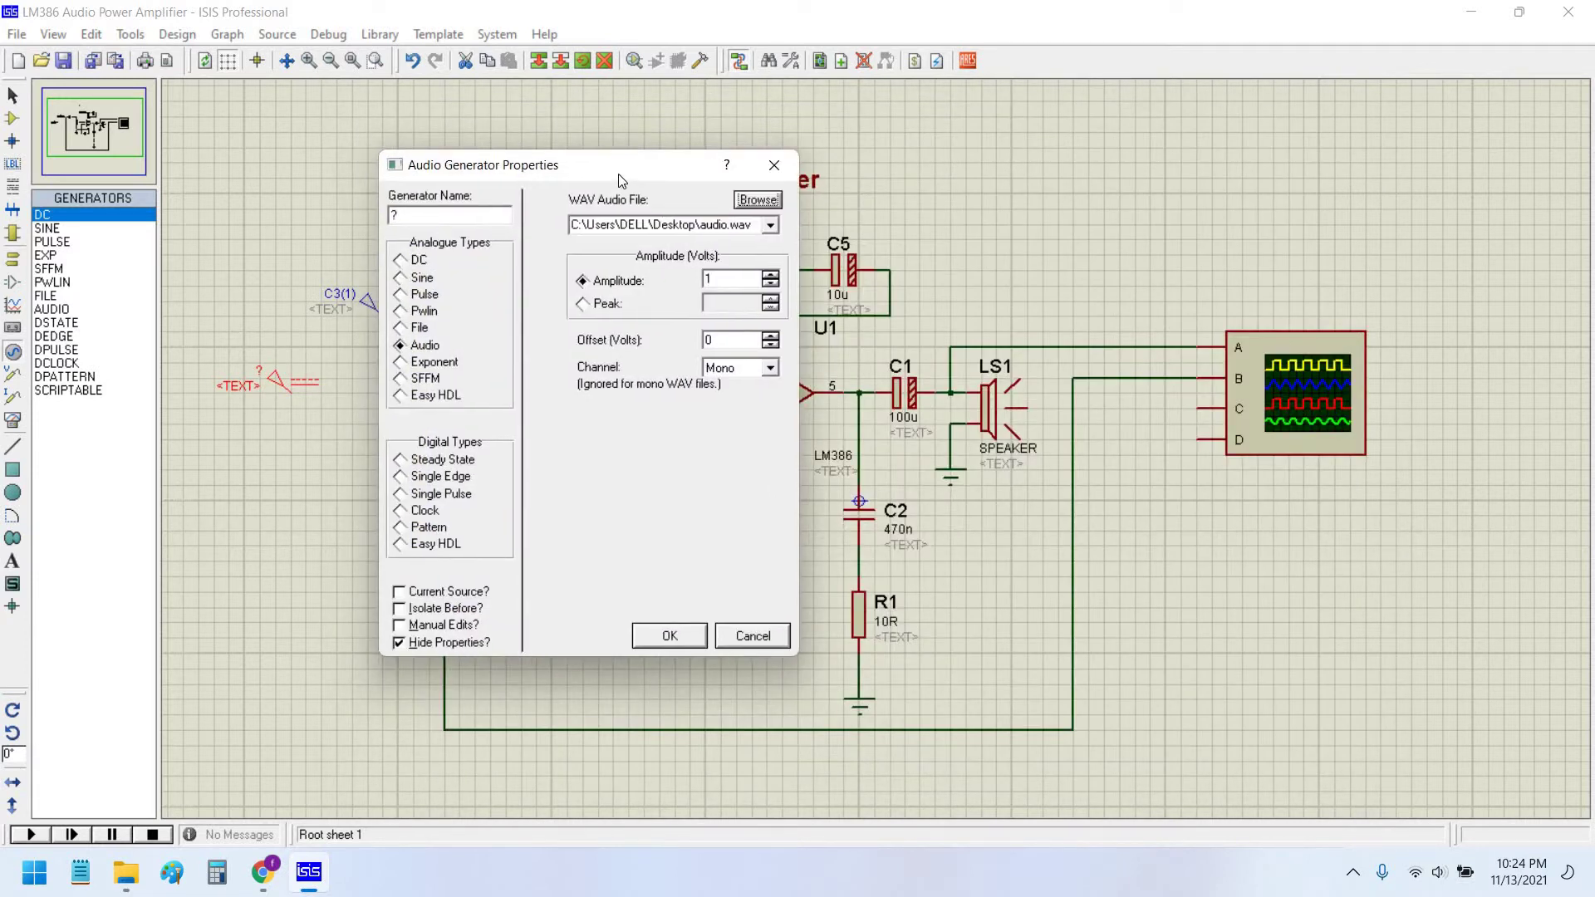
{"action": "left_click", "coordinate": [753, 226]}
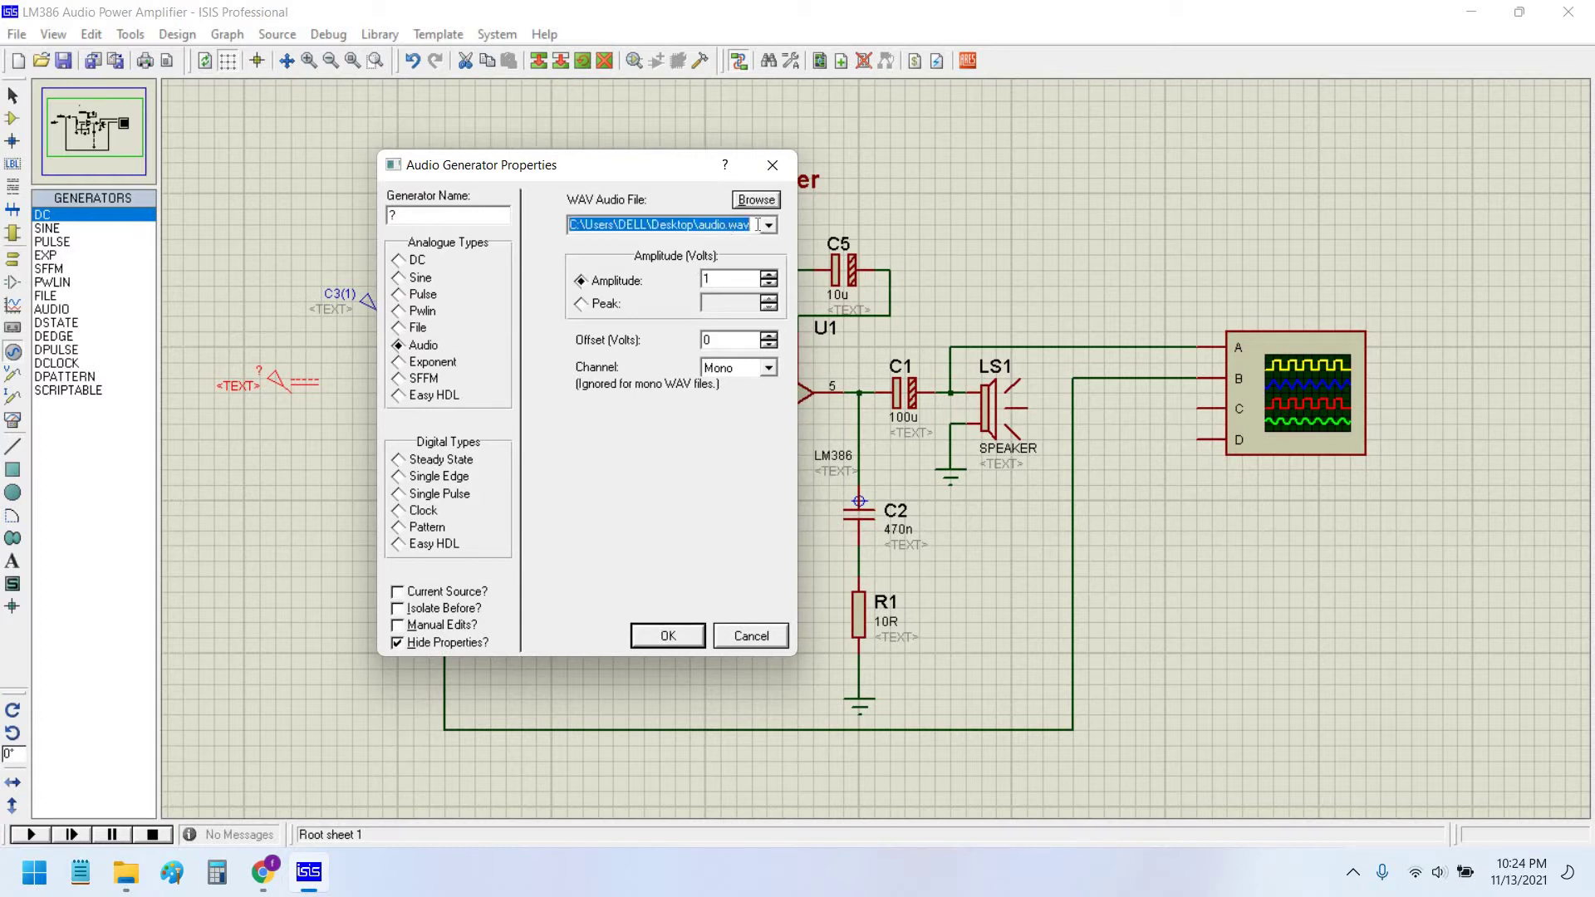
{"action": "left_click", "coordinate": [757, 226]}
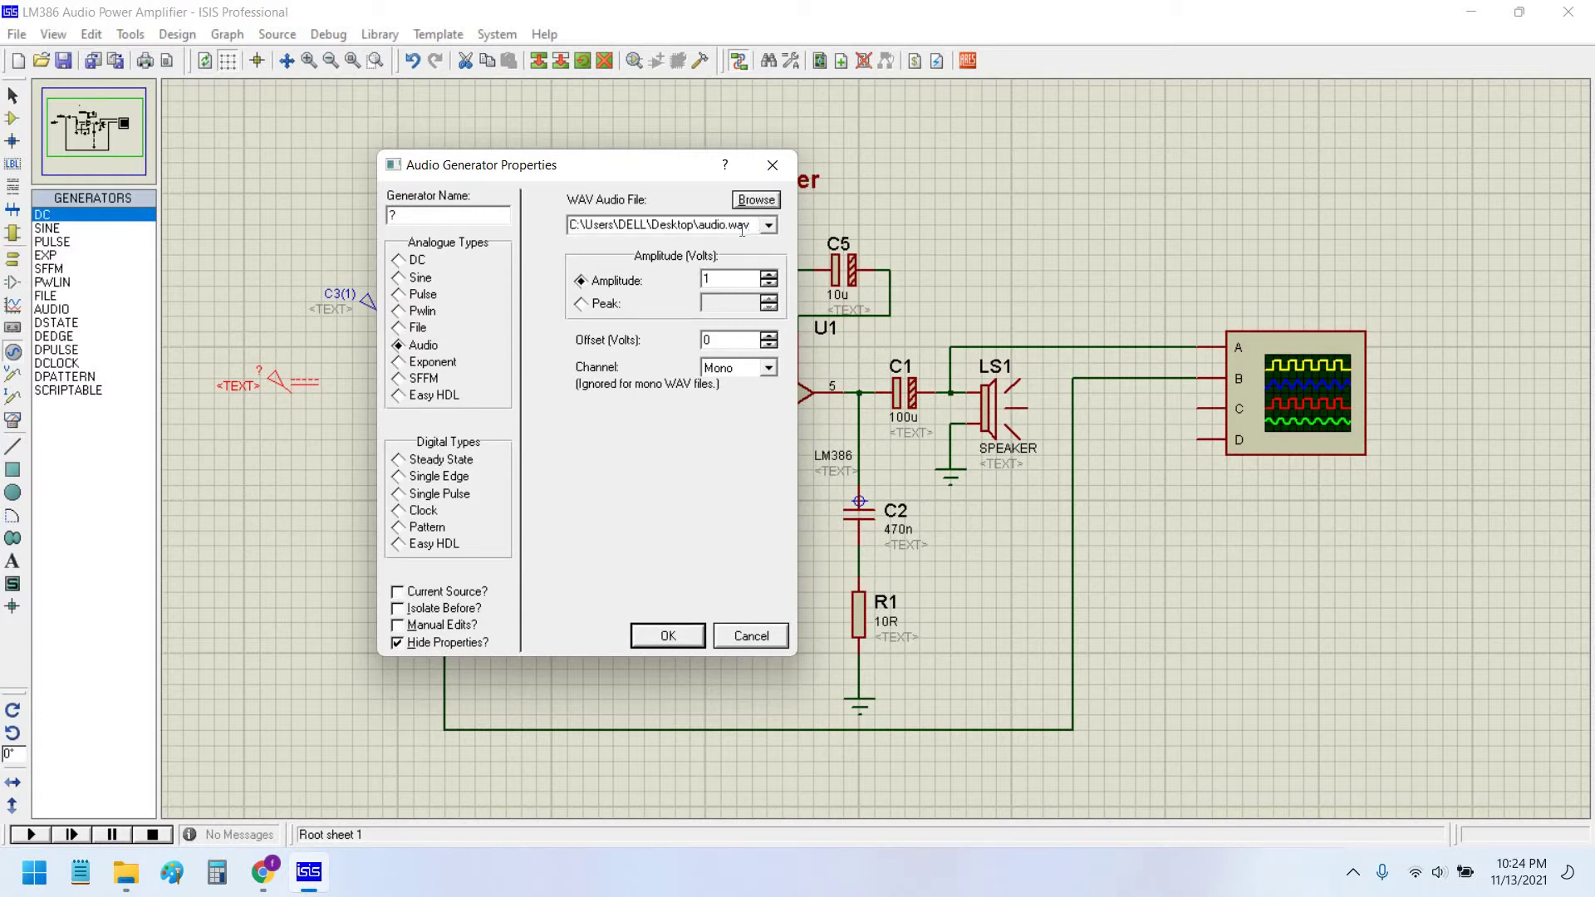
{"action": "mouse_move", "coordinate": [563, 167]}
{"action": "left_mouse_down"}
{"action": "mouse_move", "coordinate": [560, 155]}
{"action": "mouse_move", "coordinate": [600, 159]}
{"action": "left_mouse_up"}
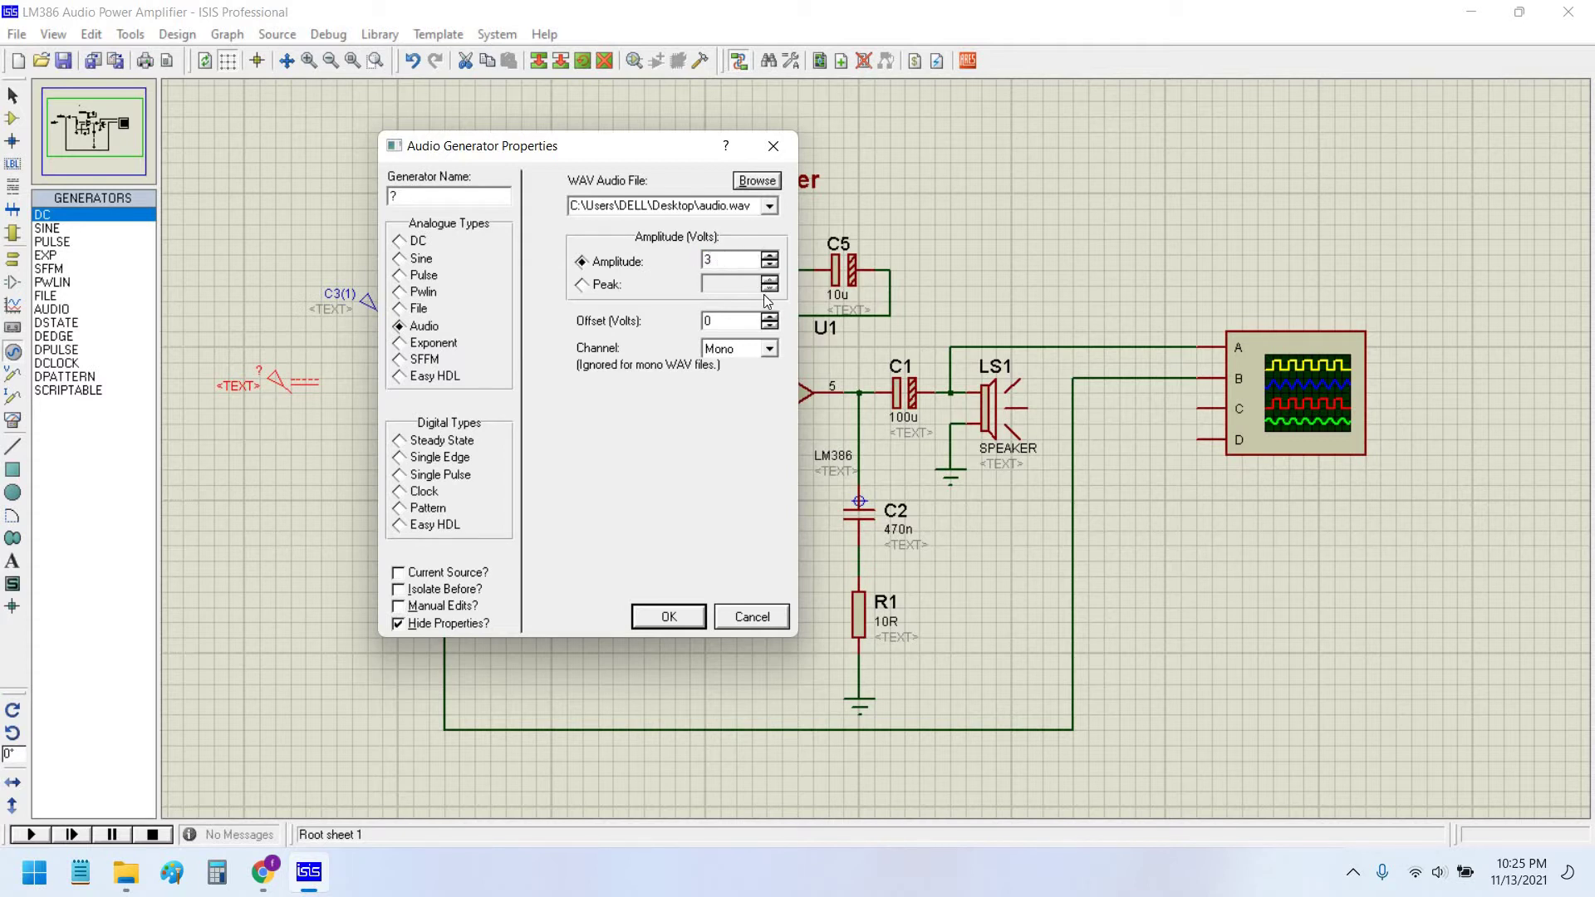
{"action": "type", "text": "1"}
{"action": "key", "text": "Tab"}
{"action": "left_click", "coordinate": [744, 354]}
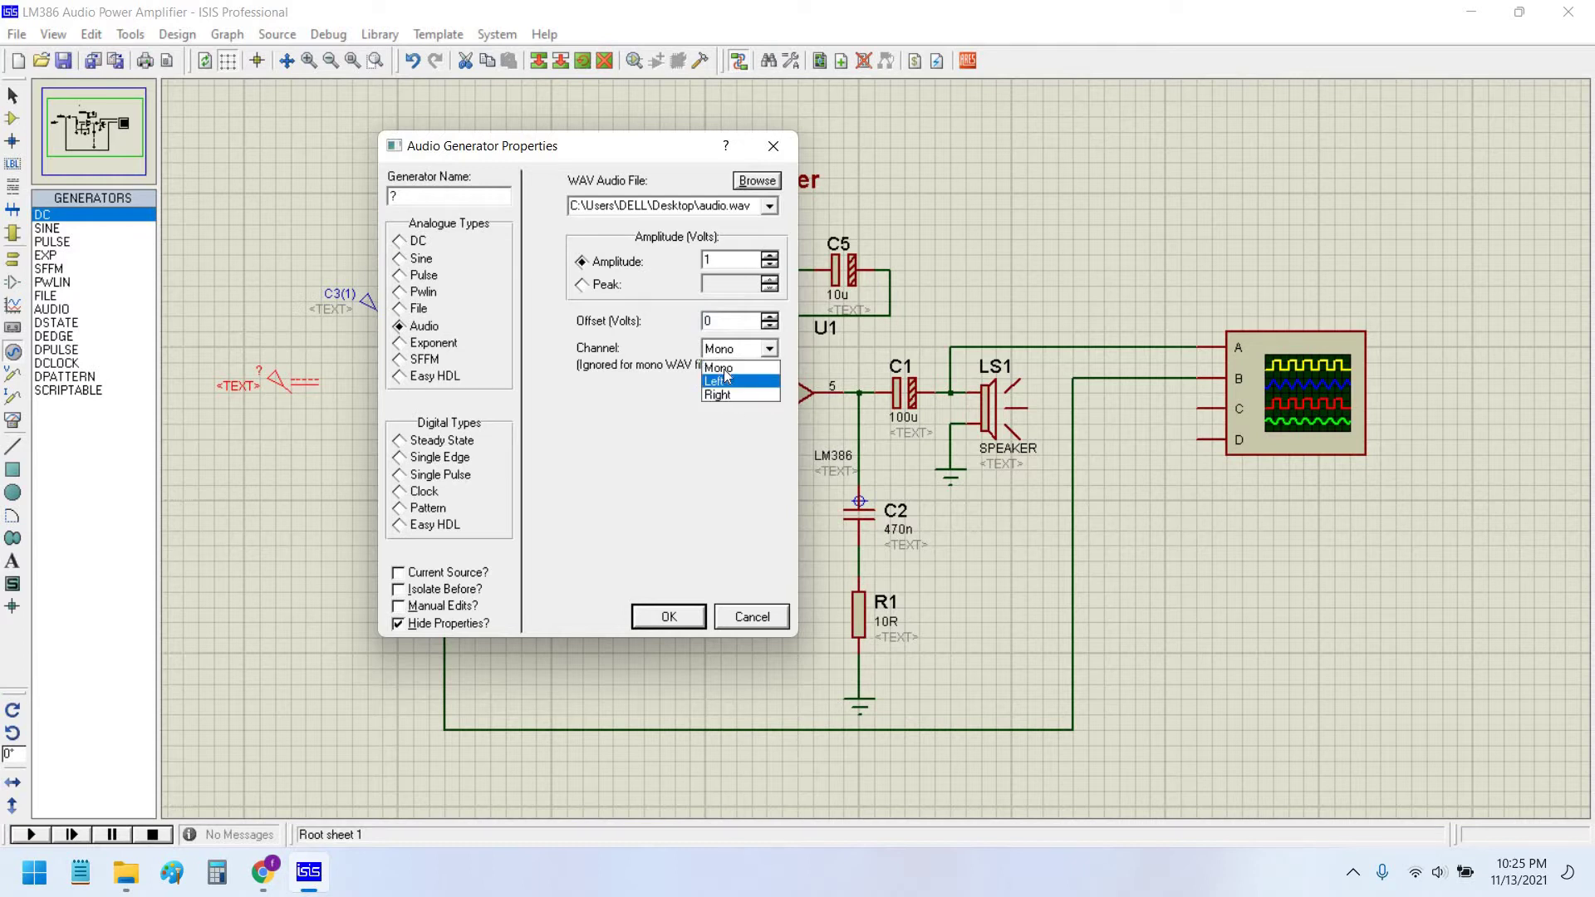
{"action": "left_click", "coordinate": [730, 367]}
{"action": "left_click", "coordinate": [668, 616]}
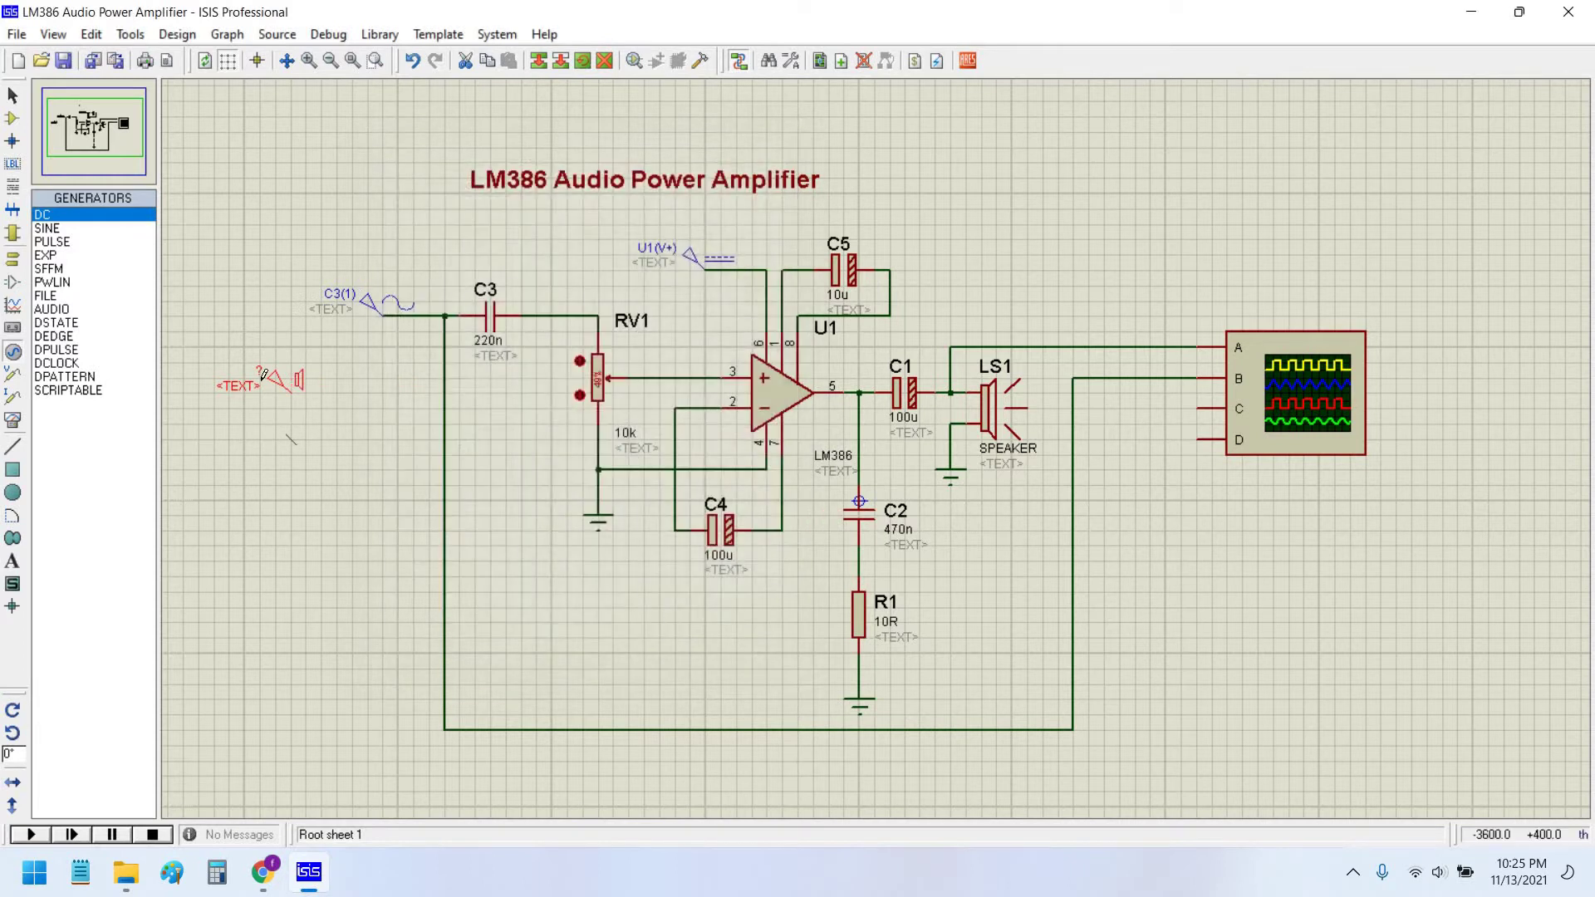
Delete the old sine generator and wire the audio generator to C3's input.
{"action": "right_click", "coordinate": [400, 310]}
{"action": "left_click", "coordinate": [474, 345]}
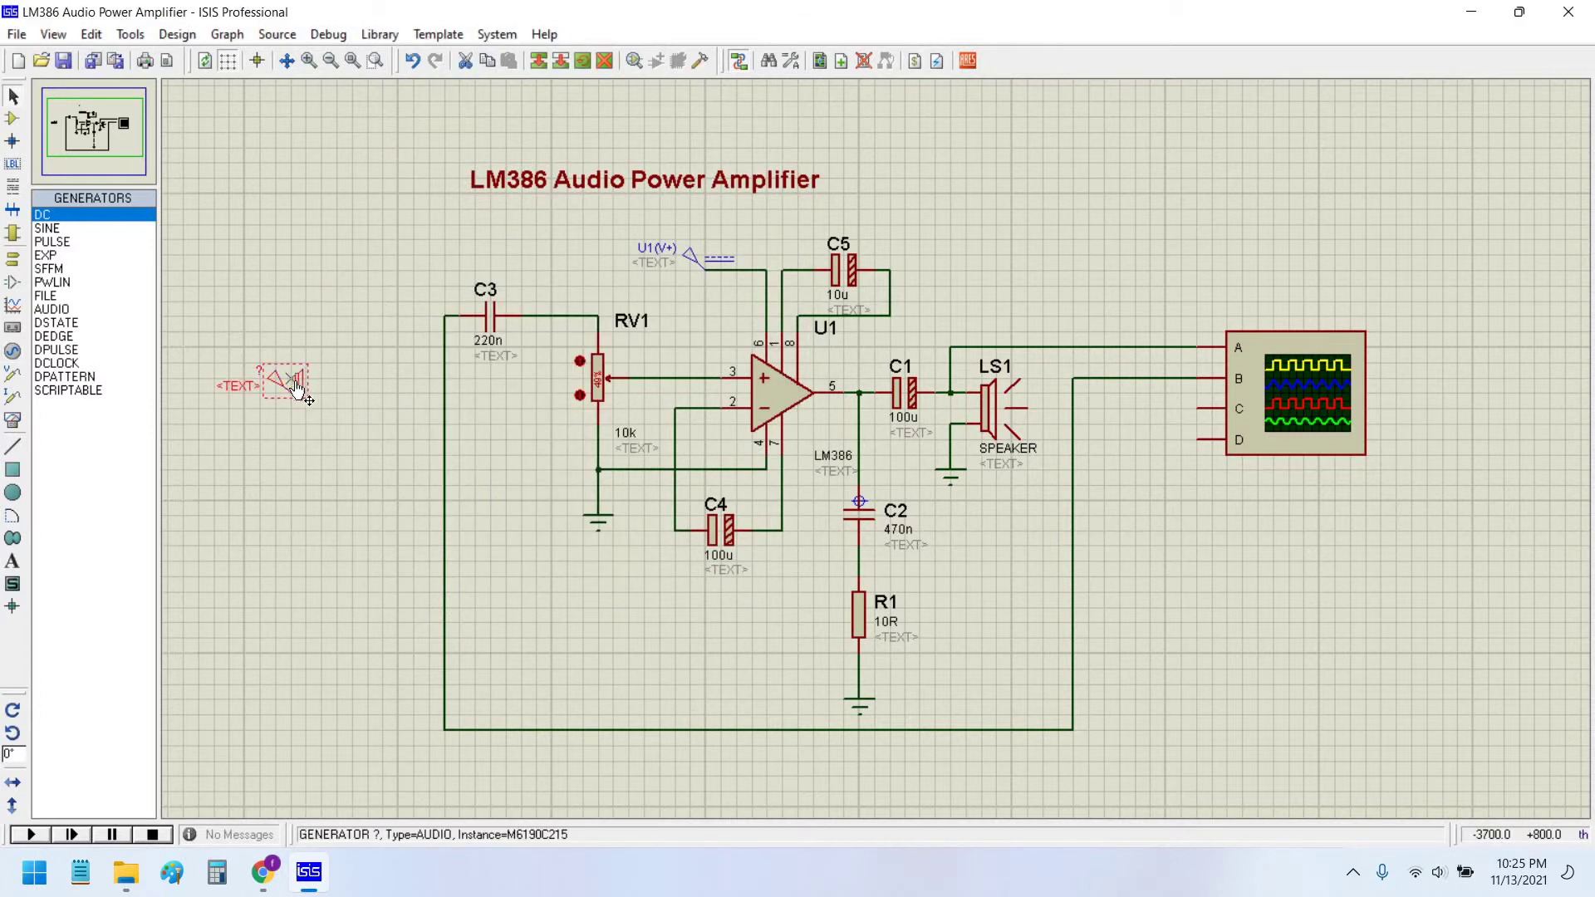
{"action": "left_click", "coordinate": [388, 309]}
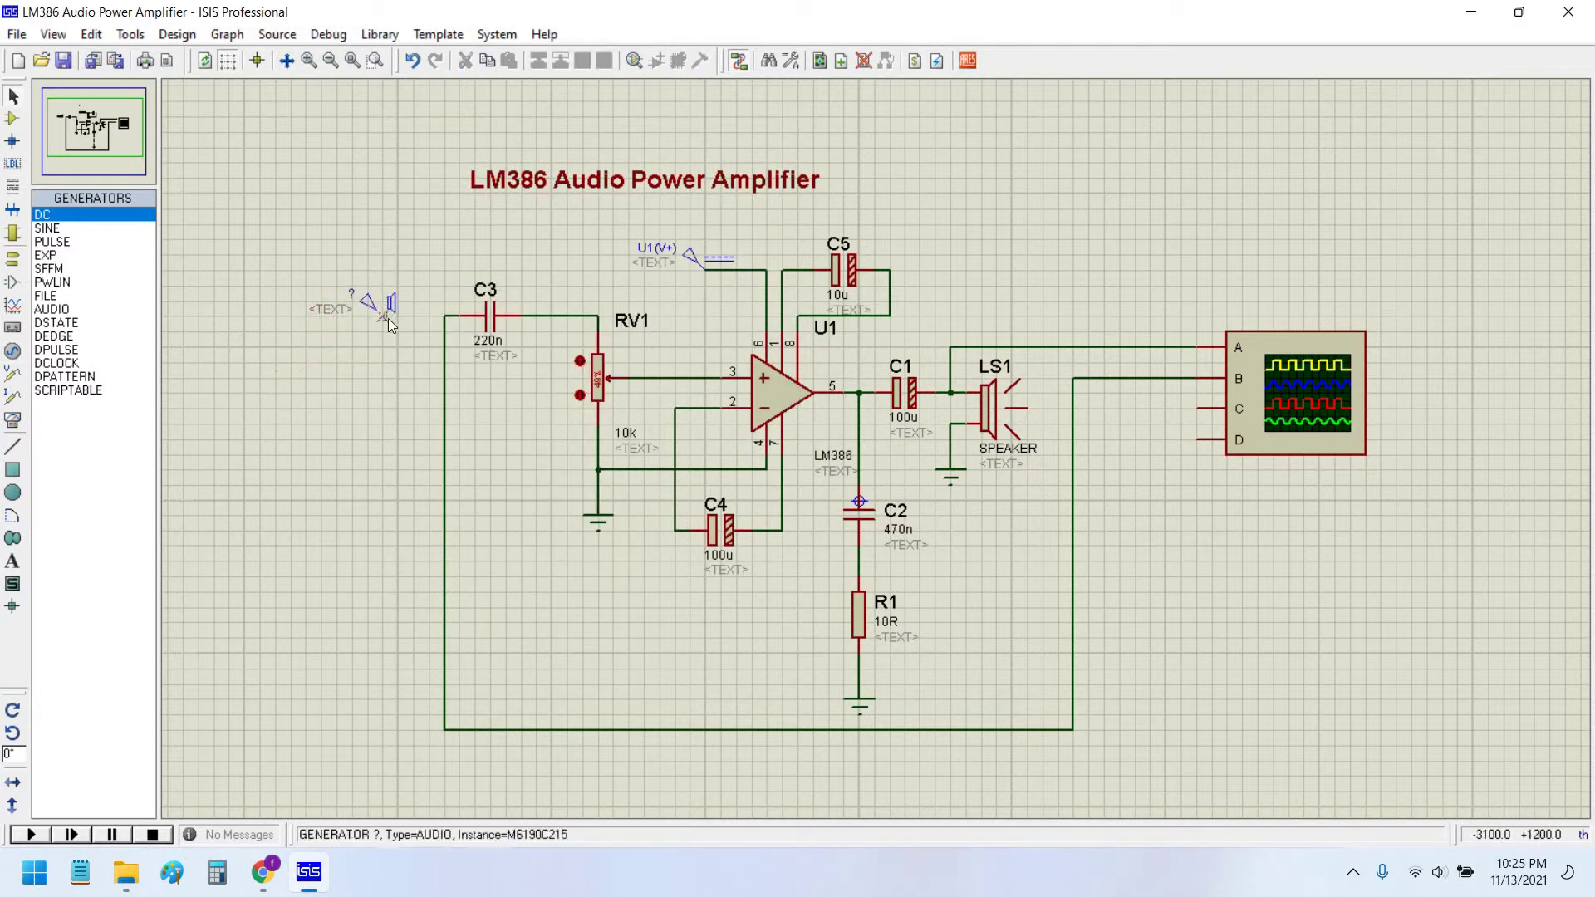
{"action": "left_click", "coordinate": [445, 316]}
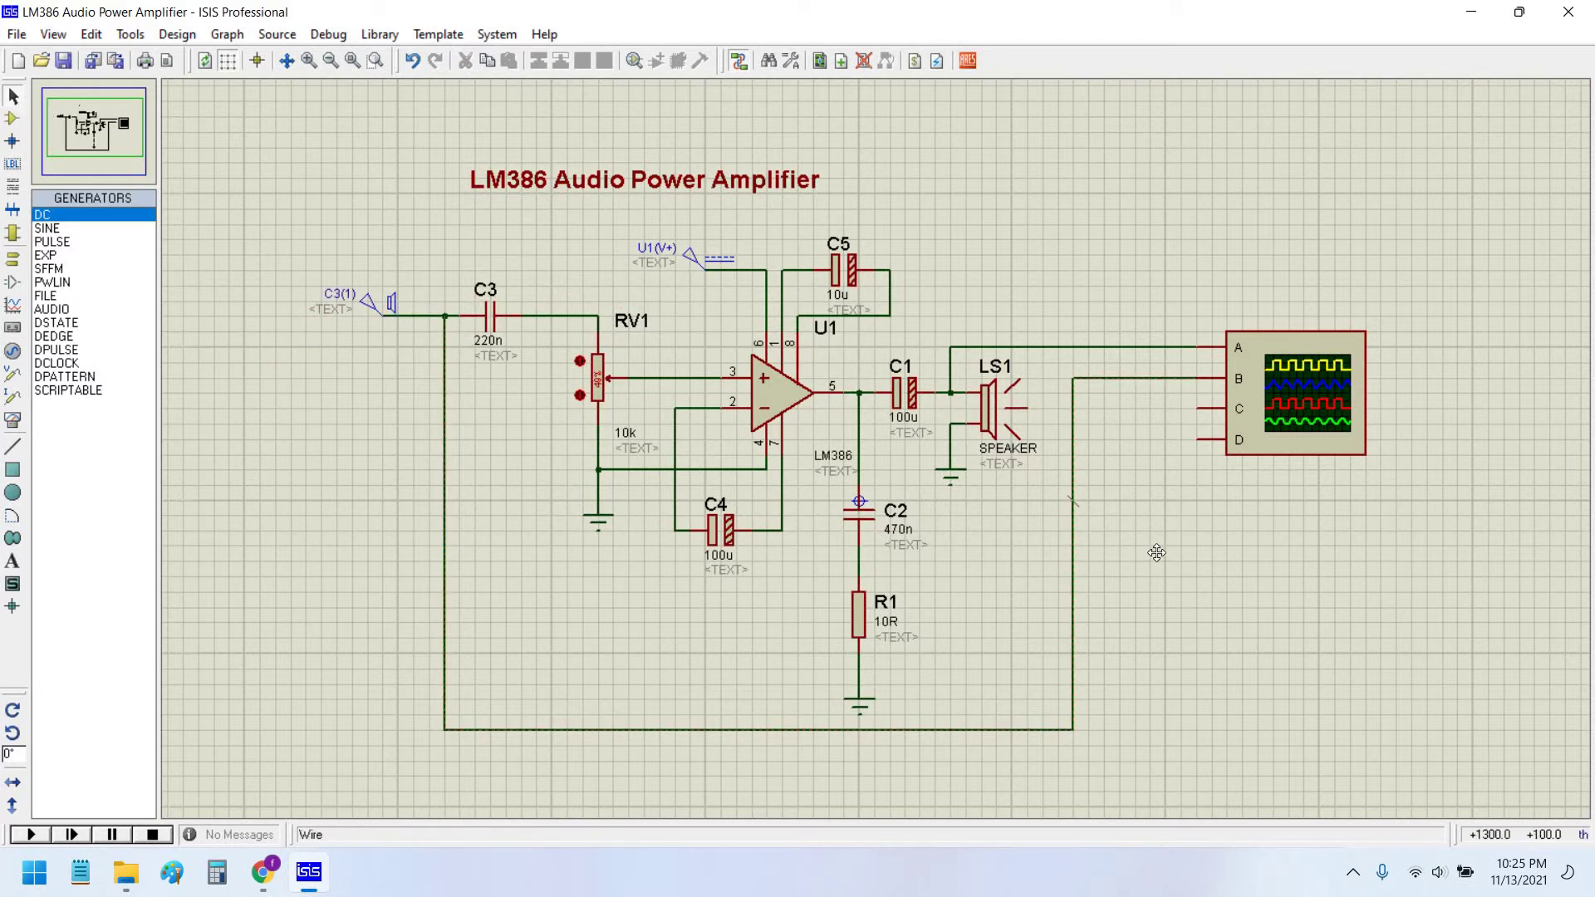
{"action": "left_click_drag", "start_coordinate": [1148, 549], "coordinate": [1115, 548]}
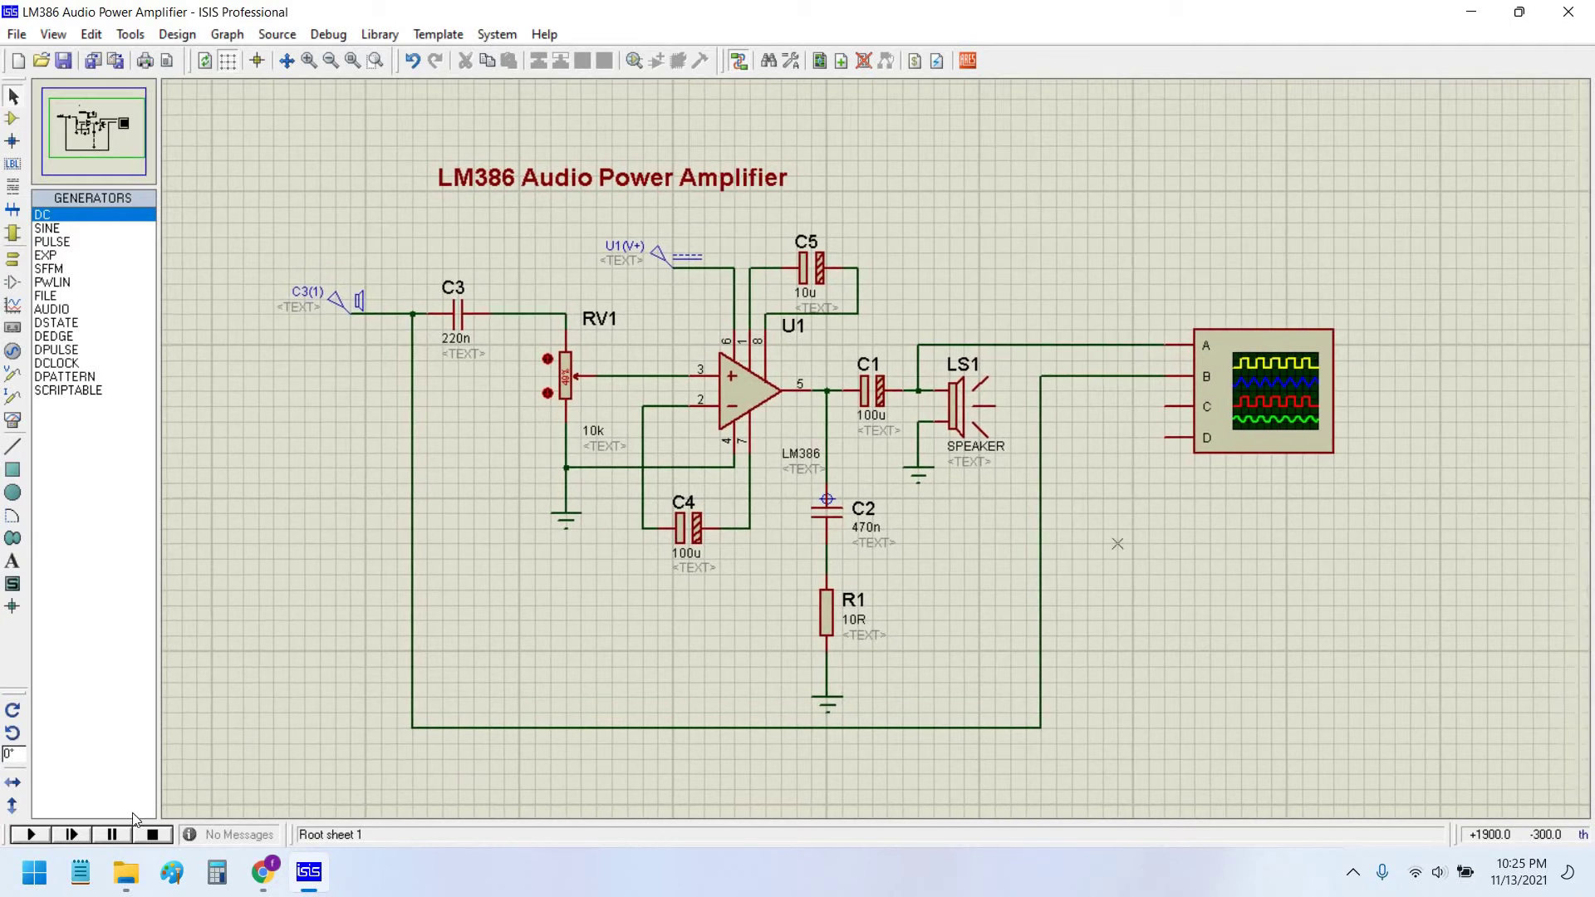
Start the simulation and arrange the Digital Oscilloscope so RV1 stays visible.
{"action": "left_click", "coordinate": [27, 835]}
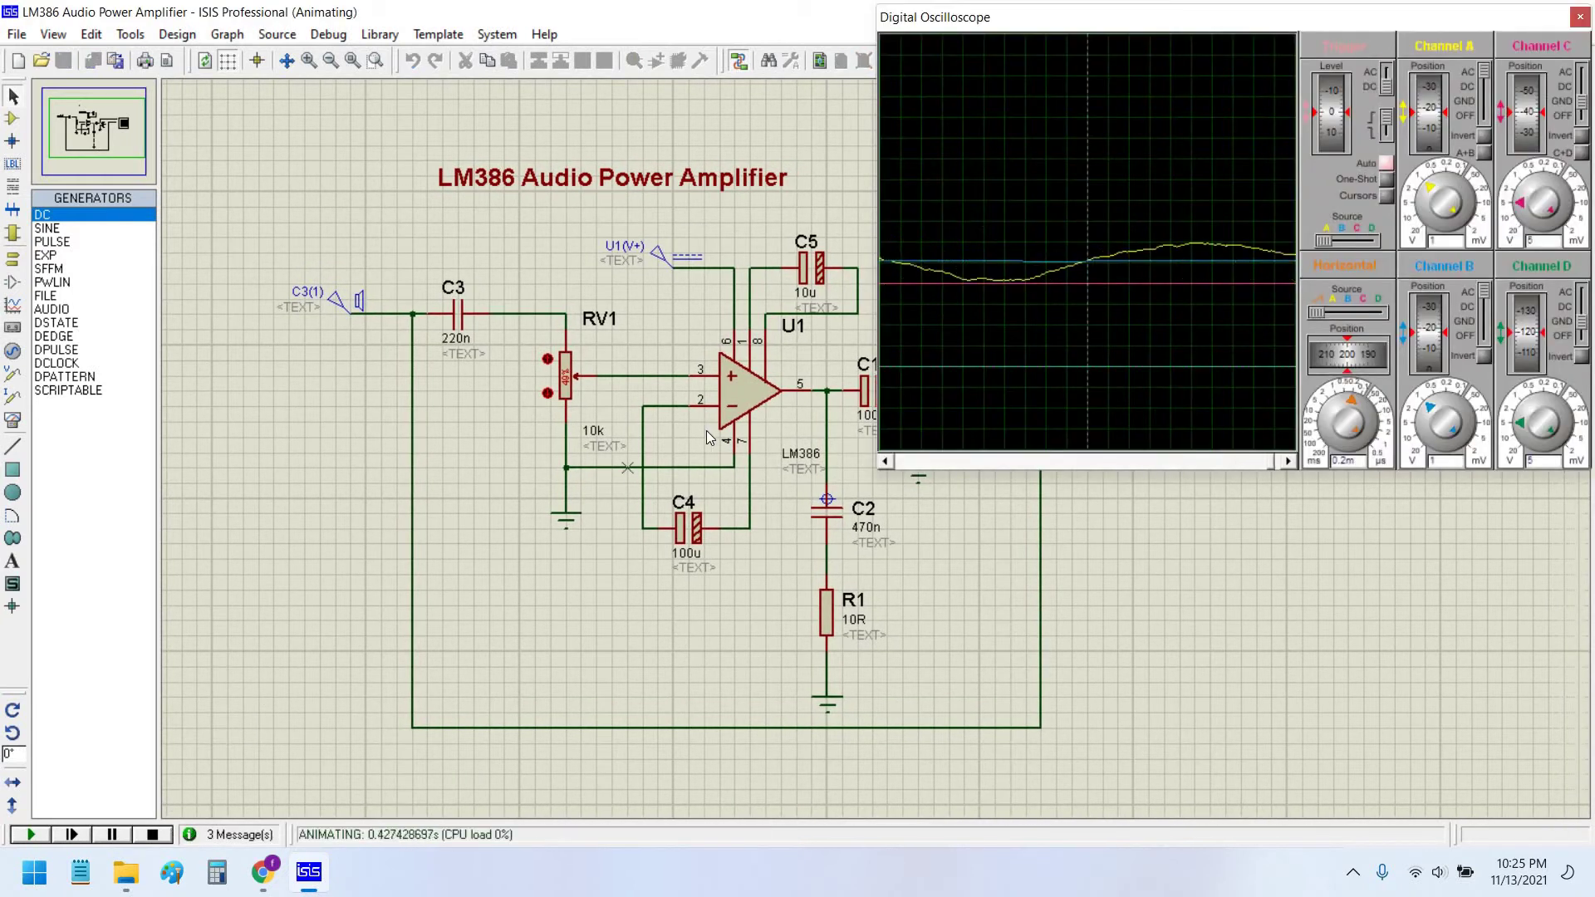
{"action": "mouse_move", "coordinate": [1132, 14]}
{"action": "left_mouse_down"}
{"action": "mouse_move", "coordinate": [823, 231]}
{"action": "mouse_move", "coordinate": [1047, 255]}
{"action": "left_mouse_up"}
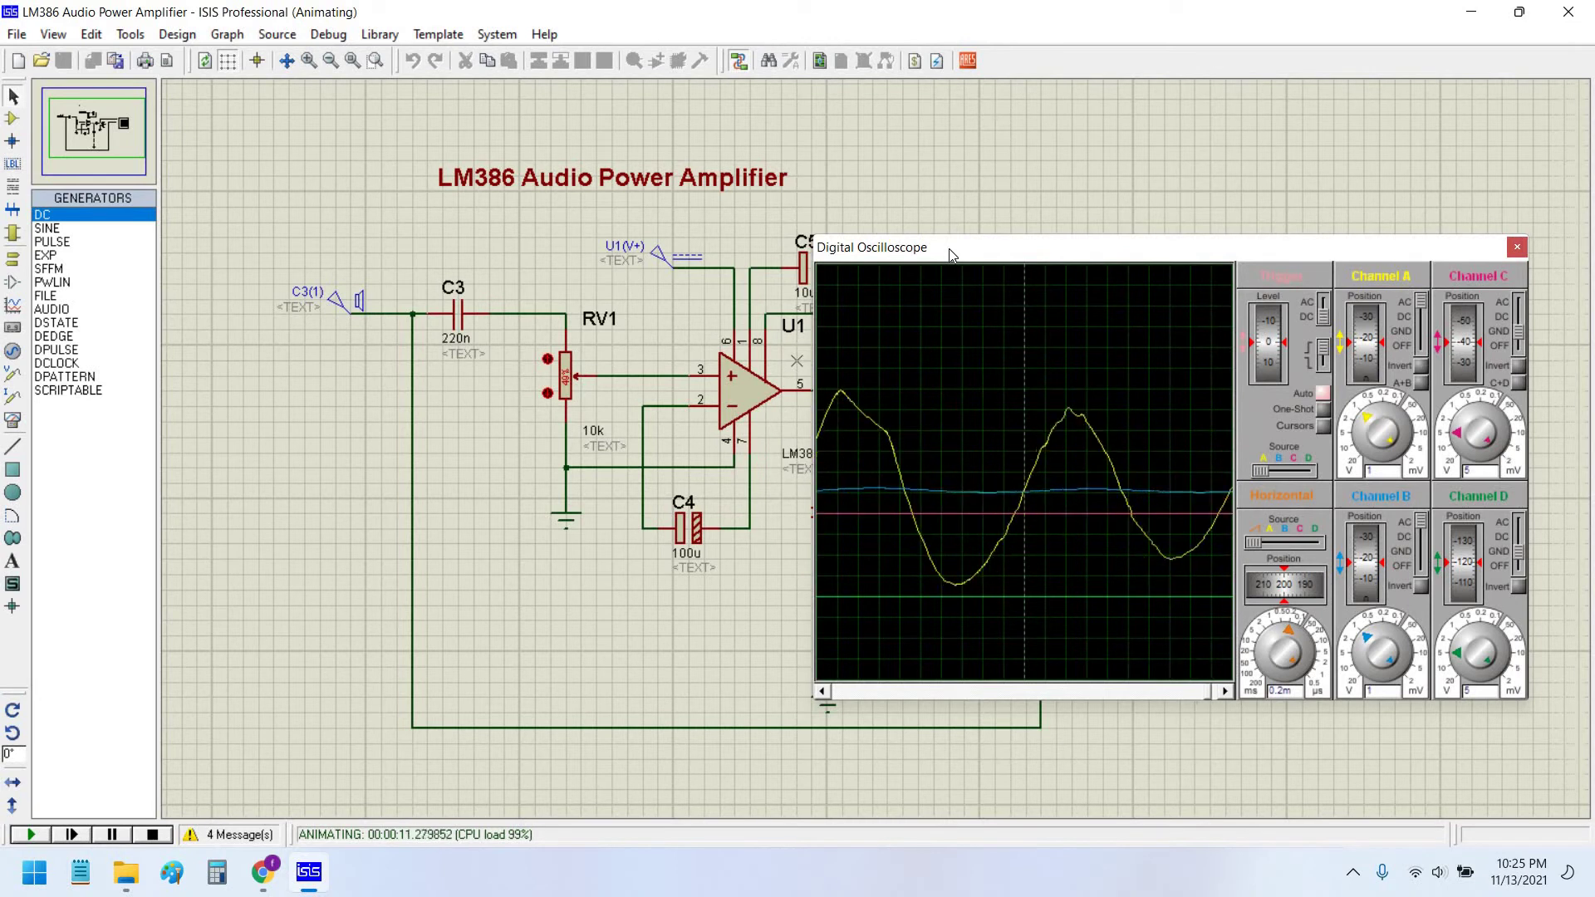
{"action": "mouse_move", "coordinate": [949, 254]}
{"action": "left_mouse_down"}
{"action": "mouse_move", "coordinate": [450, 317]}
{"action": "mouse_move", "coordinate": [480, 202]}
{"action": "left_mouse_up"}
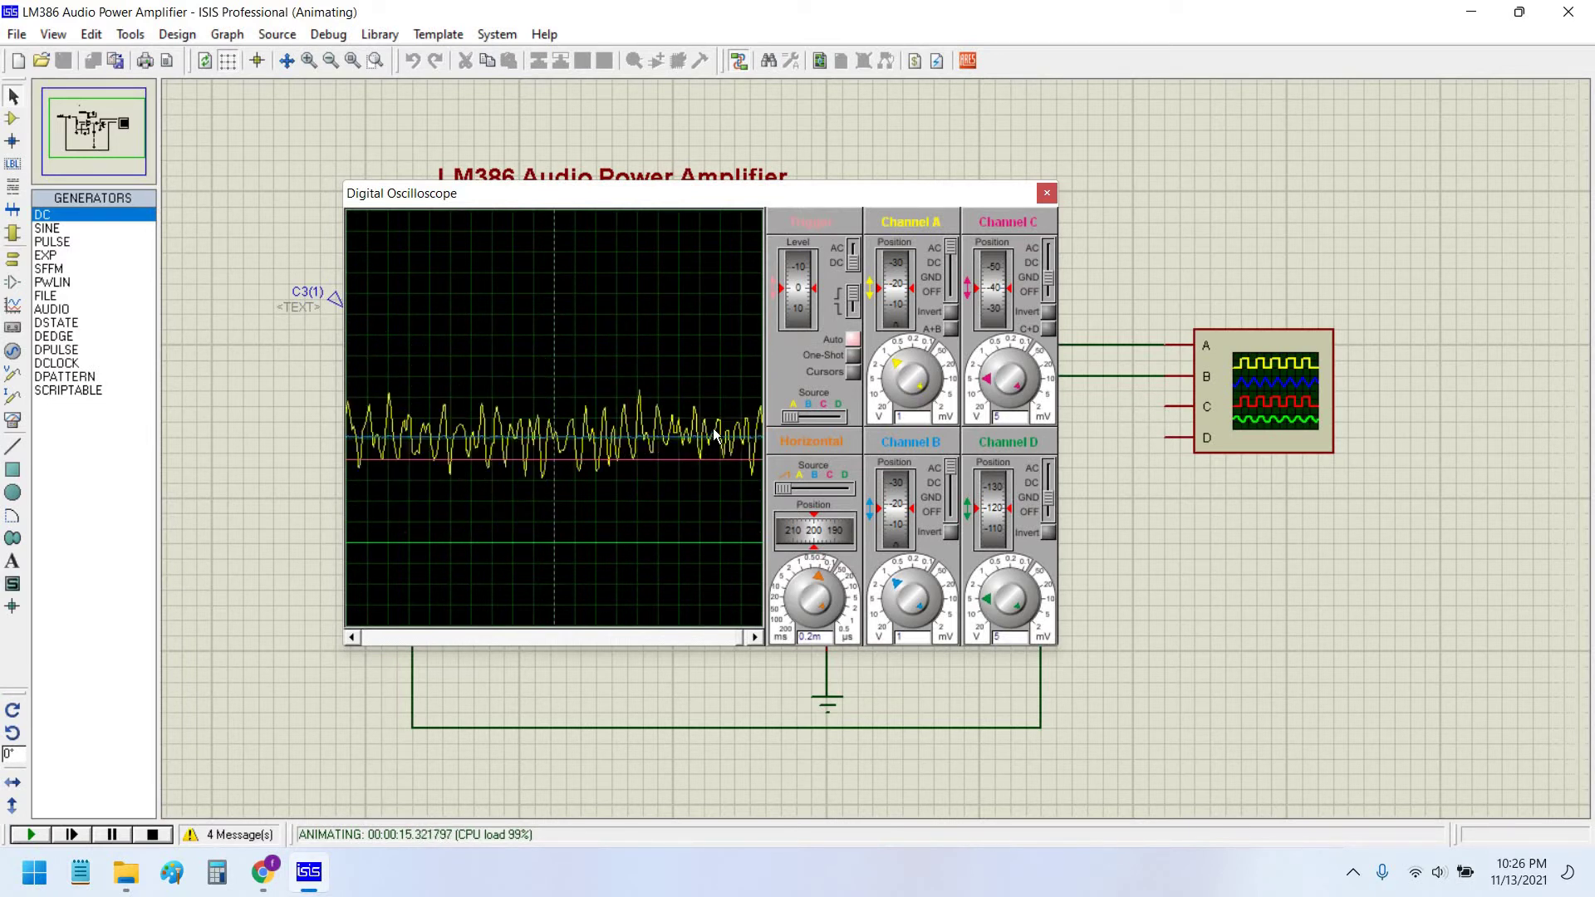
{"action": "left_click_drag", "start_coordinate": [581, 199], "coordinate": [1007, 218]}
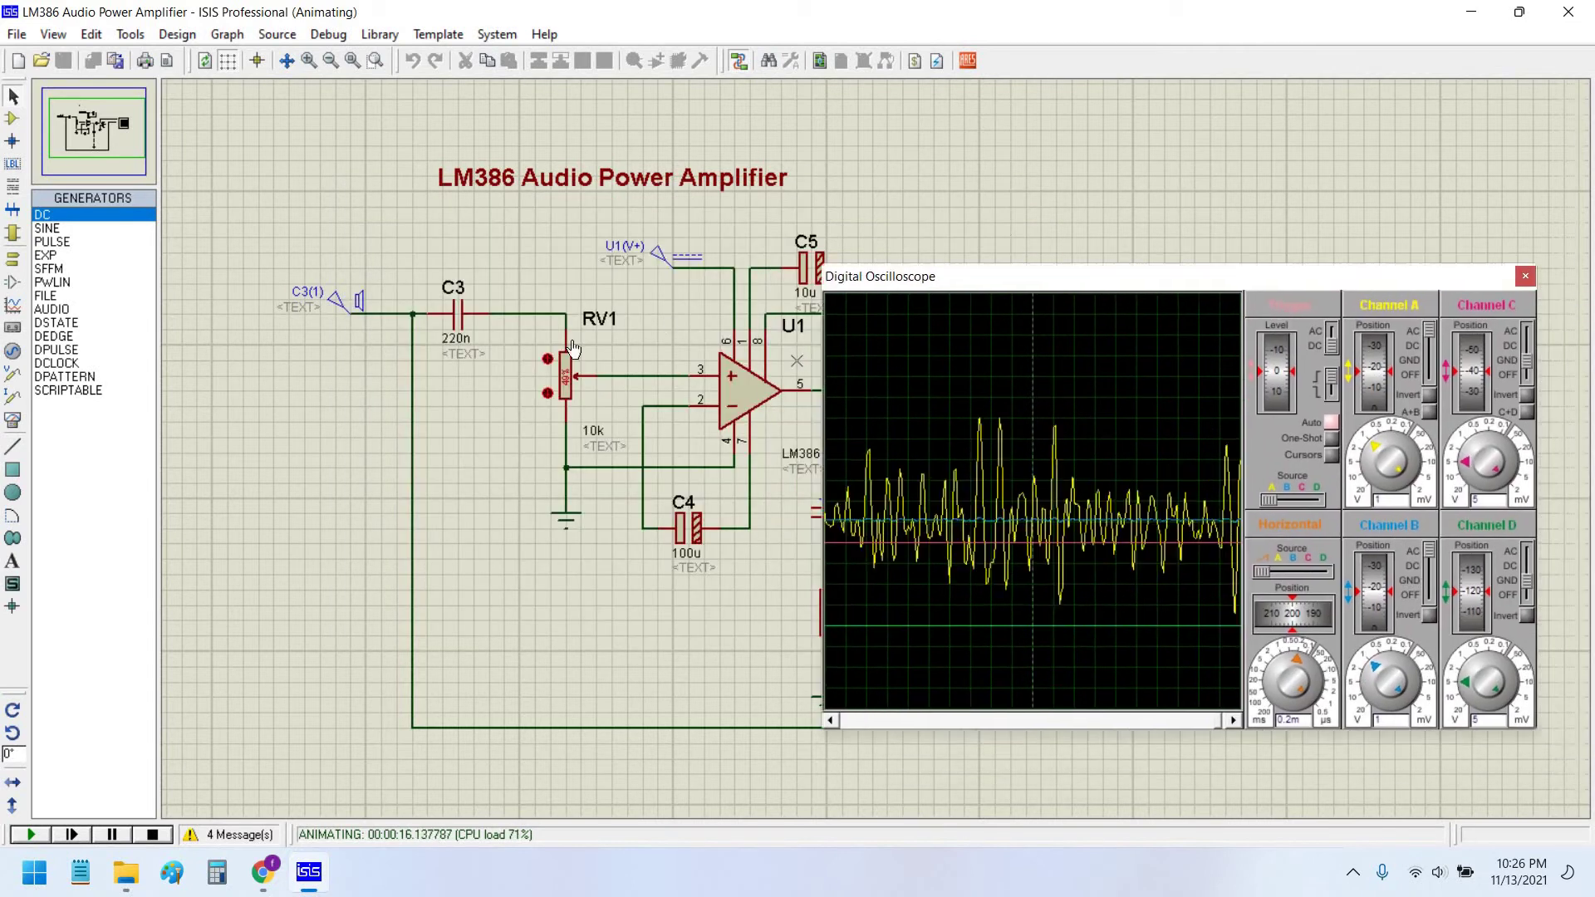
Turn RV1 down, up, then down again while watching the scope, then stop simulating.
{"action": "left_click", "coordinate": [561, 394]}
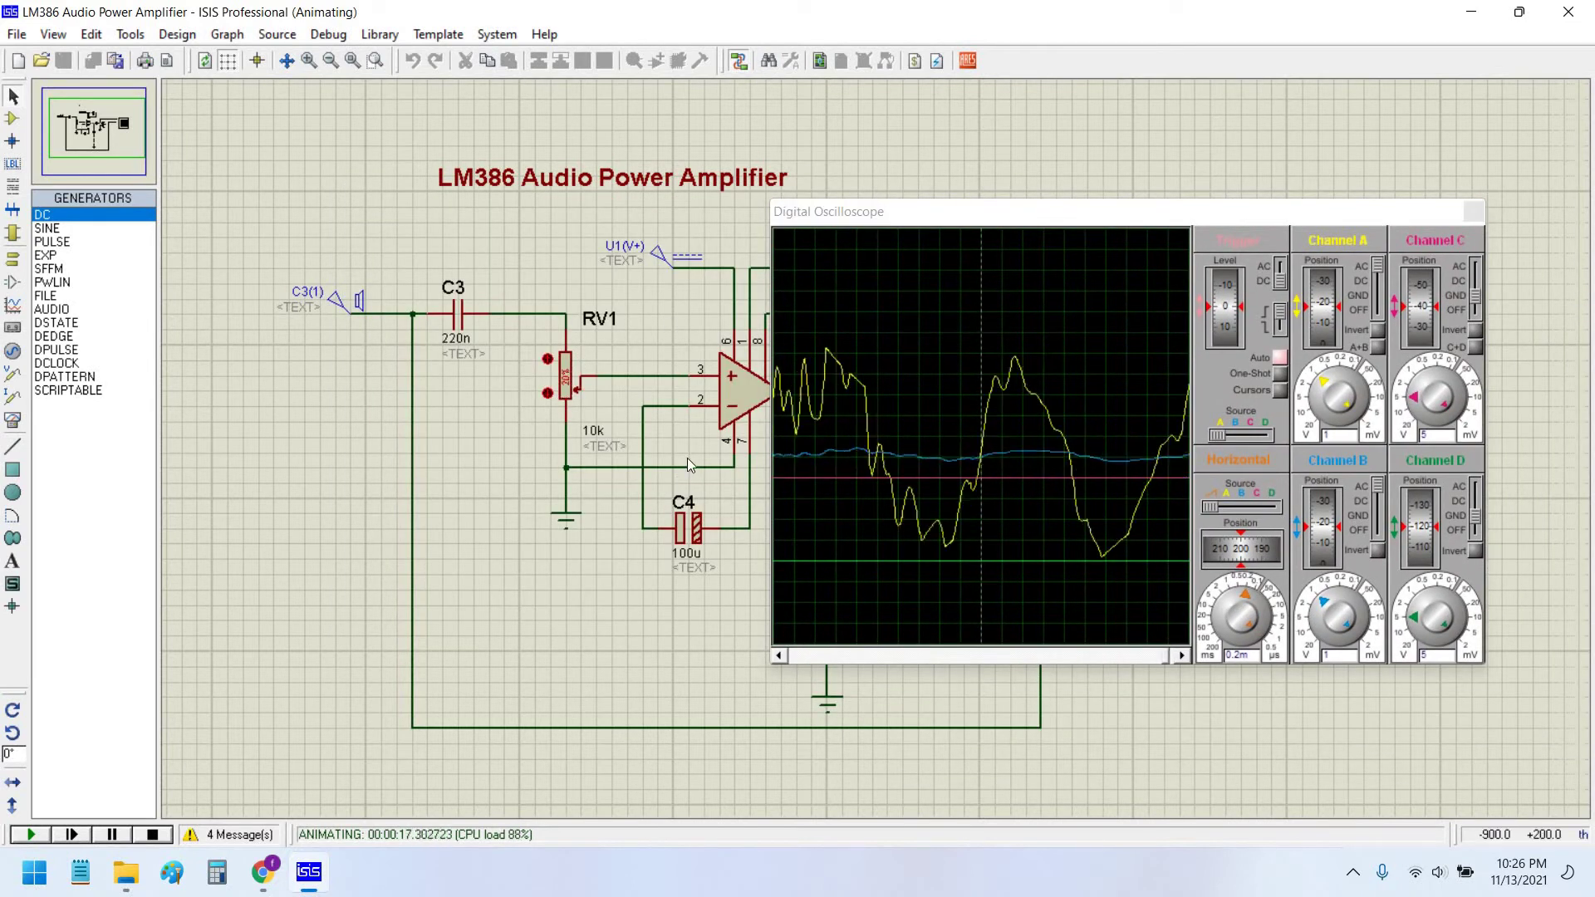
{"action": "left_click", "coordinate": [547, 396]}
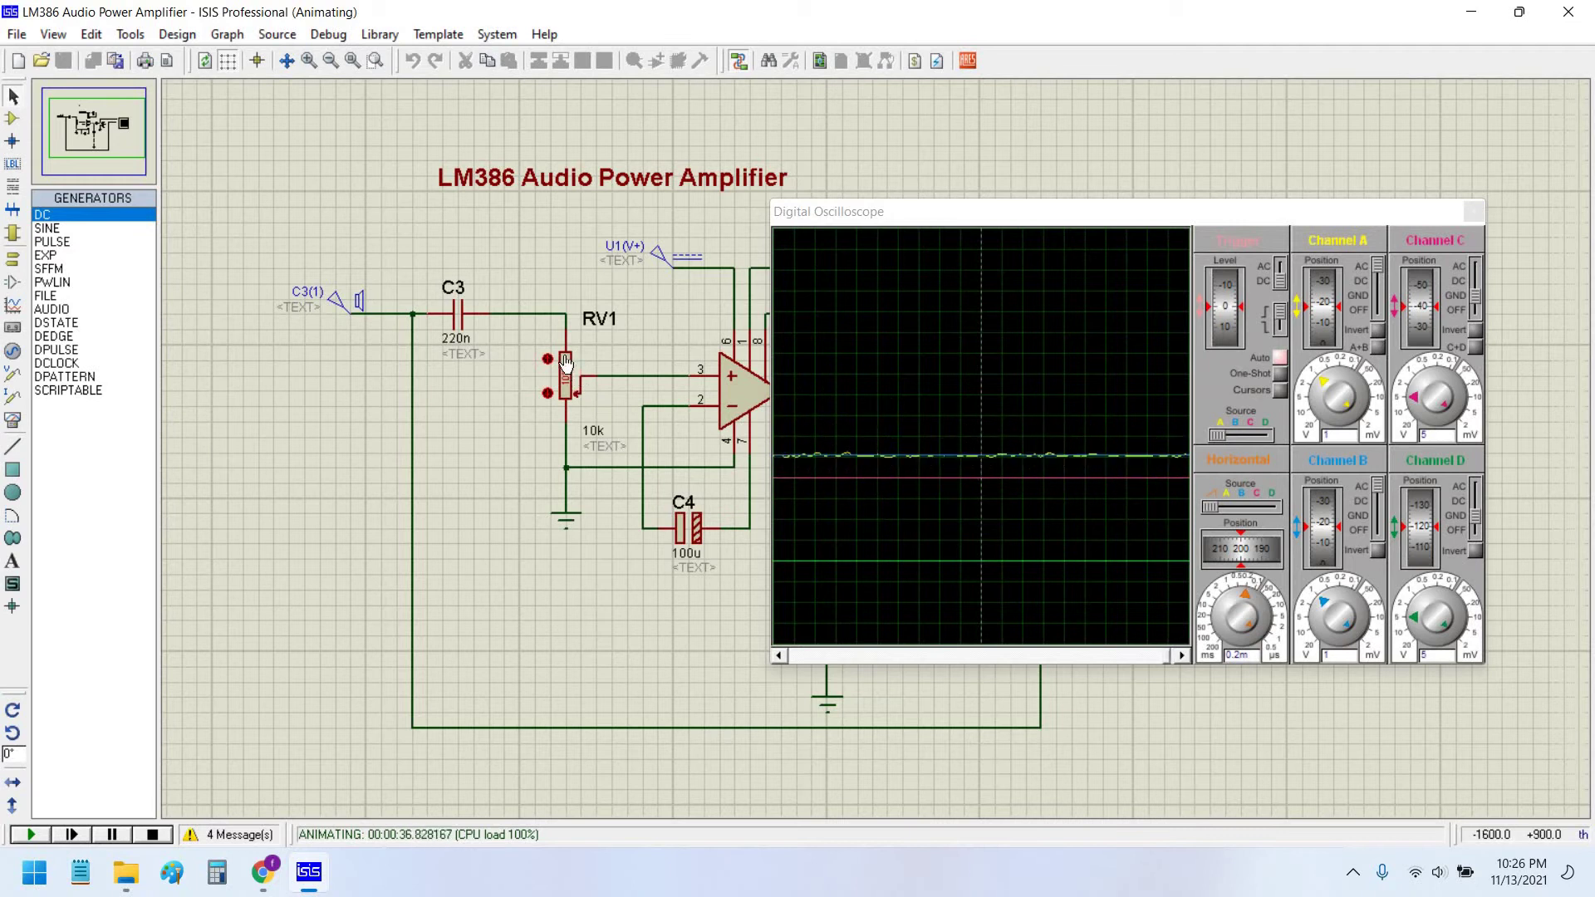
{"action": "left_click", "coordinate": [576, 387]}
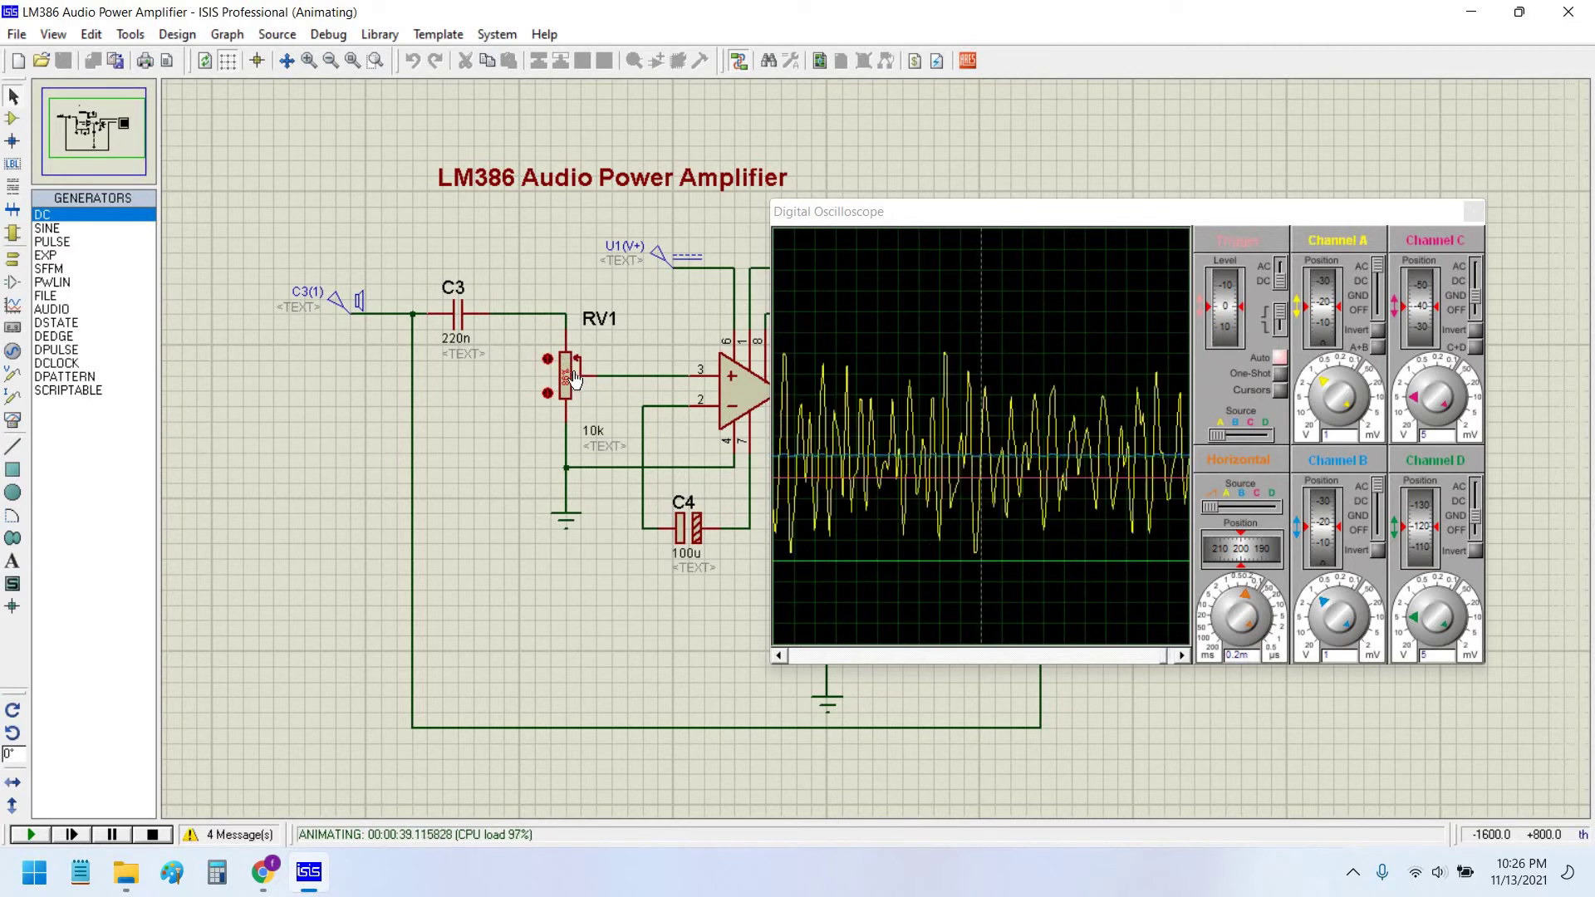
{"action": "left_click", "coordinate": [567, 396]}
{"action": "left_click_drag", "start_coordinate": [928, 214], "coordinate": [397, 238]}
{"action": "left_click_drag", "start_coordinate": [315, 172], "coordinate": [465, 178]}
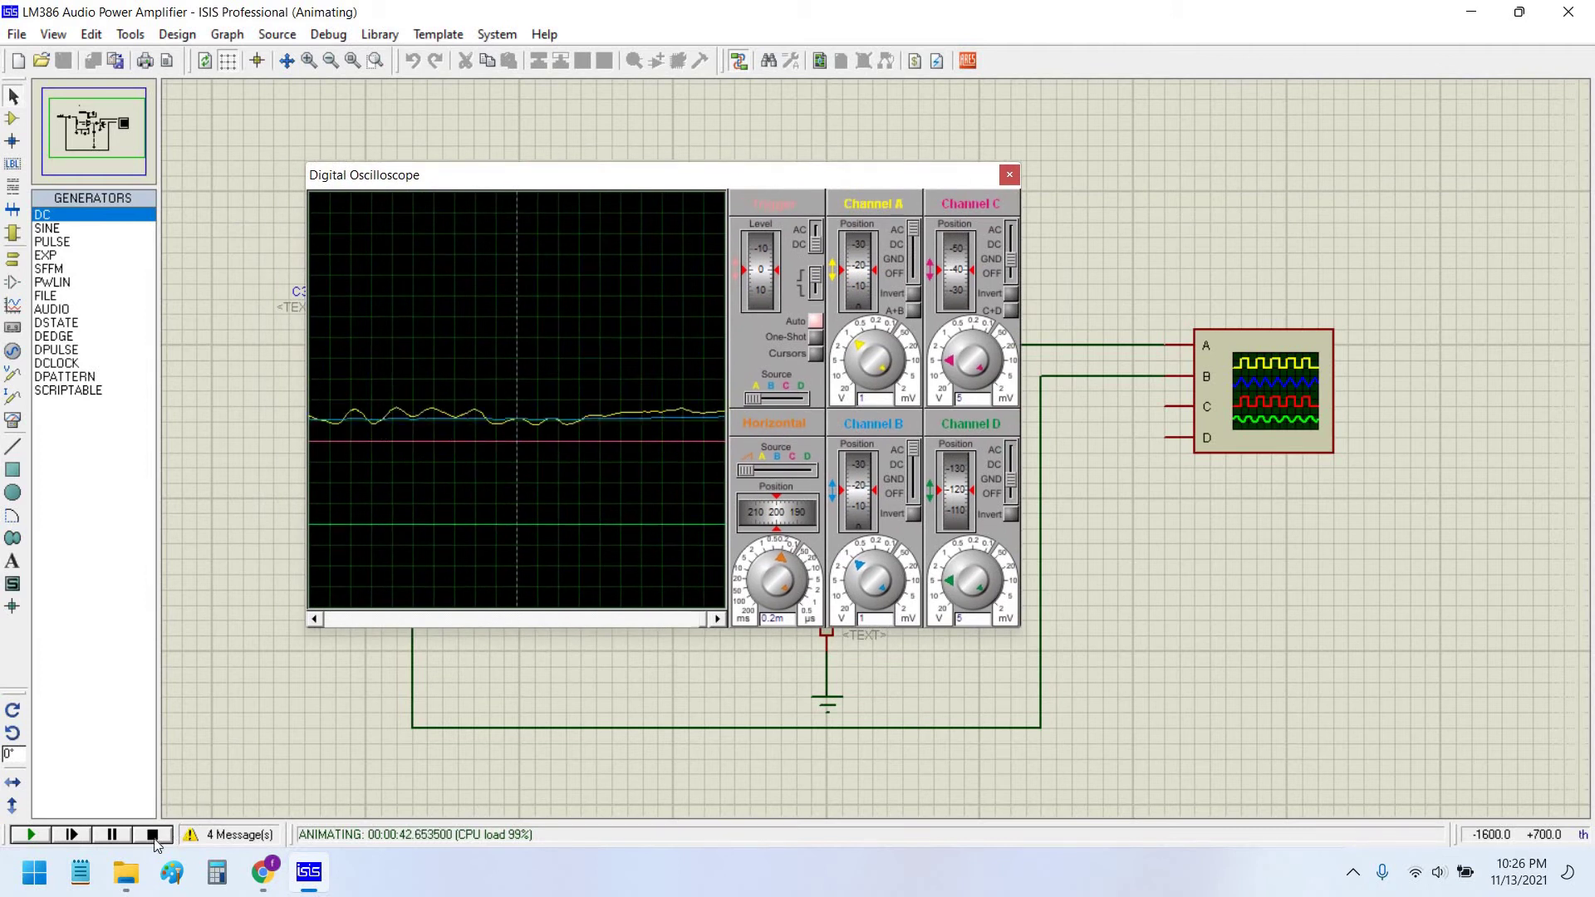
{"action": "left_click", "coordinate": [152, 834]}
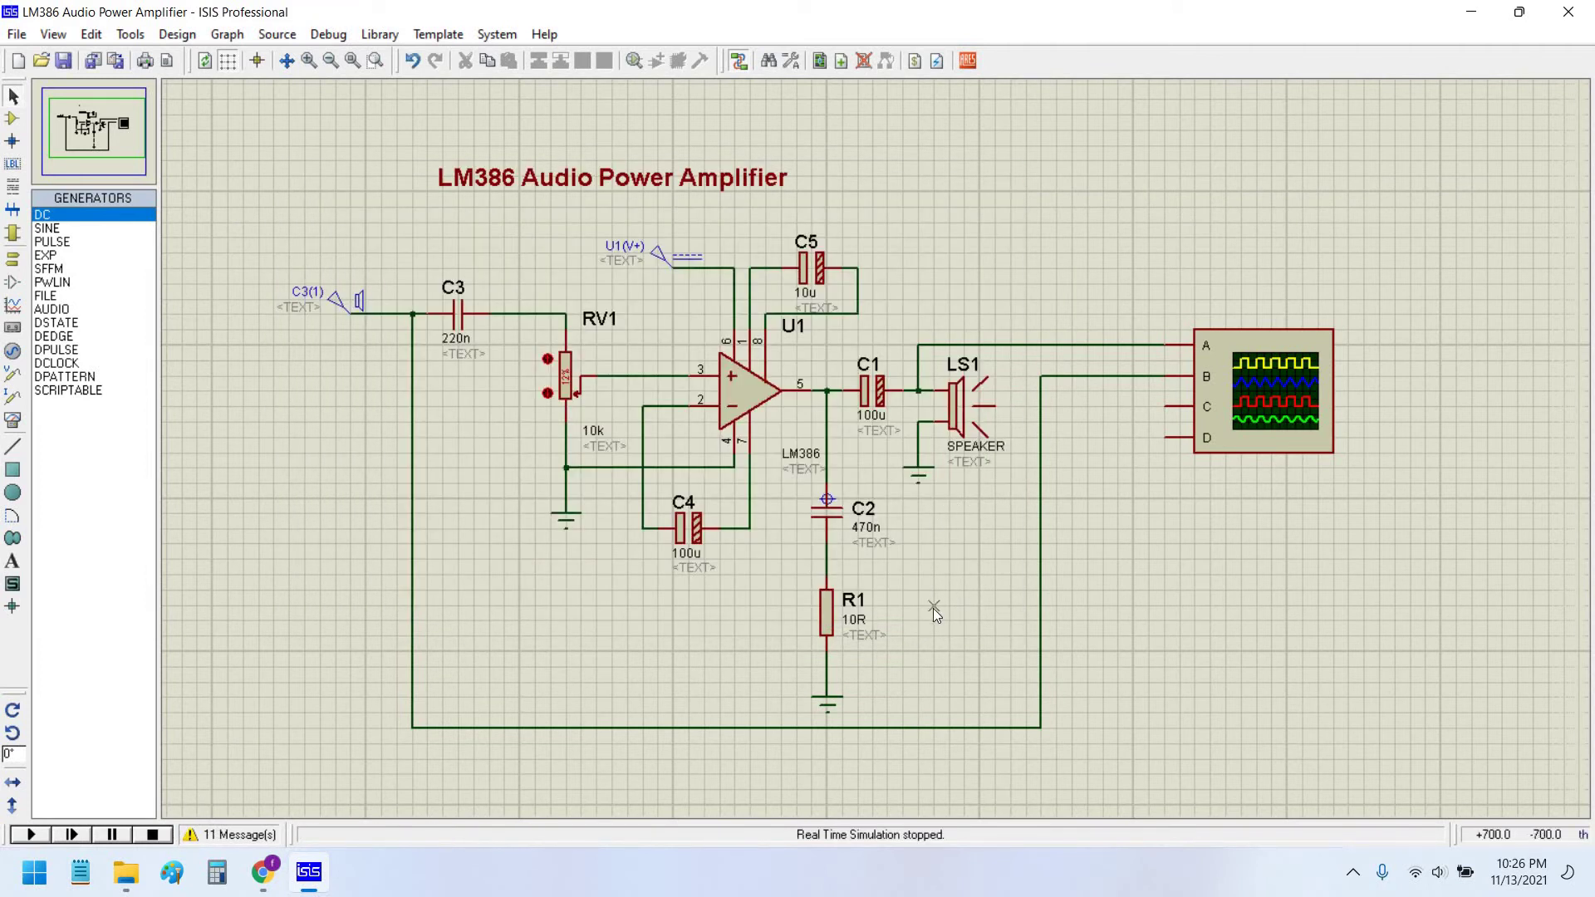
Change speaker LS1's Playback Sample Rate from 44100 to 11025.
{"action": "double_click", "coordinate": [960, 407]}
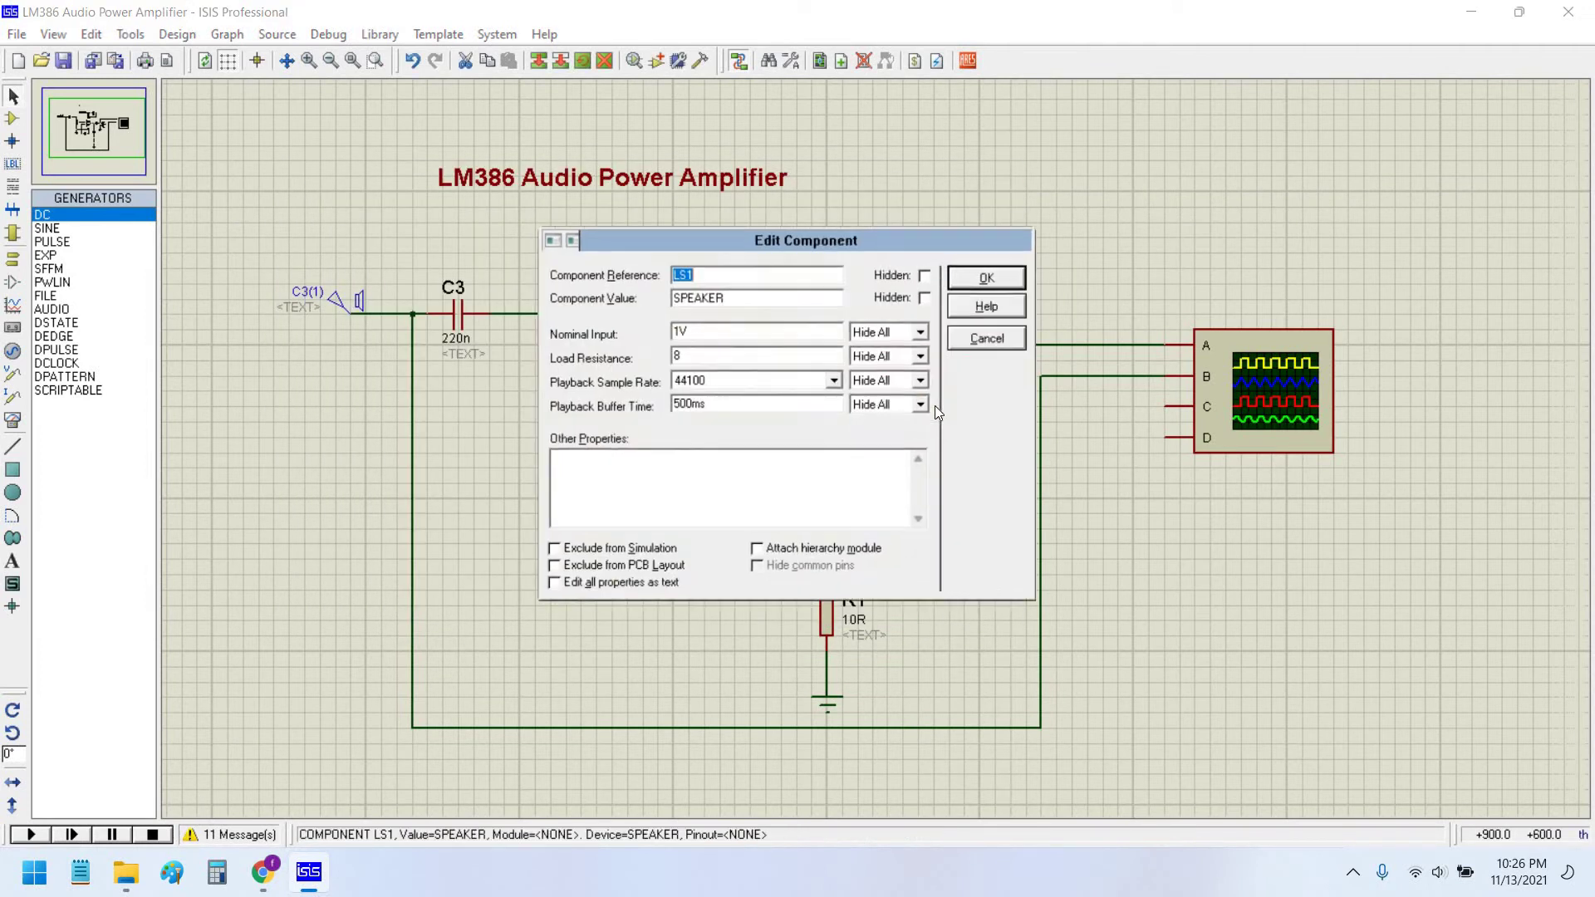
{"action": "left_click_drag", "start_coordinate": [894, 241], "coordinate": [958, 241]}
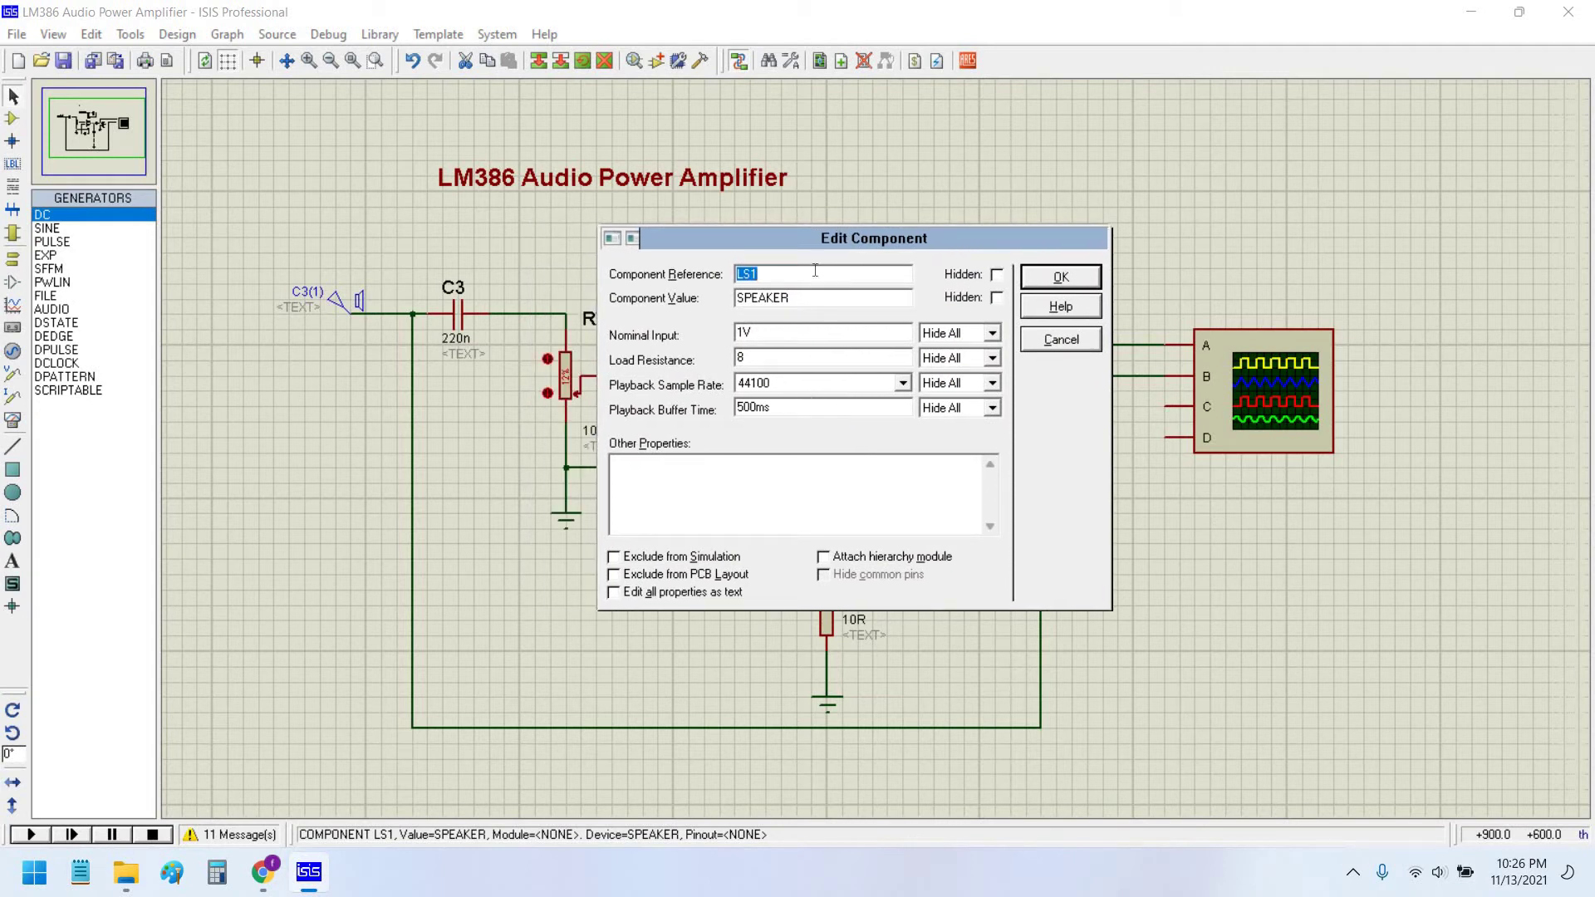
{"action": "mouse_move", "coordinate": [836, 255]}
{"action": "left_mouse_down"}
{"action": "mouse_move", "coordinate": [893, 510]}
{"action": "mouse_move", "coordinate": [852, 280]}
{"action": "left_mouse_up"}
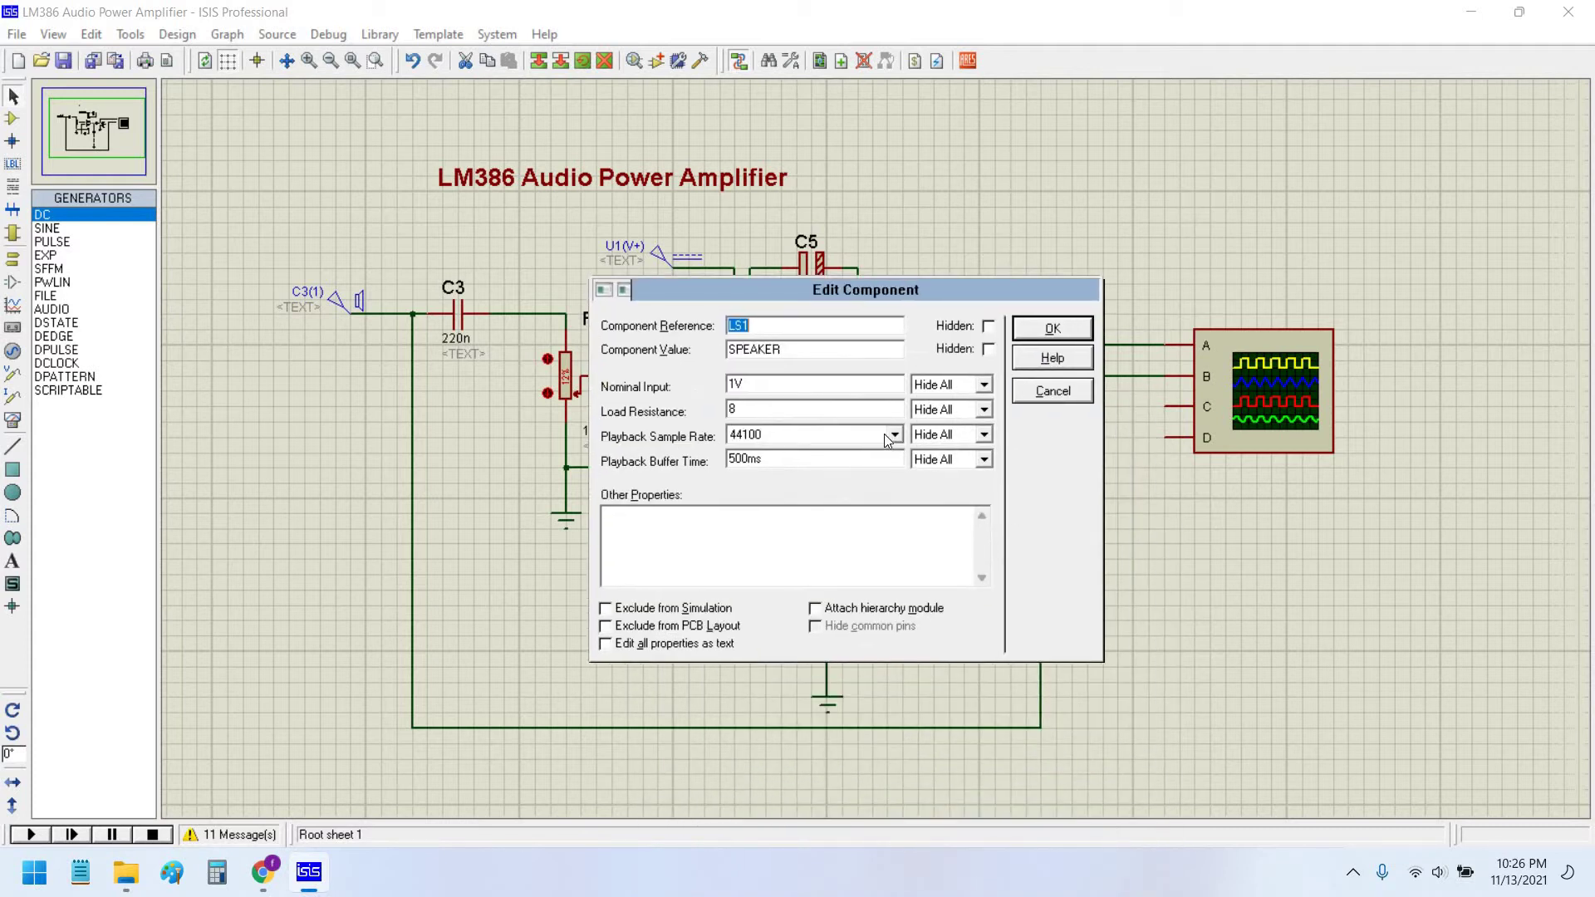
{"action": "left_click", "coordinate": [899, 434]}
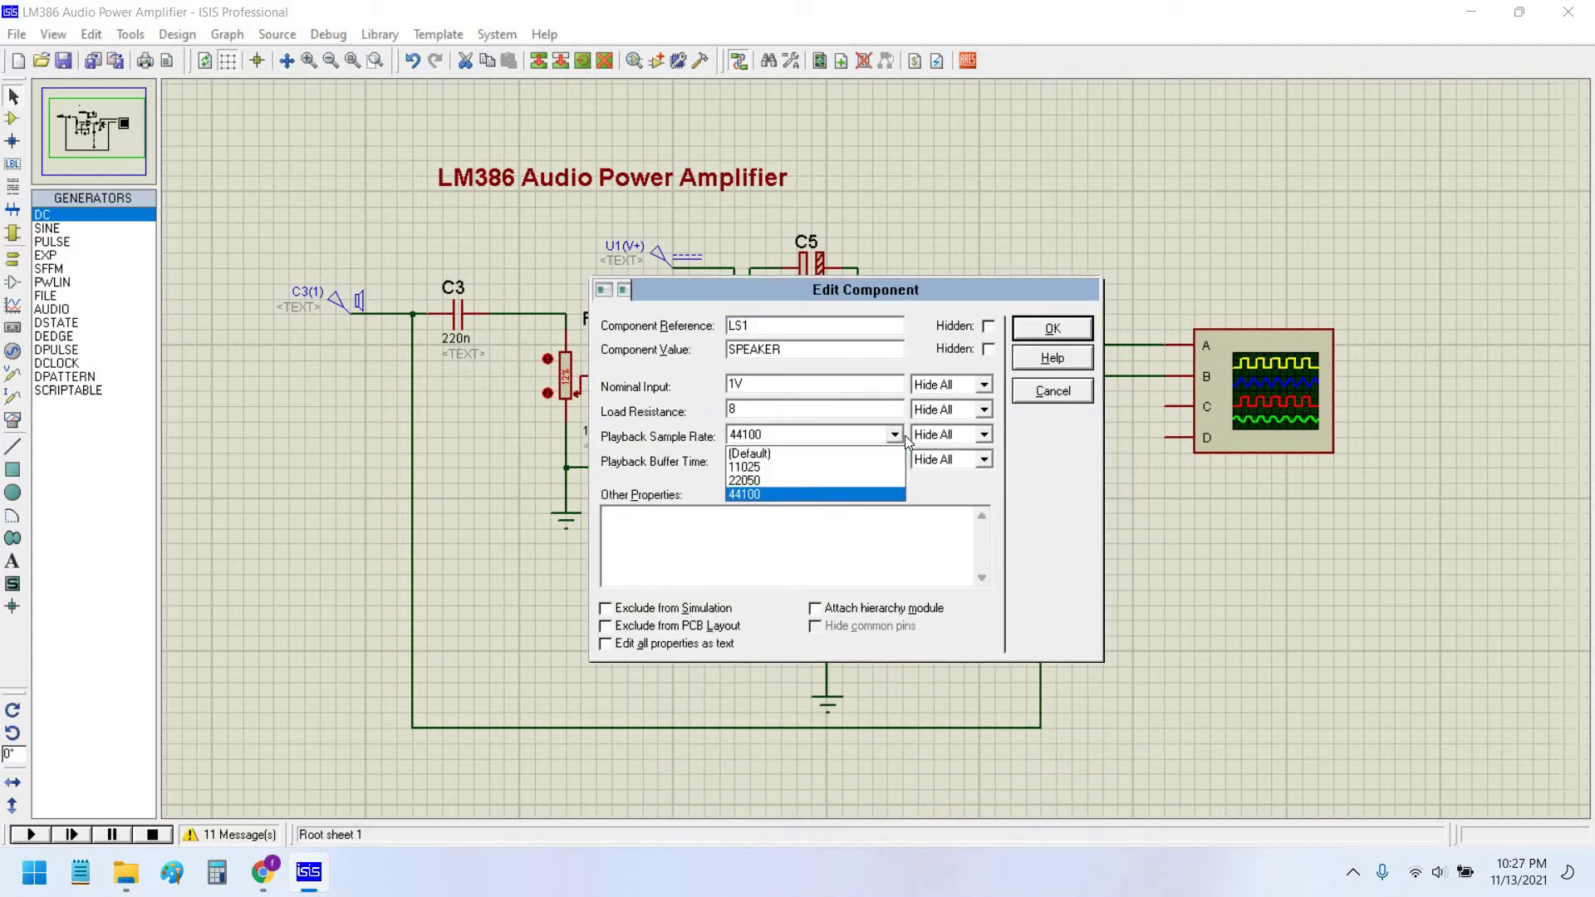
{"action": "left_click", "coordinate": [823, 468]}
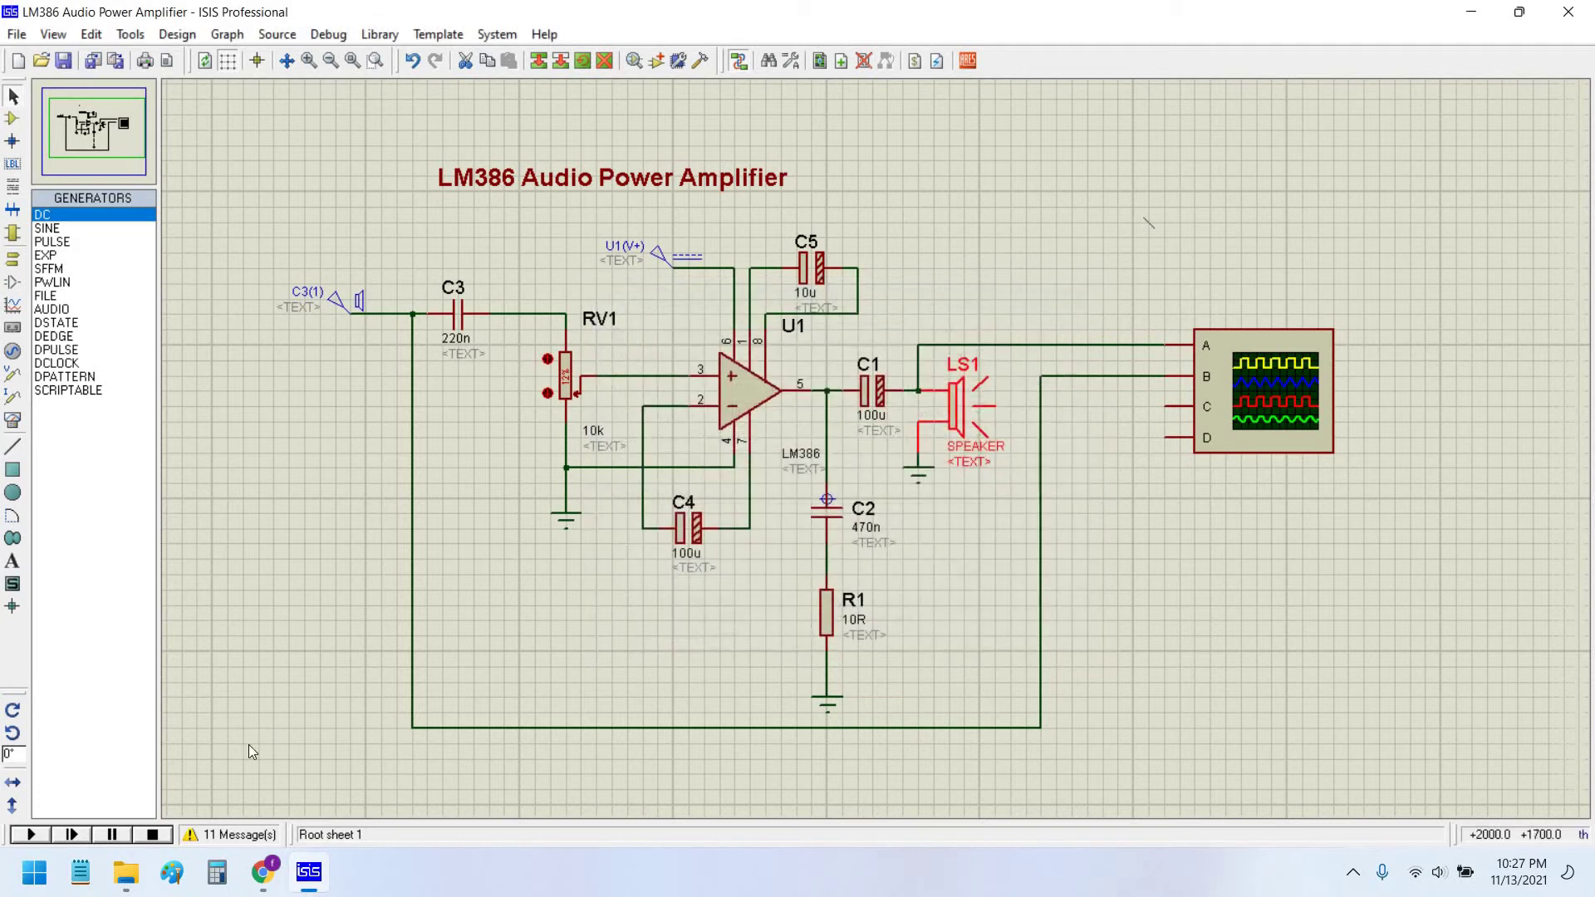
{"action": "left_click", "coordinate": [30, 833]}
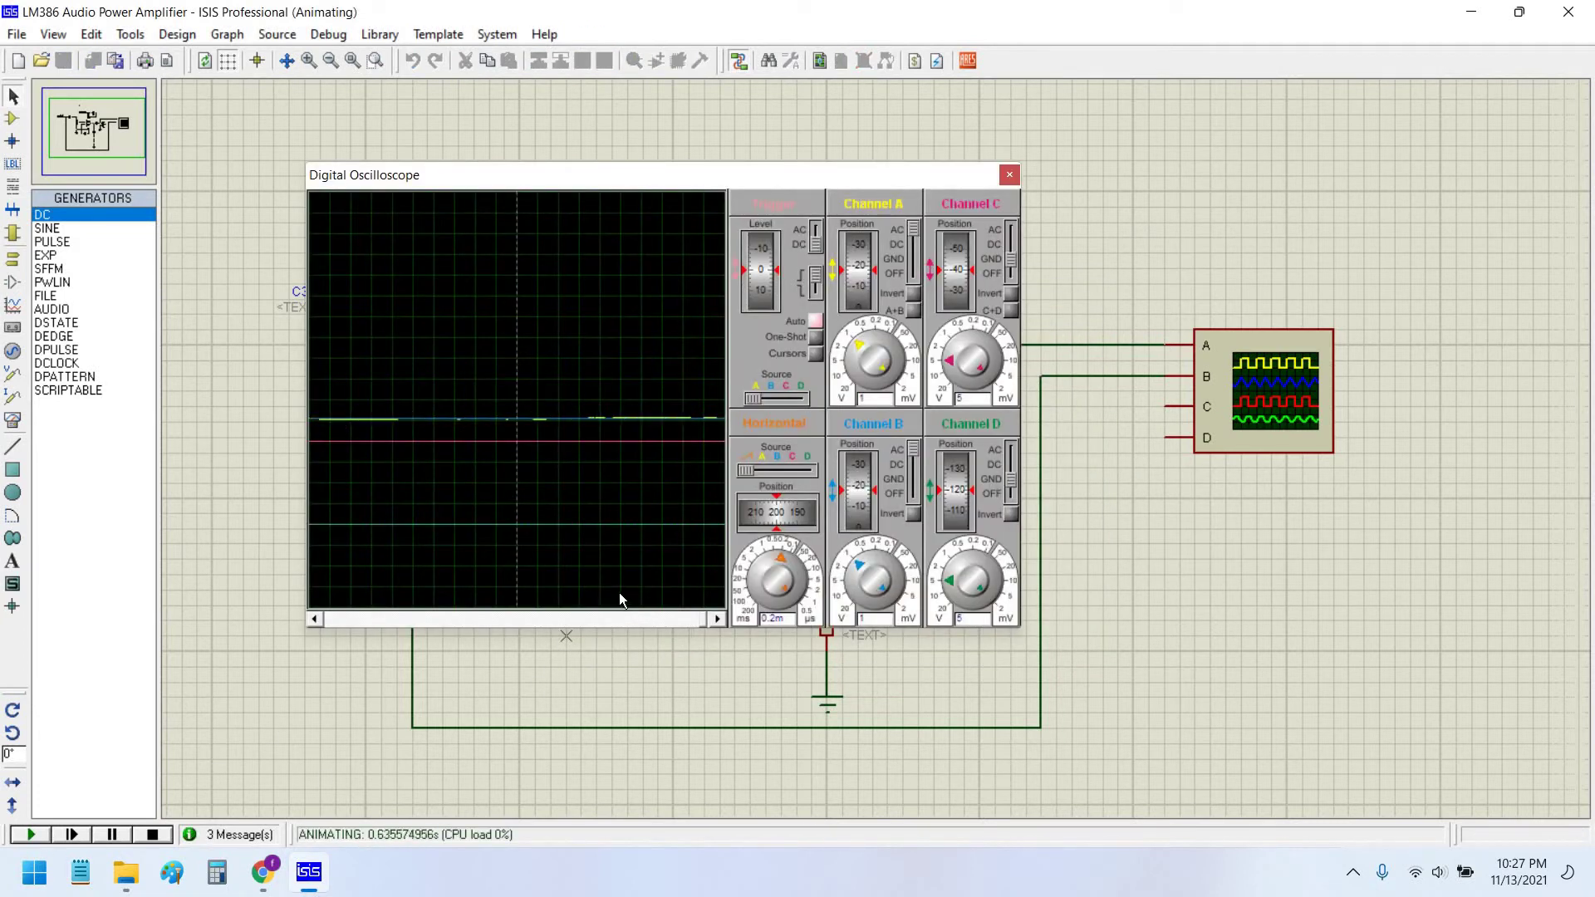
{"action": "left_click_drag", "start_coordinate": [706, 181], "coordinate": [1155, 214]}
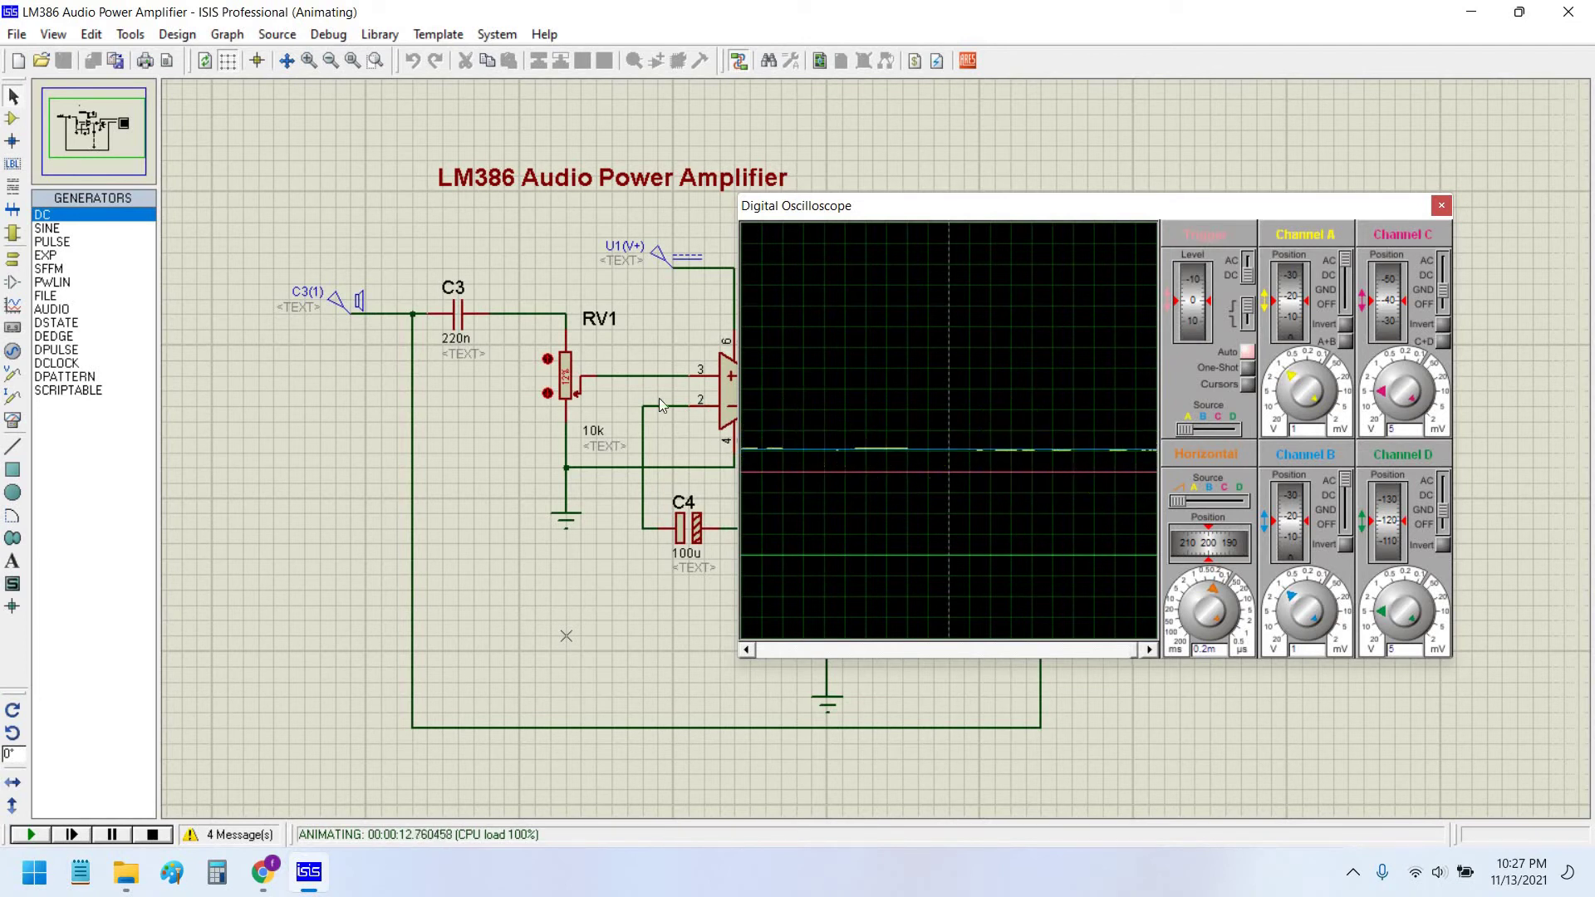
{"action": "left_click", "coordinate": [557, 366]}
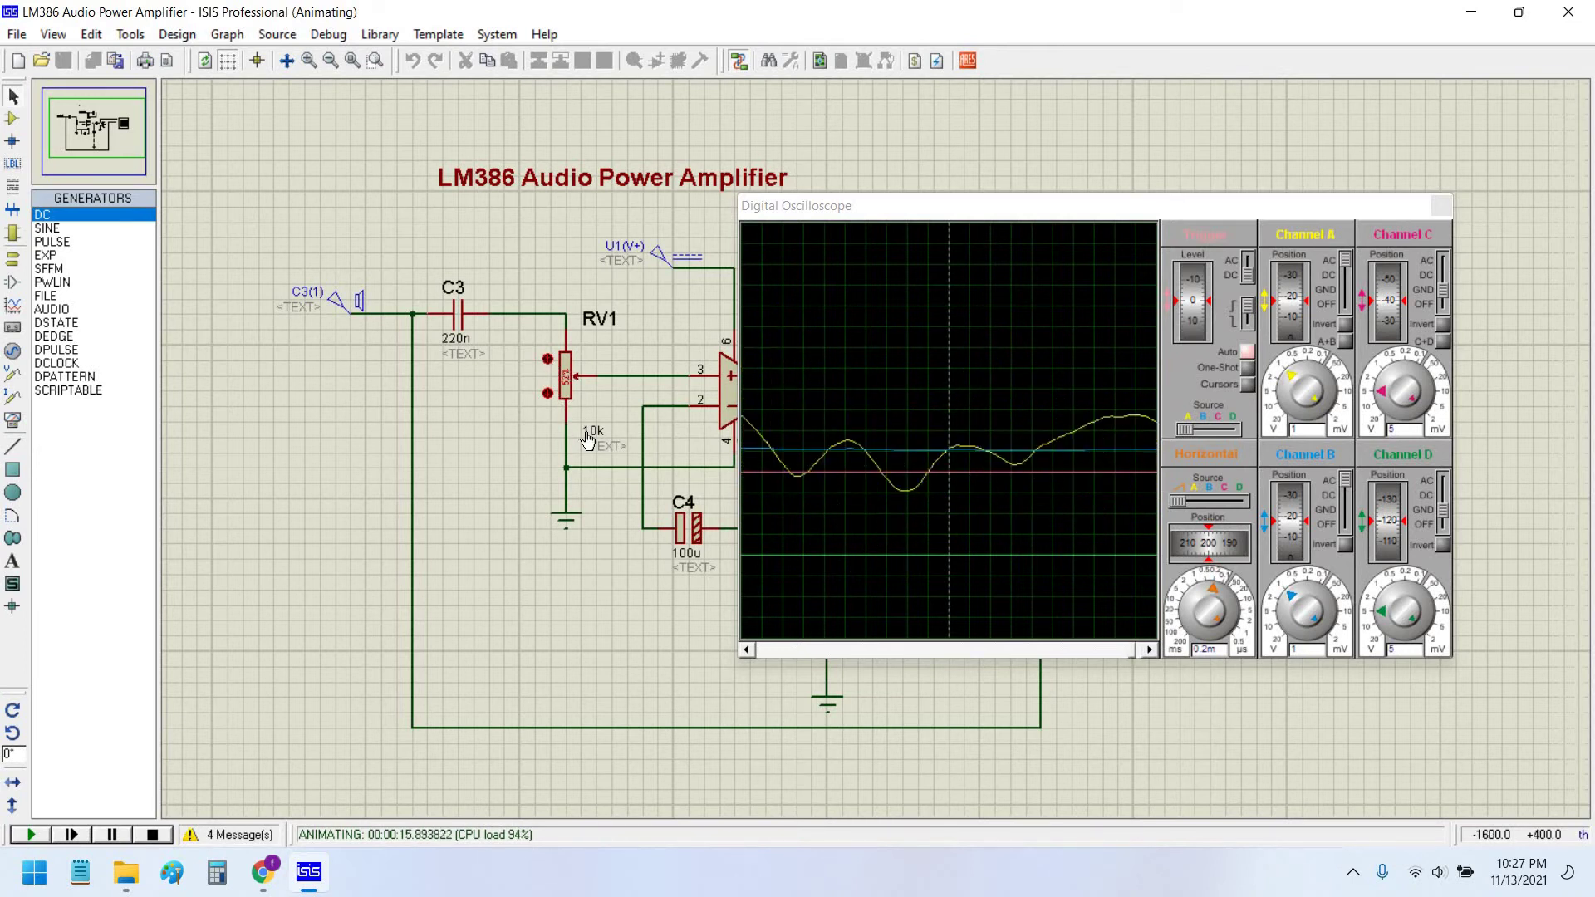
{"action": "left_click", "coordinate": [155, 834]}
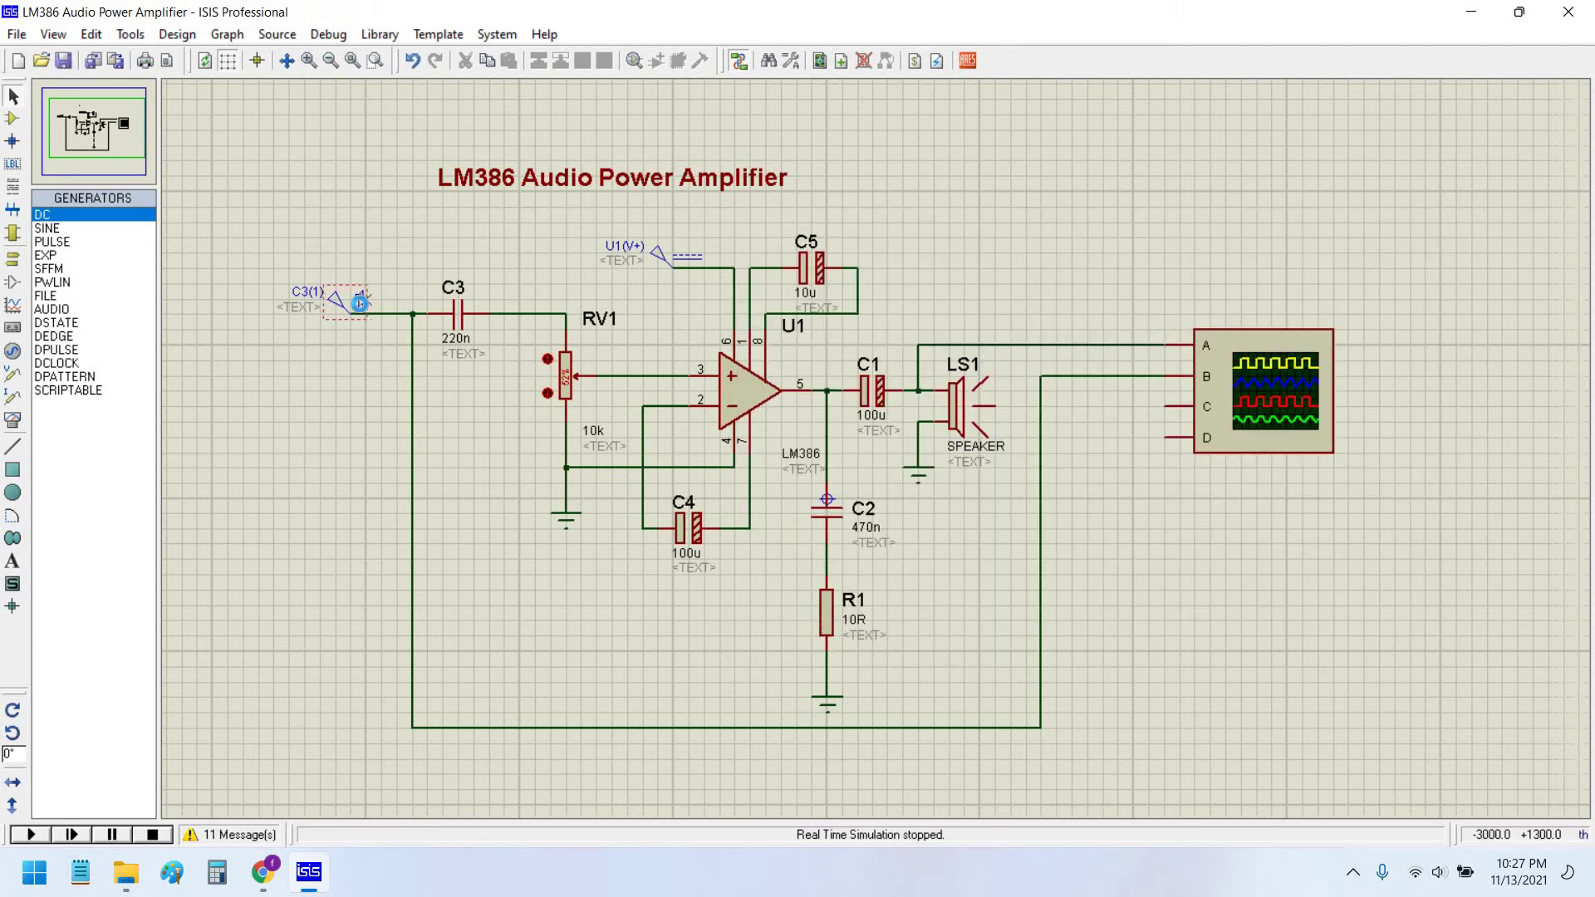
Confirm the audio generator's Mono channel setting and review the Simulation Log.
{"action": "double_click", "coordinate": [361, 307]}
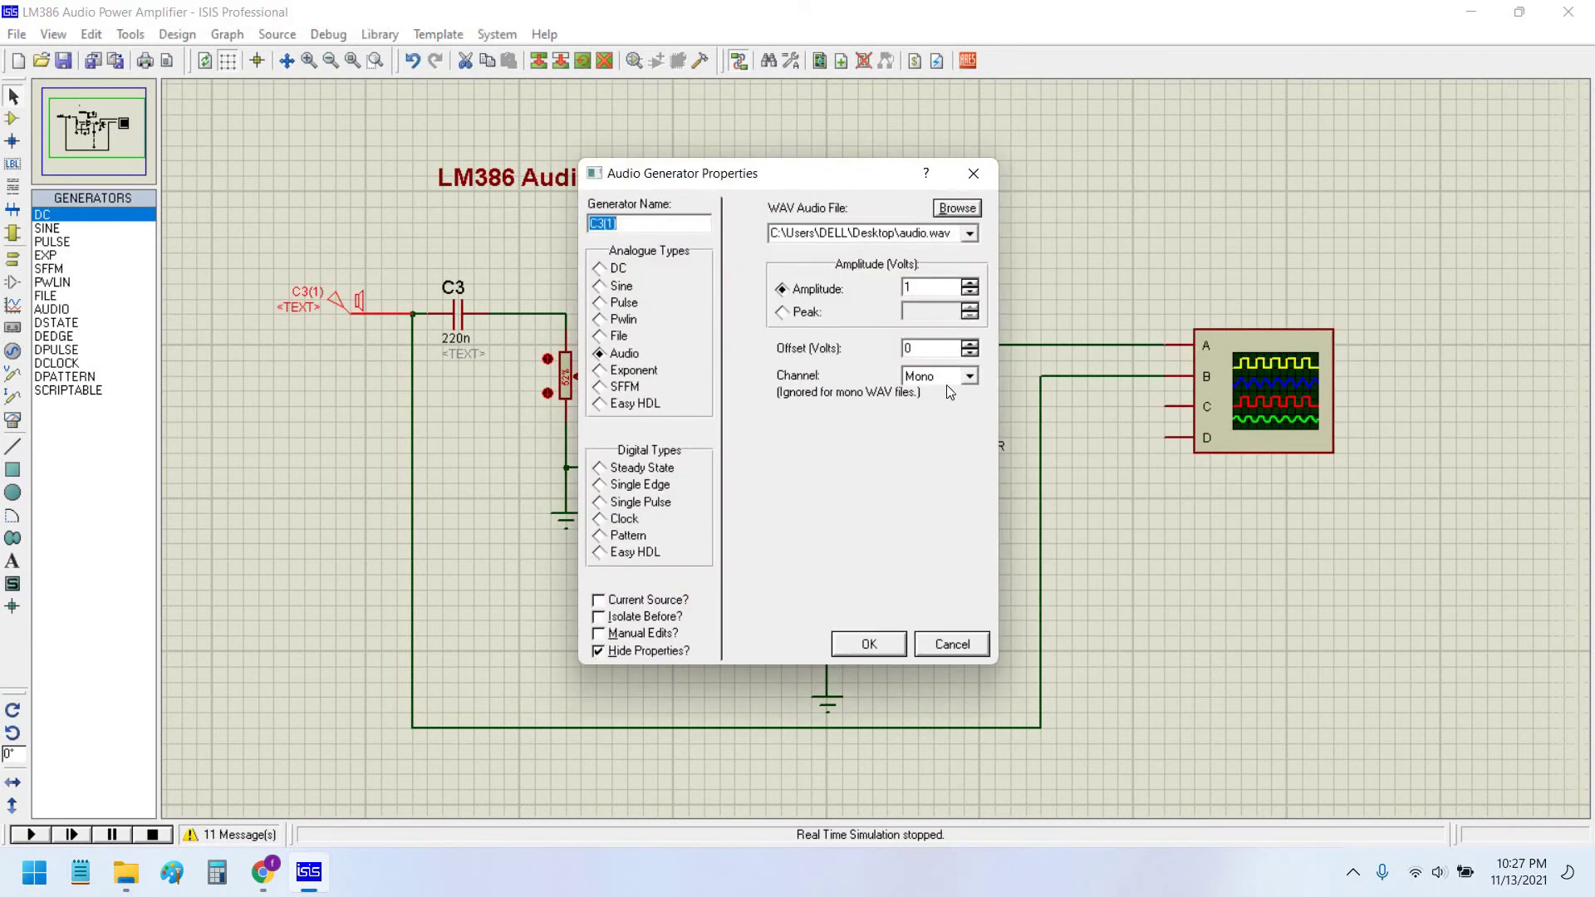
{"action": "left_click", "coordinate": [958, 383]}
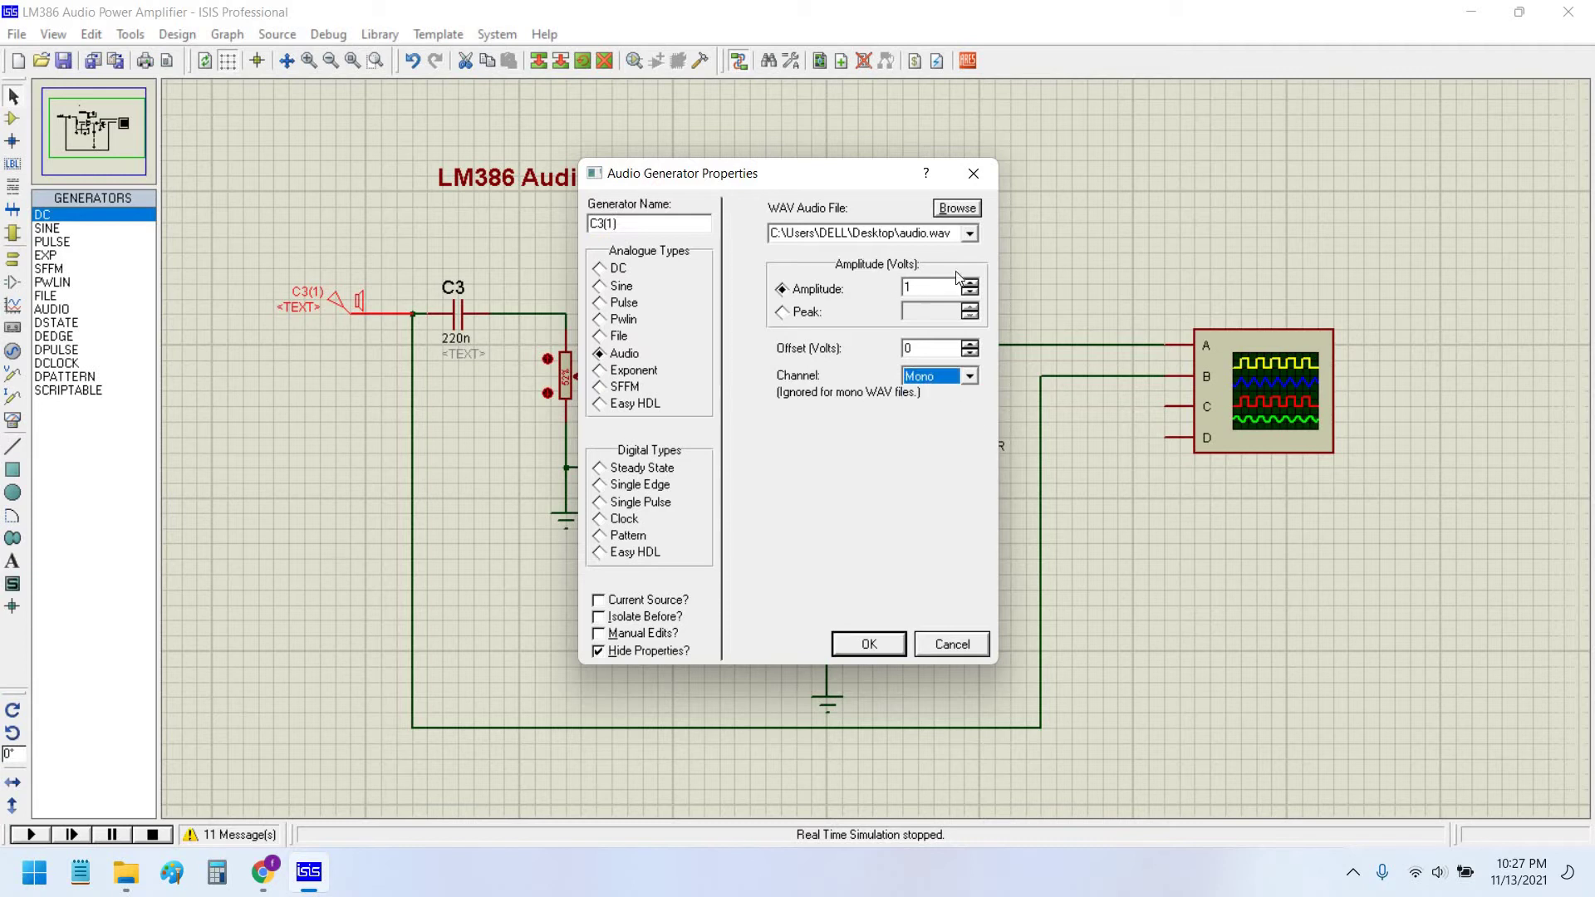
{"action": "left_click", "coordinate": [971, 644]}
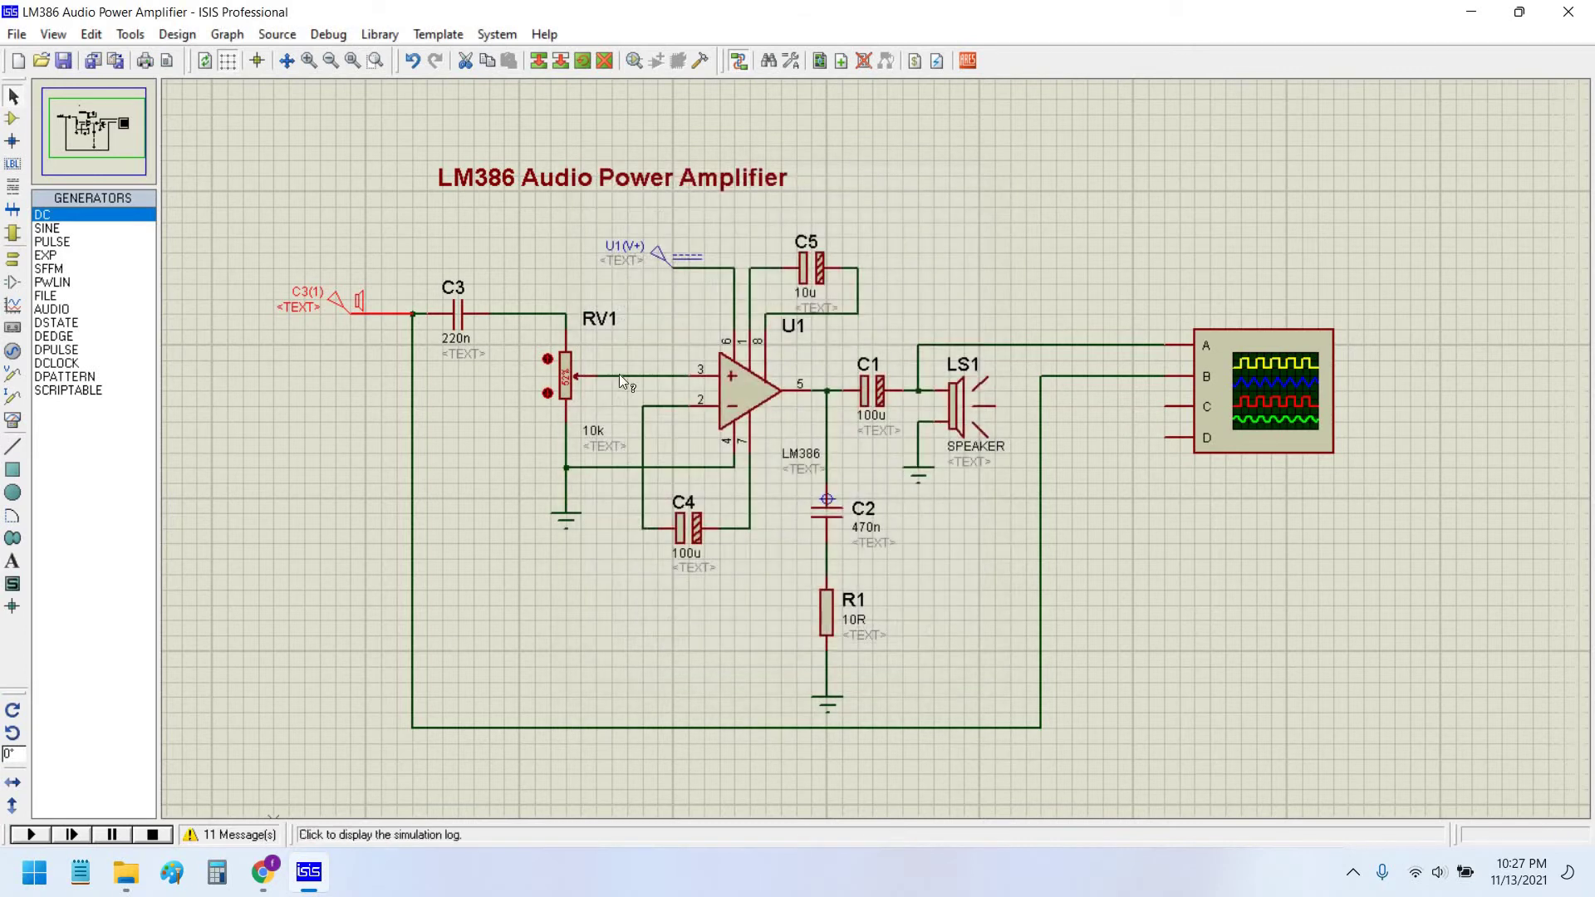
{"action": "left_click", "coordinate": [235, 833]}
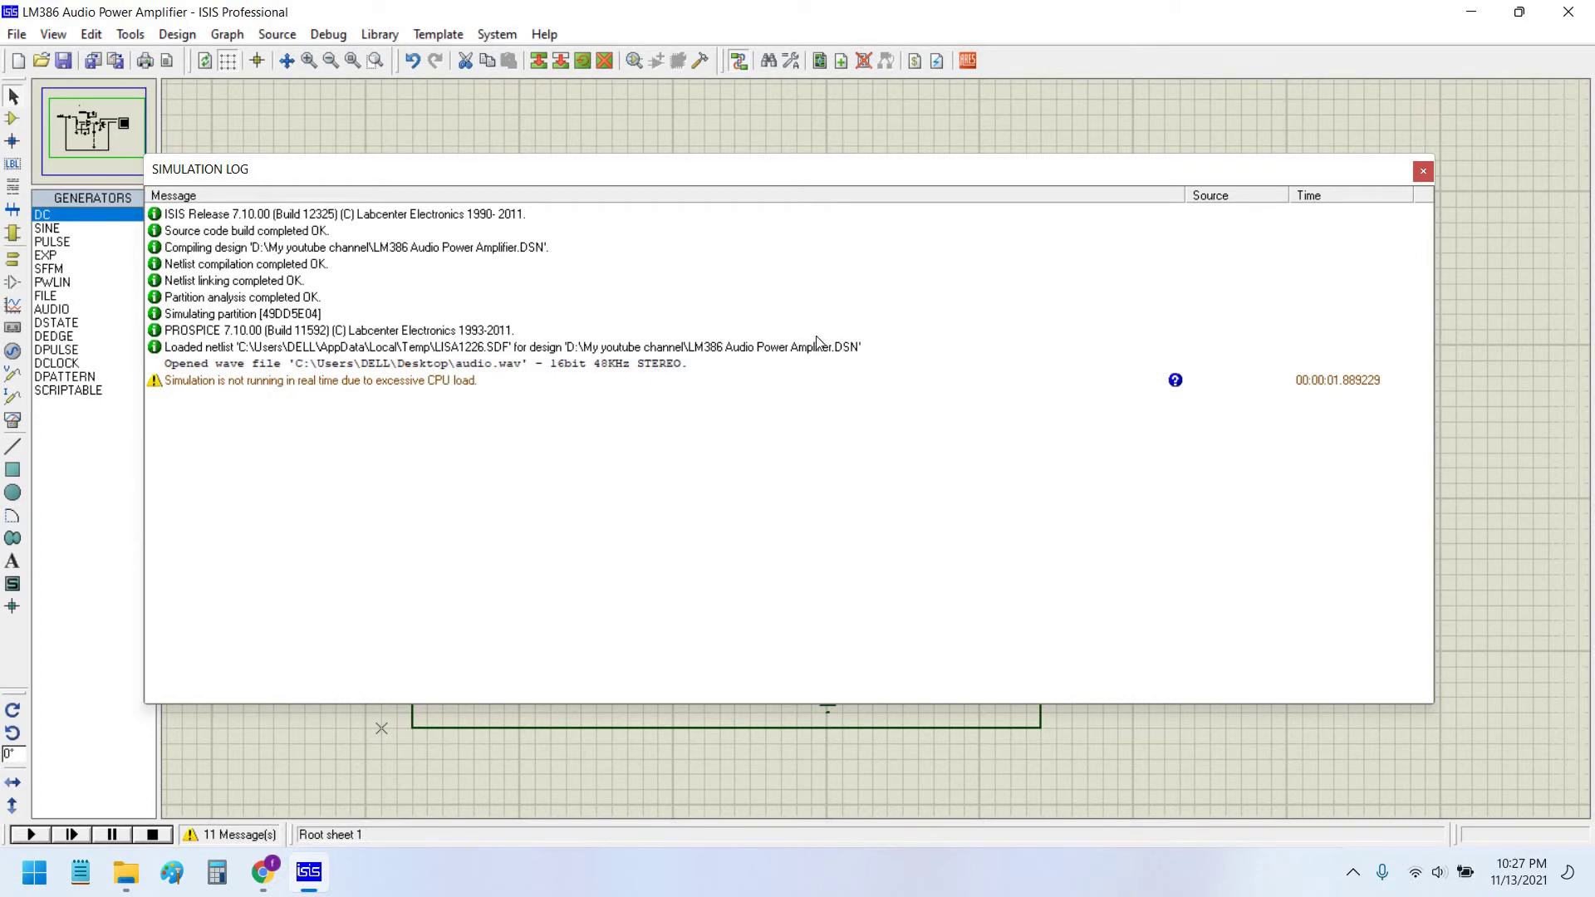
{"action": "key", "text": "Escape"}
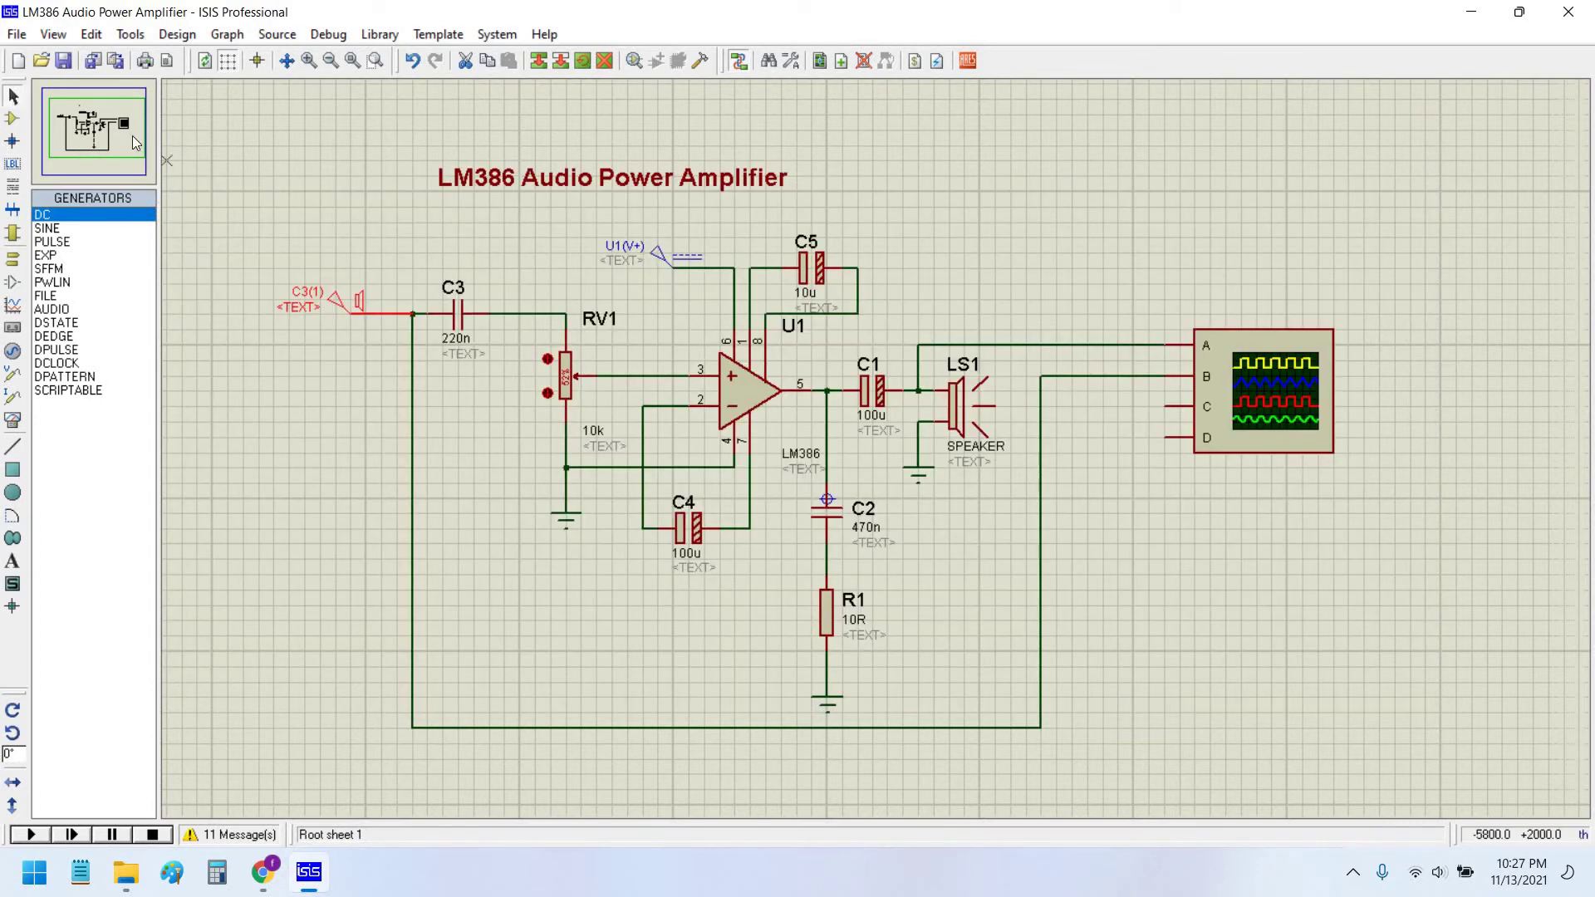
Delete the C3(1) audio generator and pick SIGNAL GENERATOR from Virtual Instruments.
{"action": "left_click", "coordinate": [396, 286]}
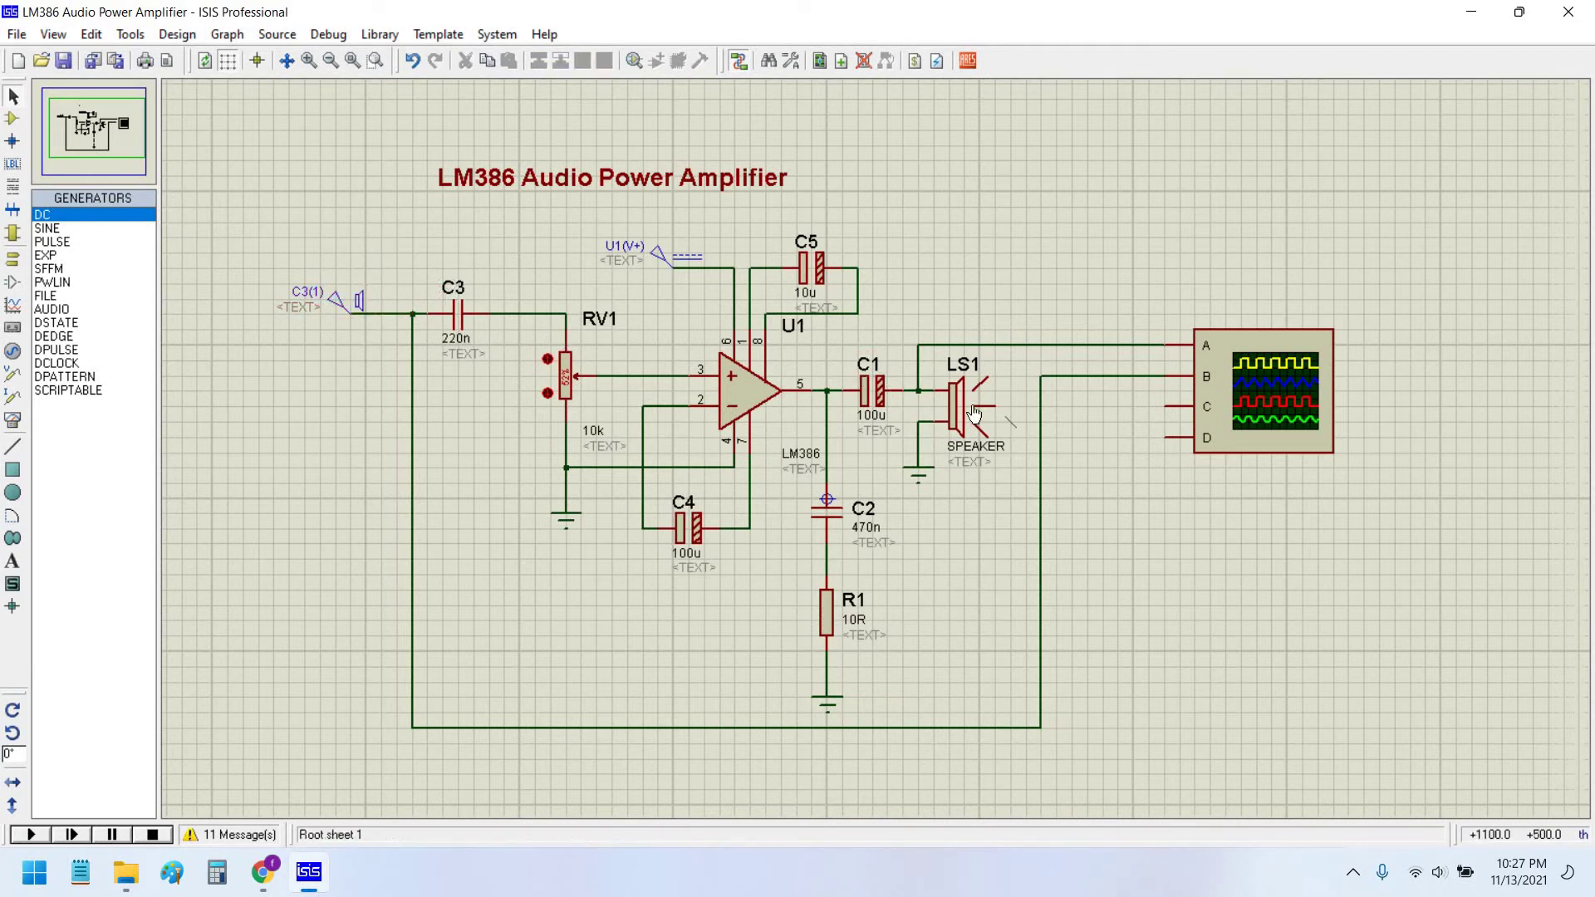
{"action": "scroll", "coordinate": [995, 308], "scroll_direction": "down", "scroll_amount": 2}
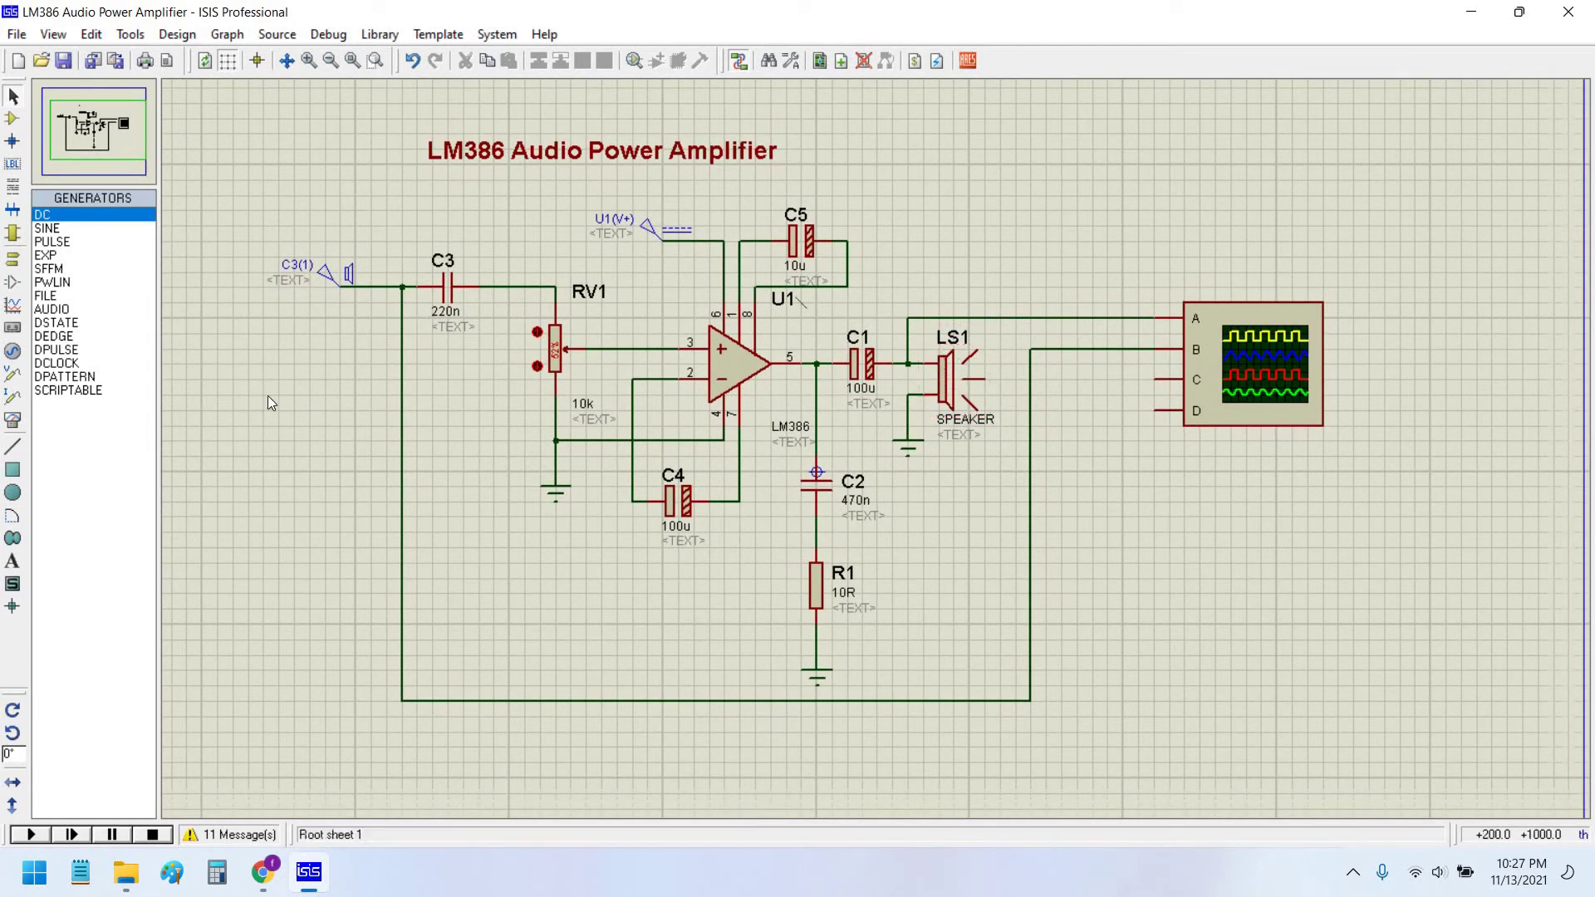
{"action": "right_click", "coordinate": [353, 274]}
{"action": "right_click", "coordinate": [353, 274]}
{"action": "left_click", "coordinate": [13, 418]}
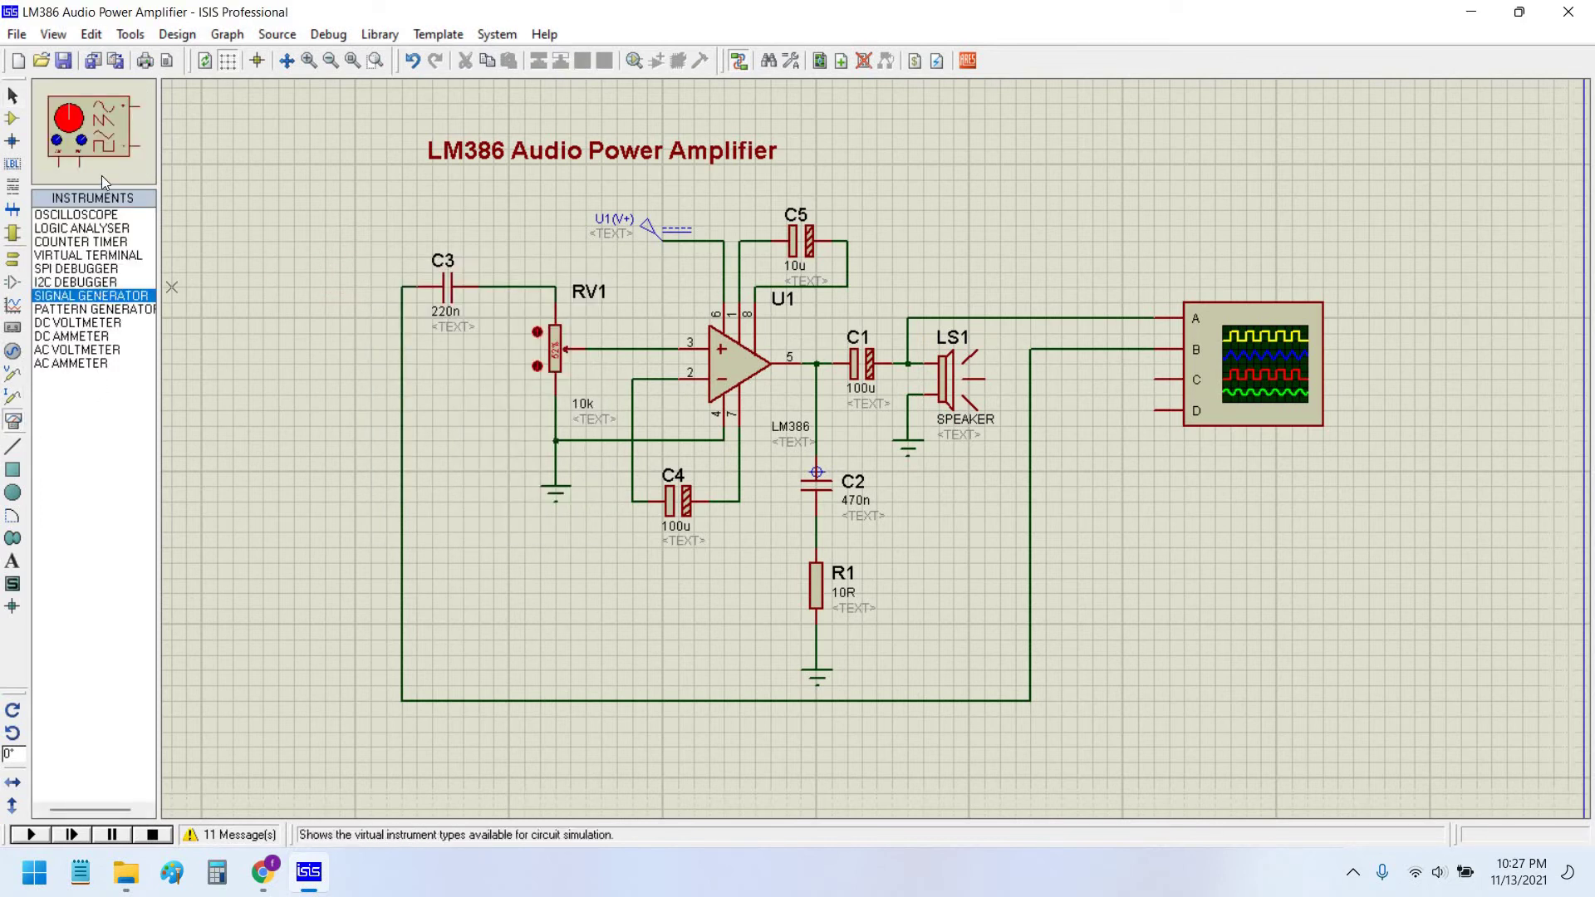
Place the signal generator left of C3 and wire its + pin to C3.
{"action": "left_click", "coordinate": [261, 317]}
{"action": "left_click", "coordinate": [340, 287]}
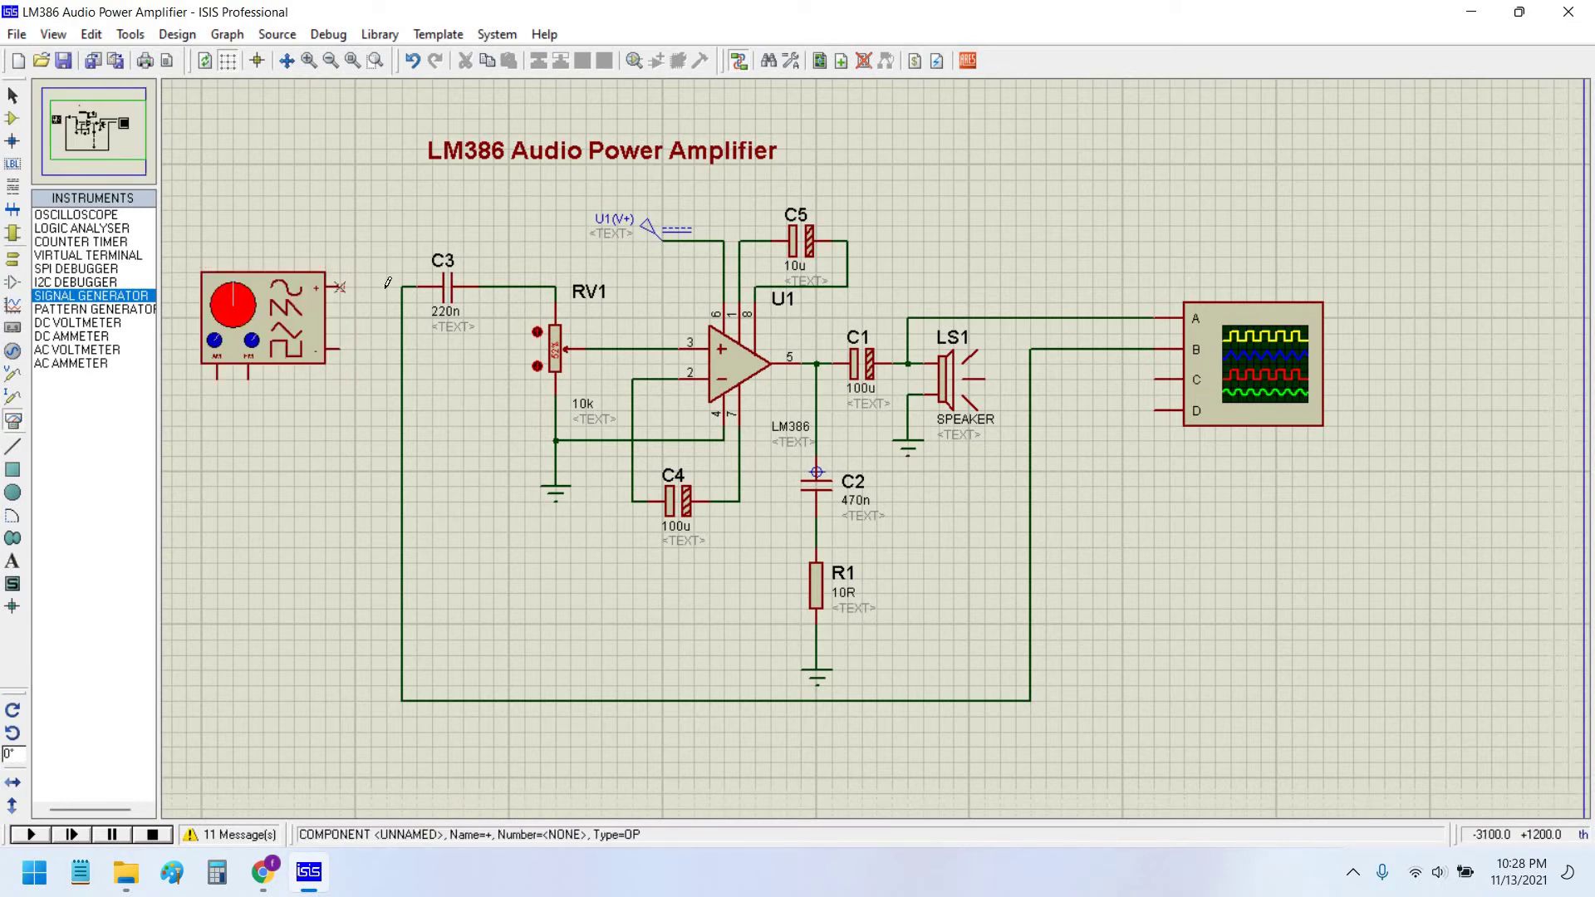
{"action": "left_click", "coordinate": [402, 288]}
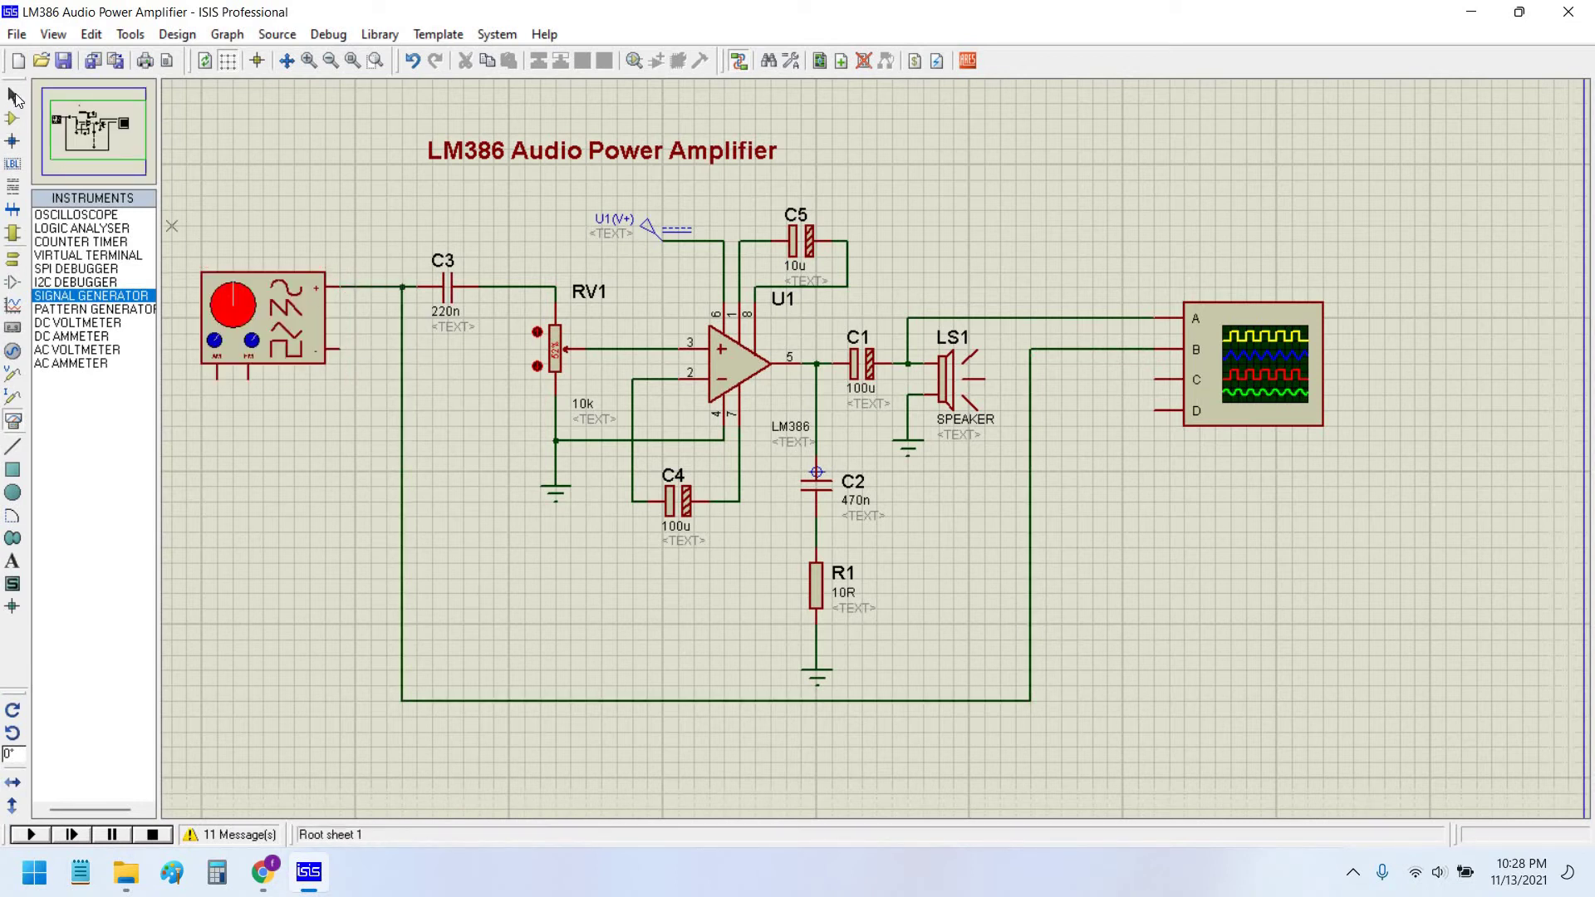
Ground the generator's lower pin and check the generator's properties.
{"action": "left_click", "coordinate": [14, 260]}
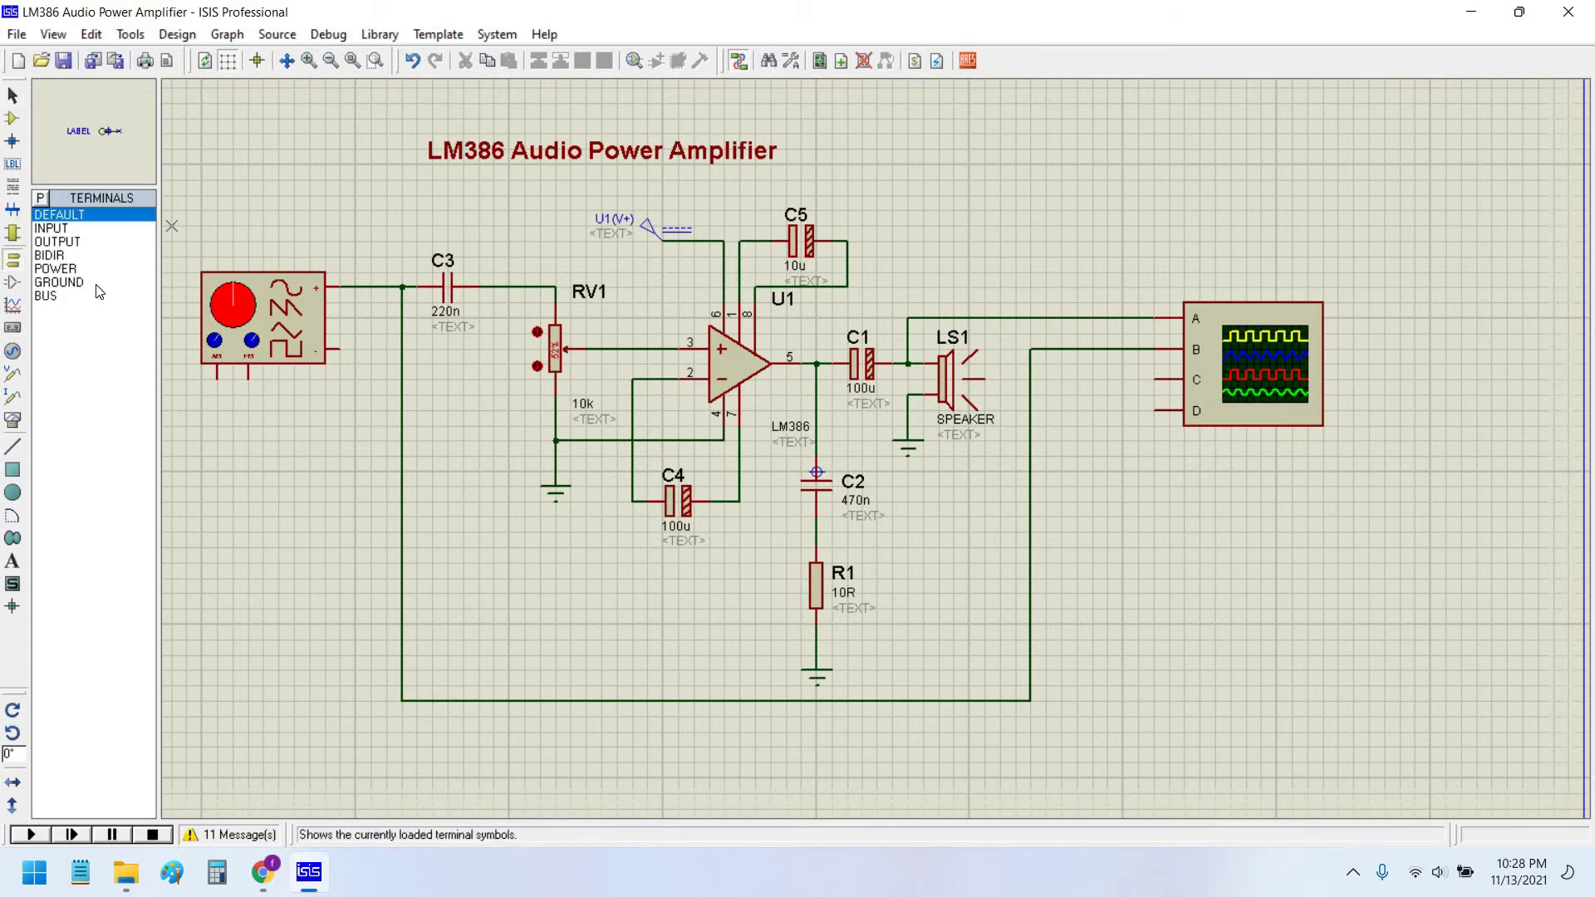
{"action": "left_click", "coordinate": [59, 282]}
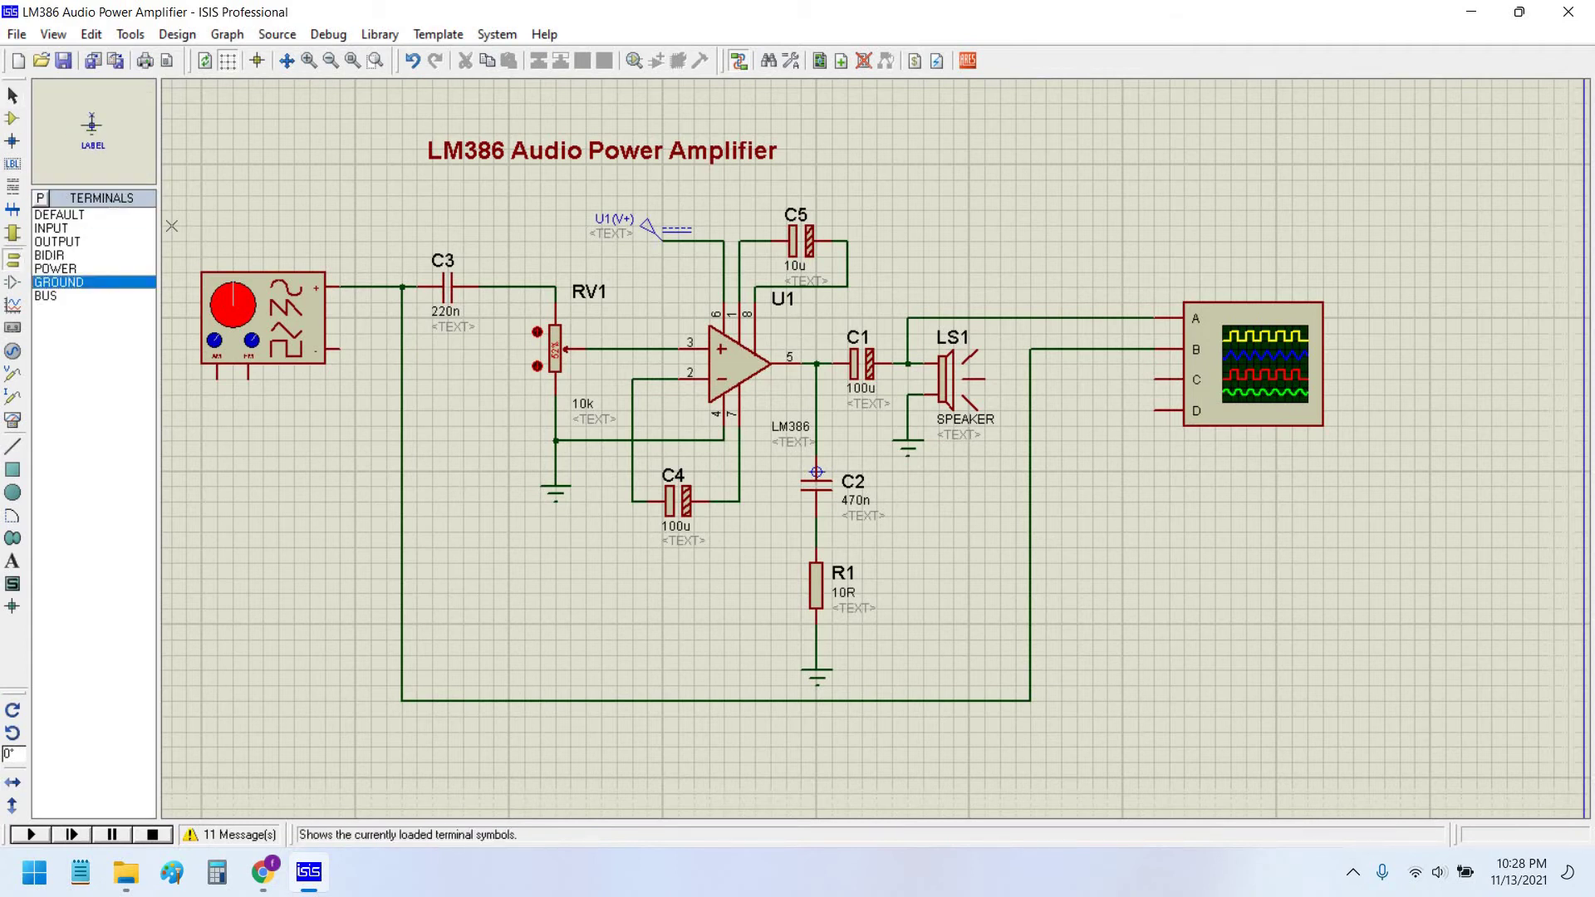
{"action": "left_click", "coordinate": [356, 372]}
{"action": "double_click", "coordinate": [283, 317]}
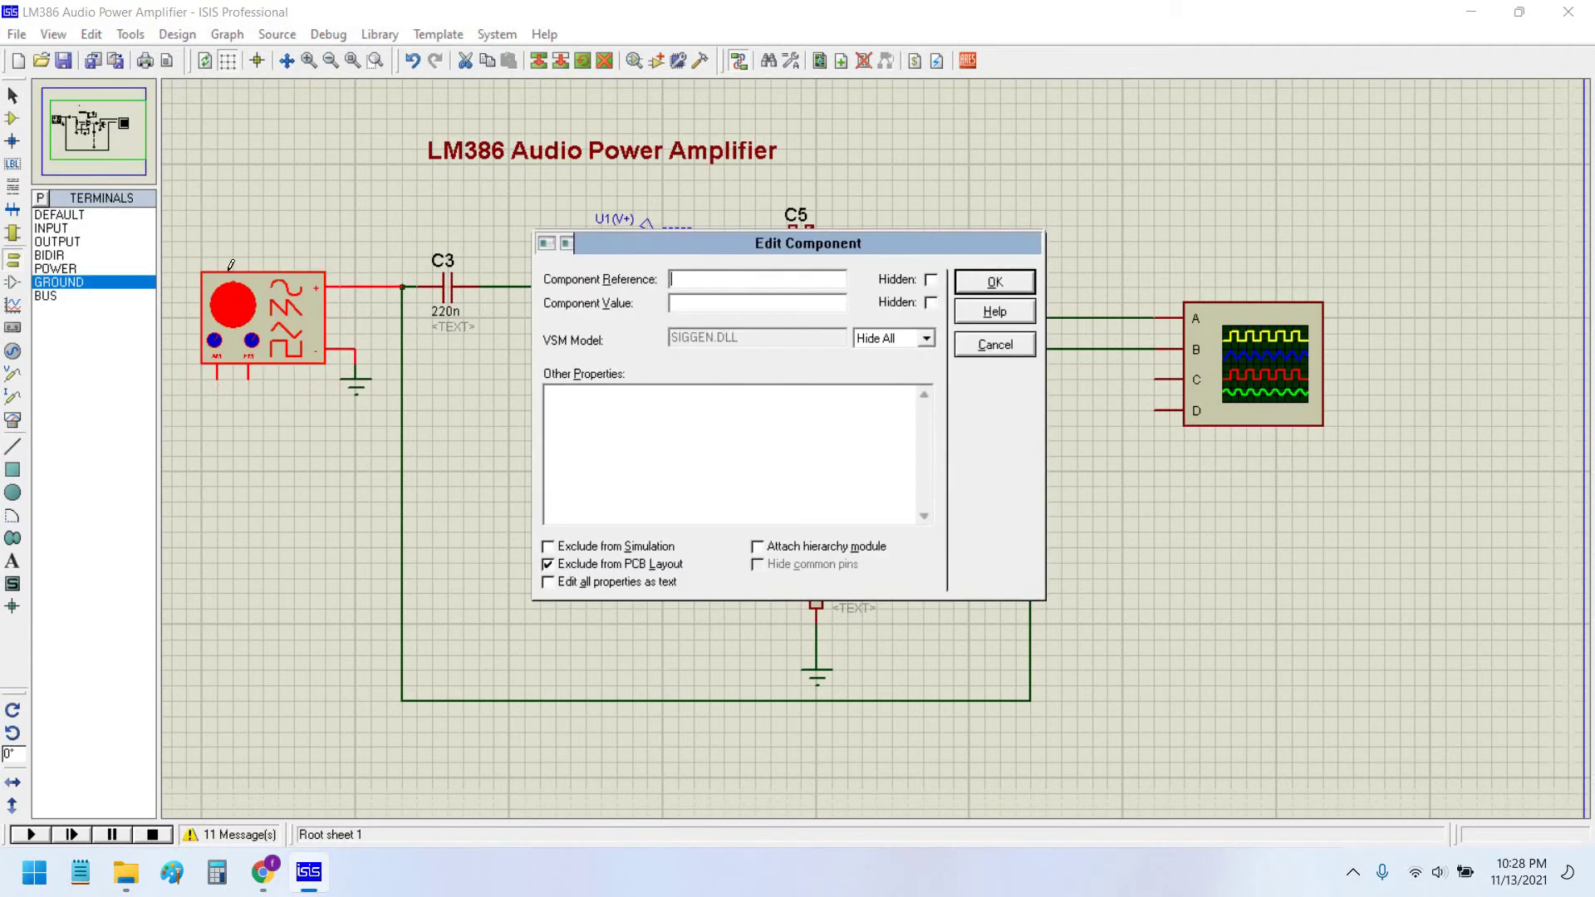
{"action": "key", "text": "Escape"}
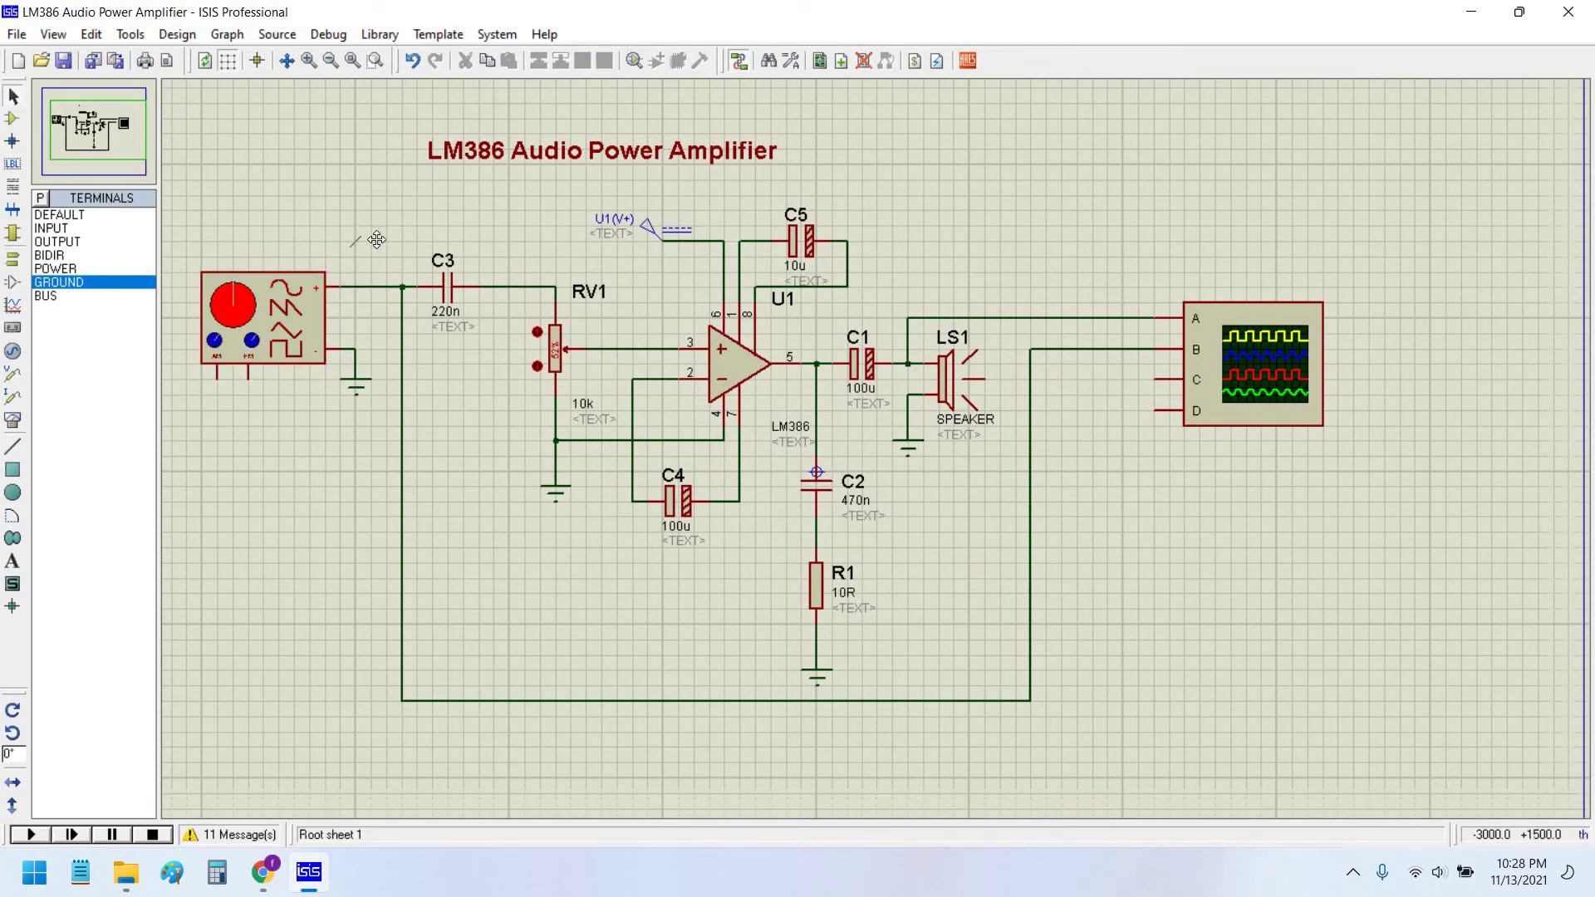
{"action": "left_click_drag", "start_coordinate": [359, 240], "coordinate": [382, 253]}
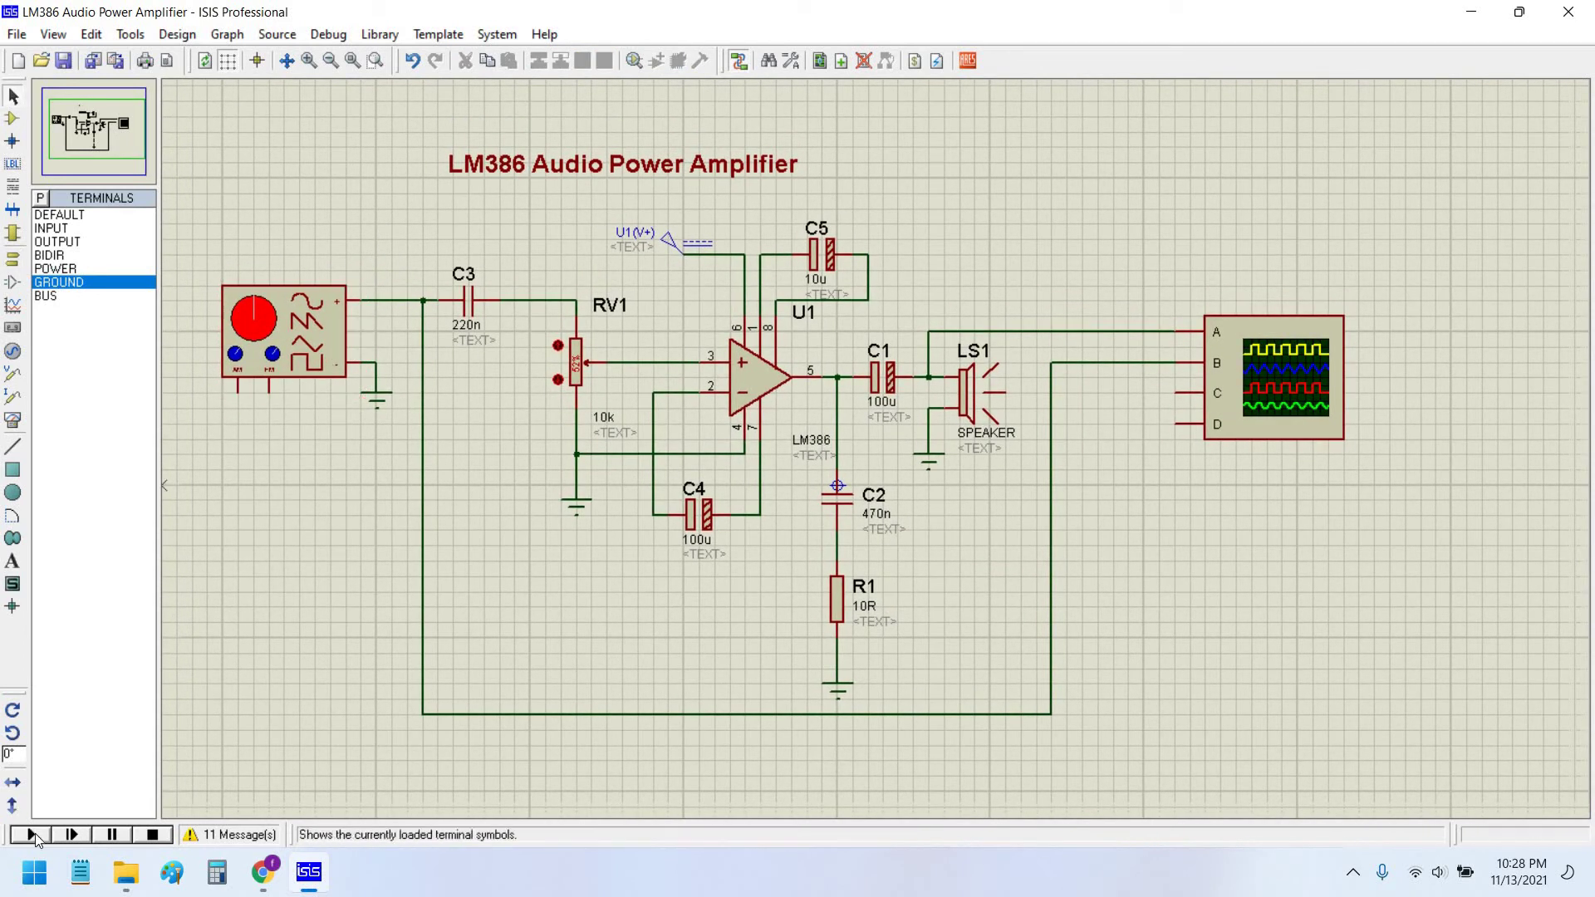
Start the simulation and arrange the oscilloscope and VSM Signal Generator panels.
{"action": "left_click", "coordinate": [33, 835]}
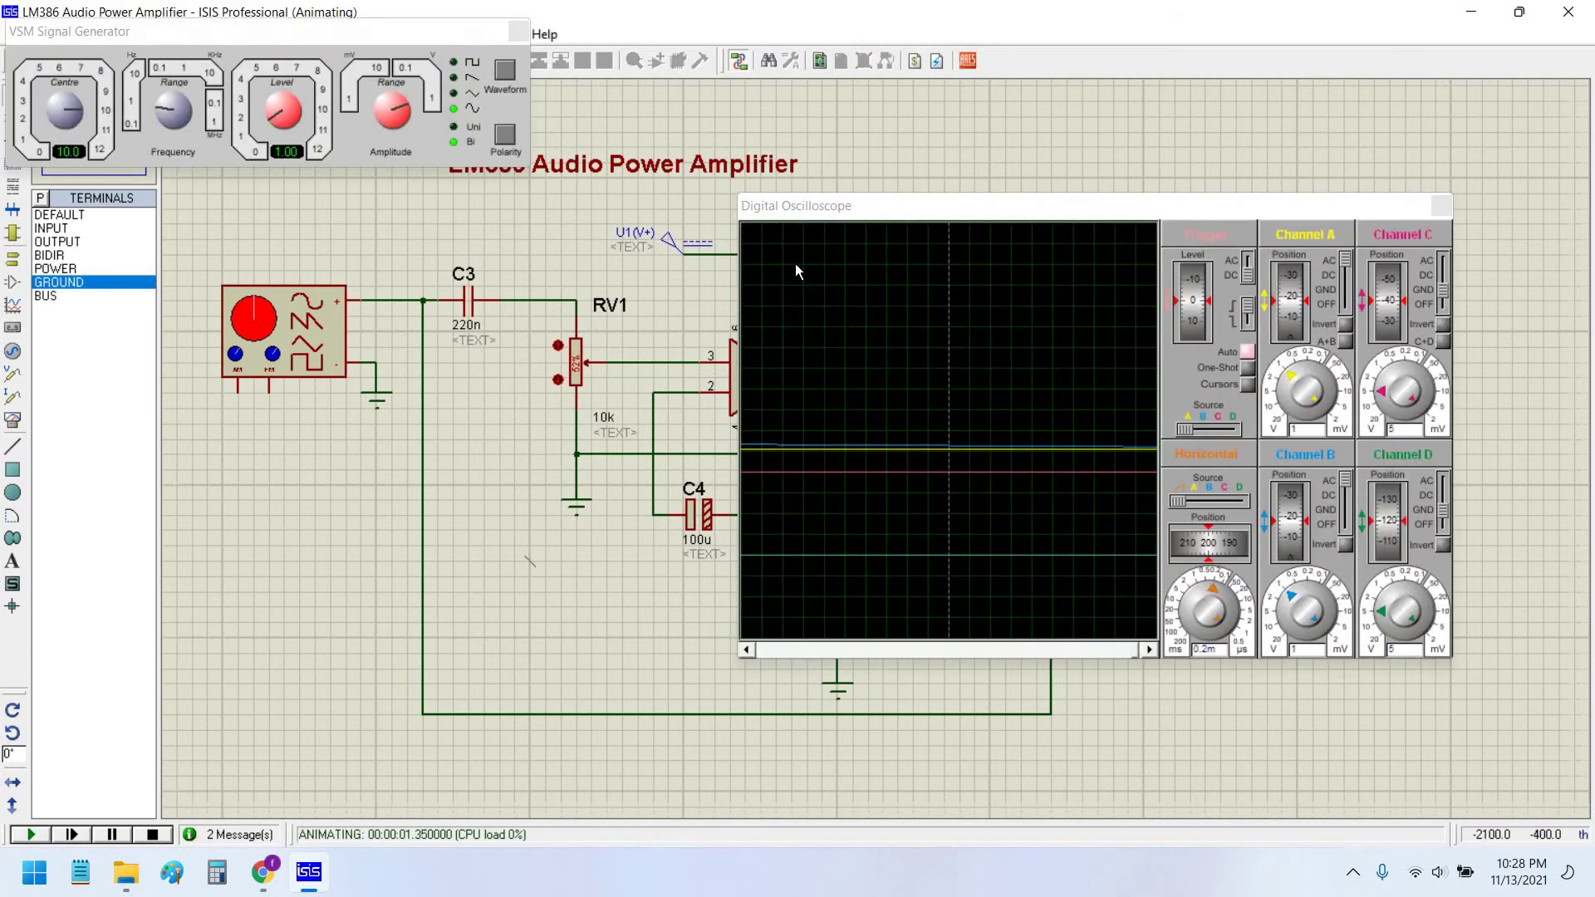
{"action": "left_click_drag", "start_coordinate": [894, 212], "coordinate": [829, 263]}
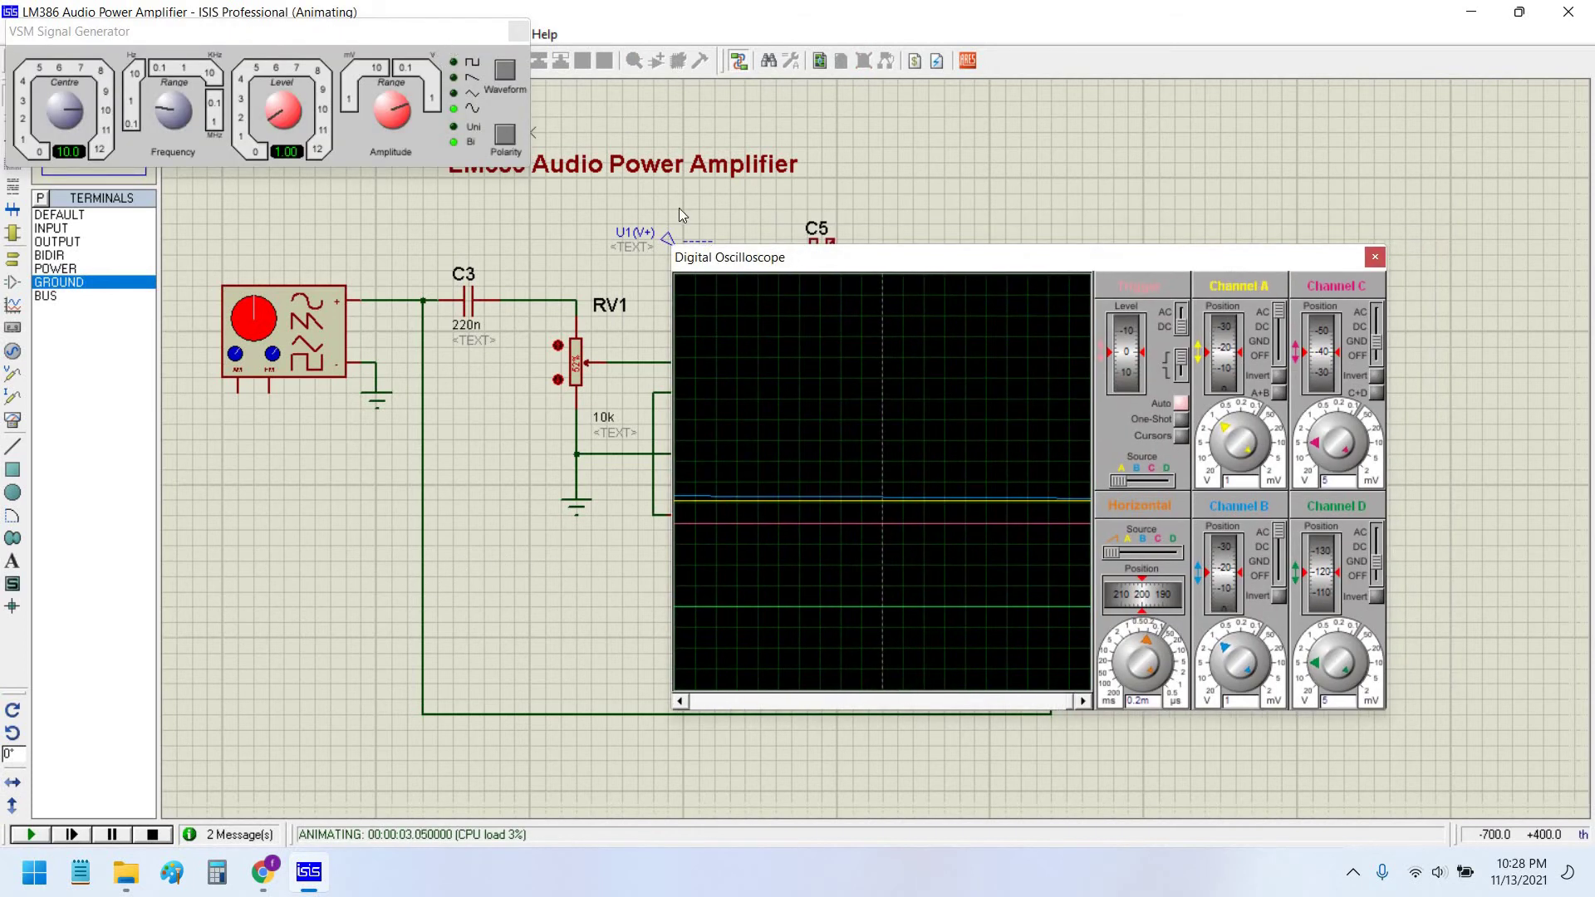
{"action": "mouse_move", "coordinate": [684, 221]}
{"action": "left_mouse_down"}
{"action": "mouse_move", "coordinate": [620, 469]}
{"action": "mouse_move", "coordinate": [636, 462]}
{"action": "left_mouse_up"}
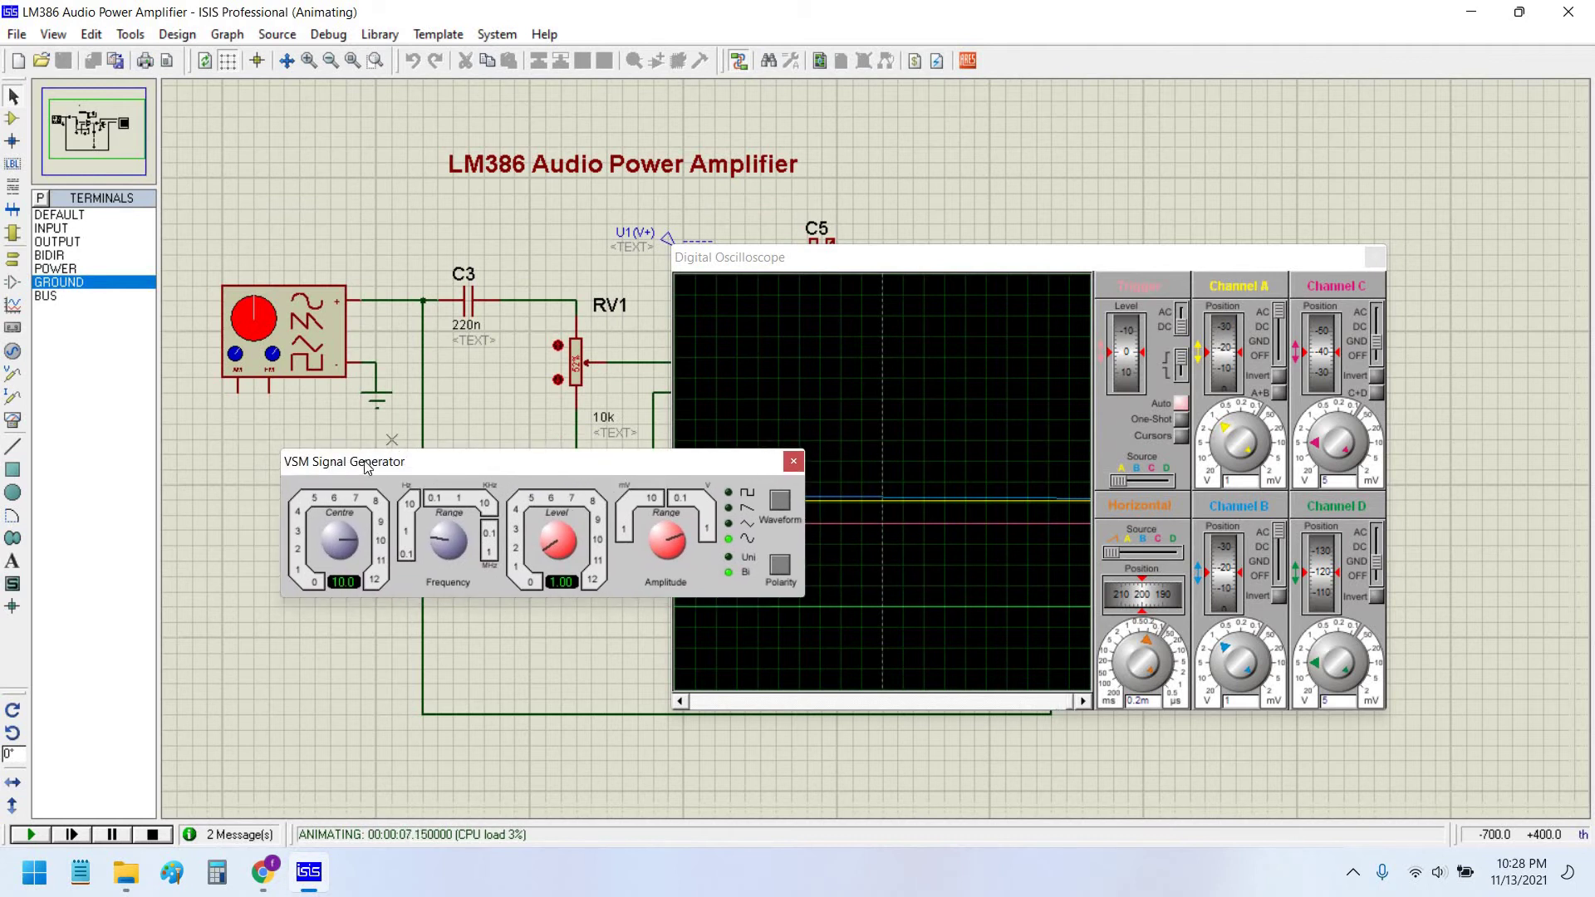
{"action": "left_click_drag", "start_coordinate": [363, 468], "coordinate": [339, 456]}
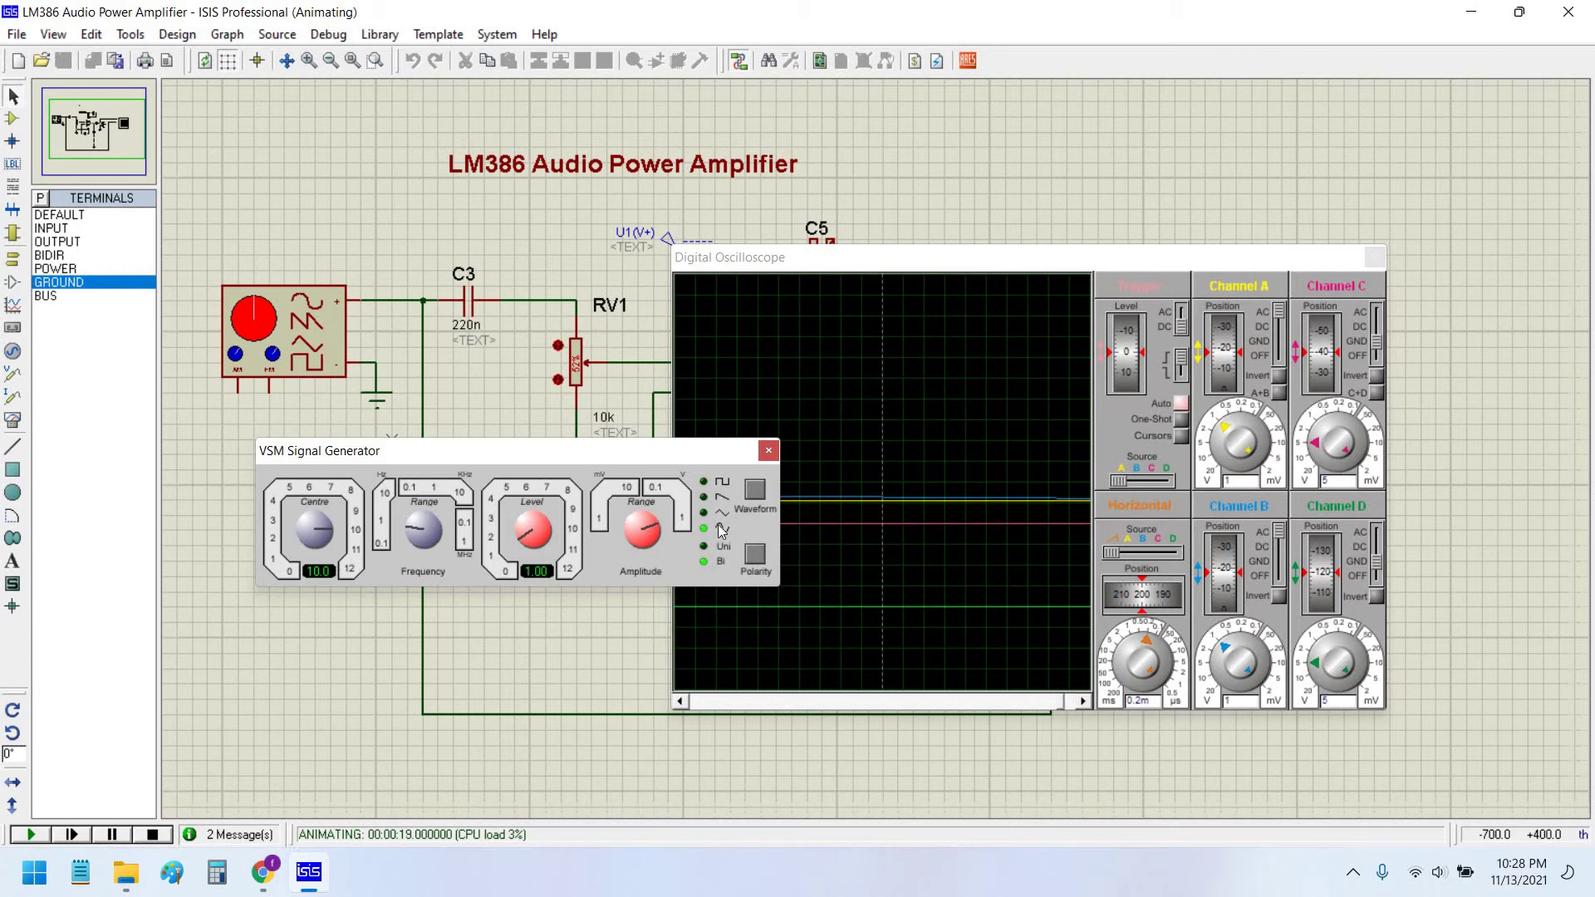
Cycle the generator waveform through triangle, sawtooth and square, then back to sine.
{"action": "left_click", "coordinate": [755, 491]}
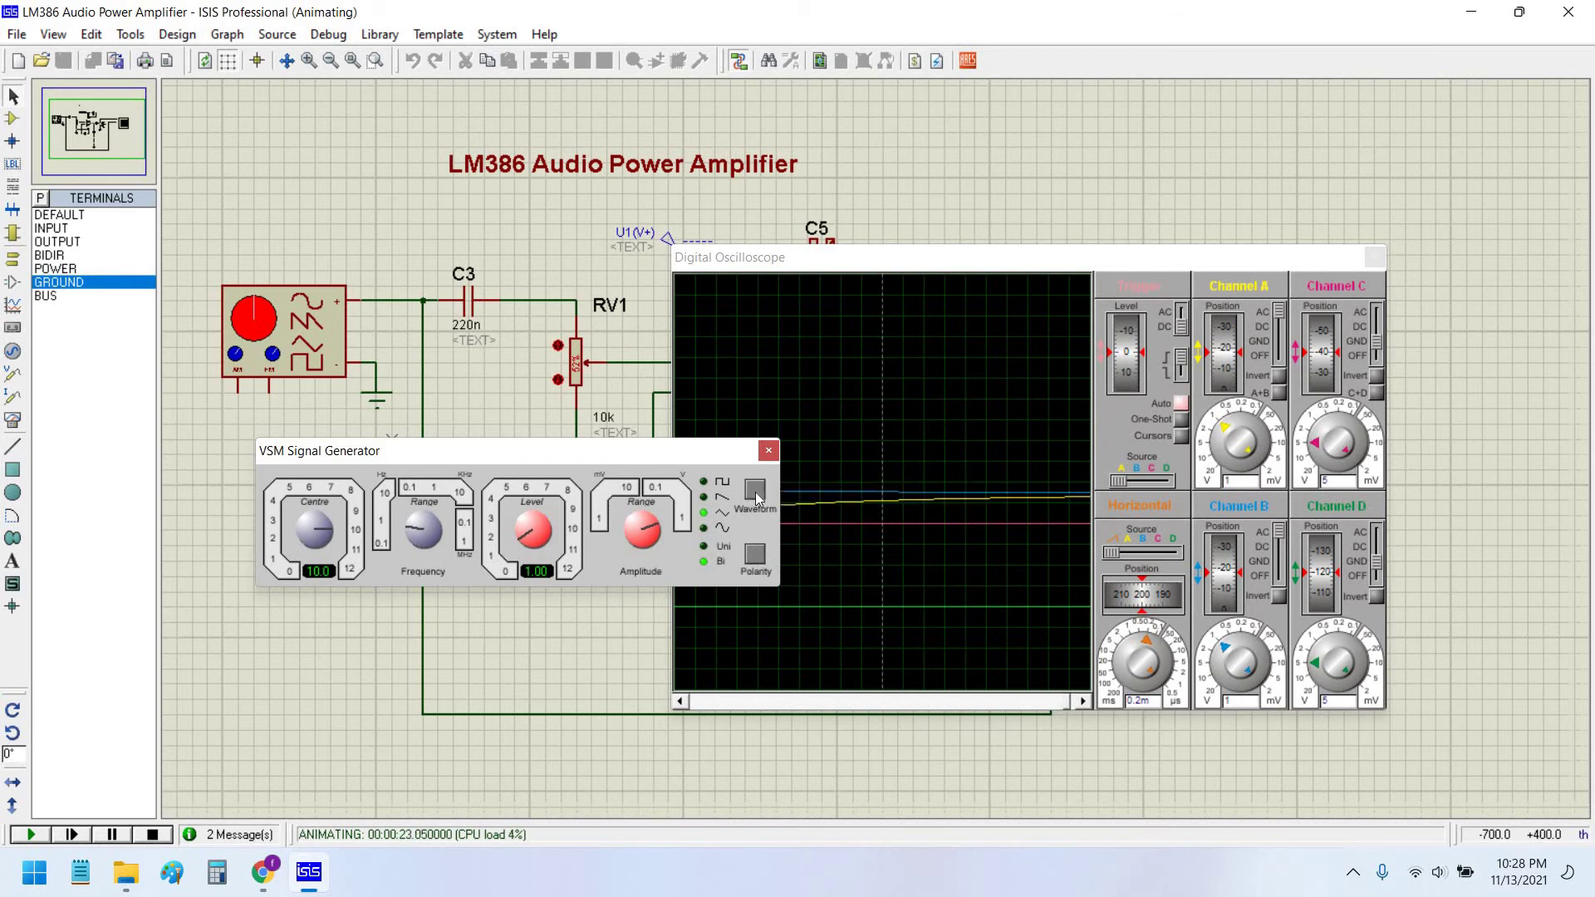
{"action": "left_click", "coordinate": [755, 491]}
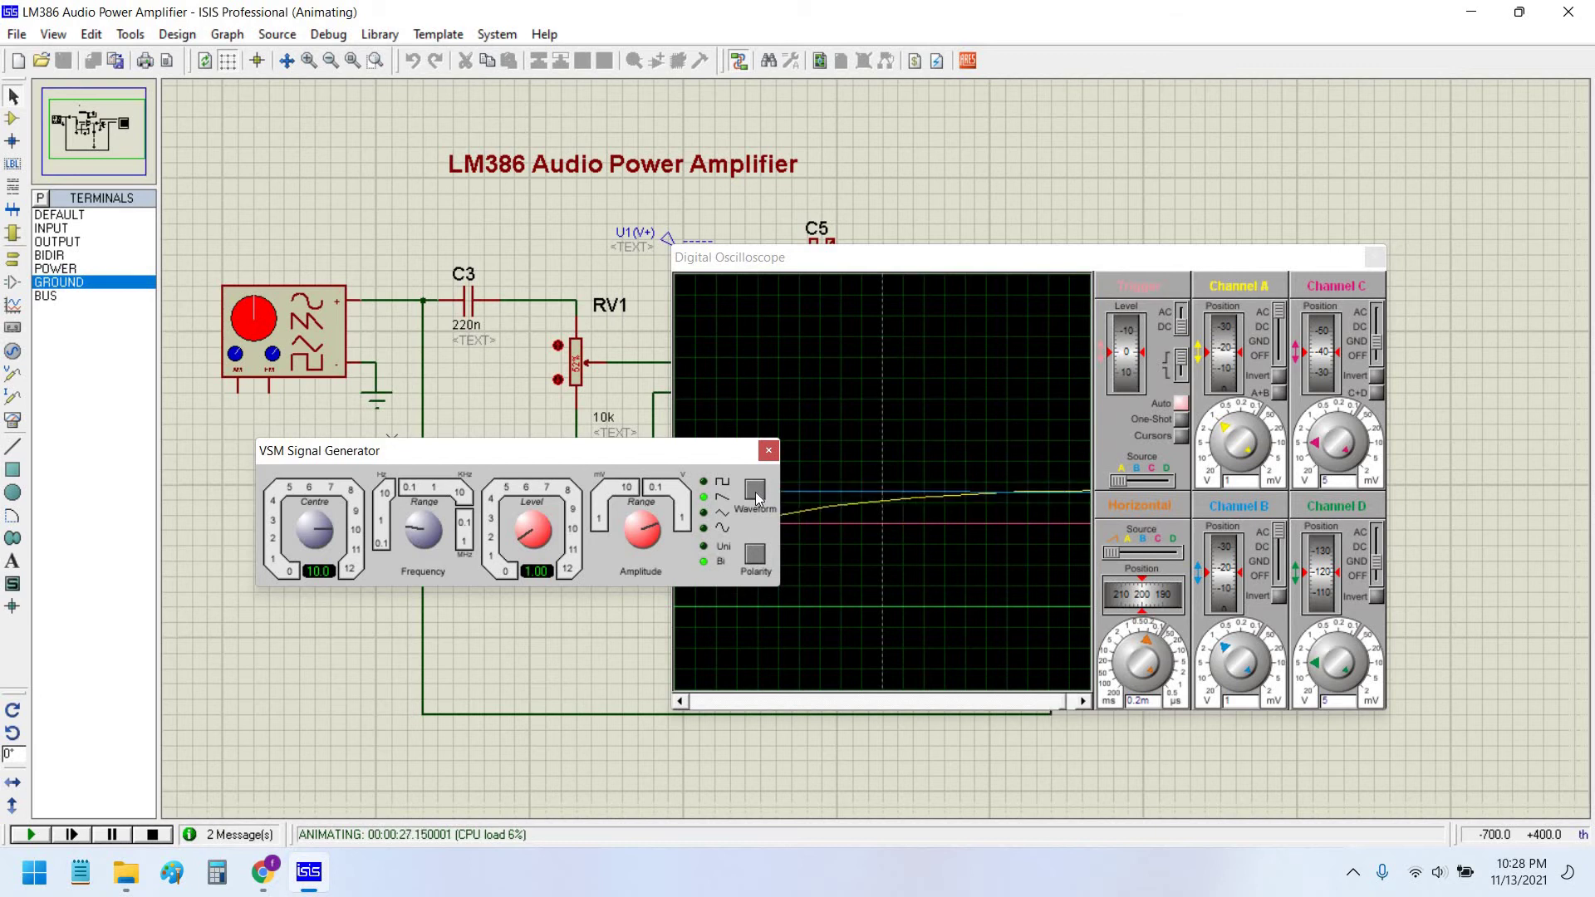
{"action": "left_click", "coordinate": [756, 488]}
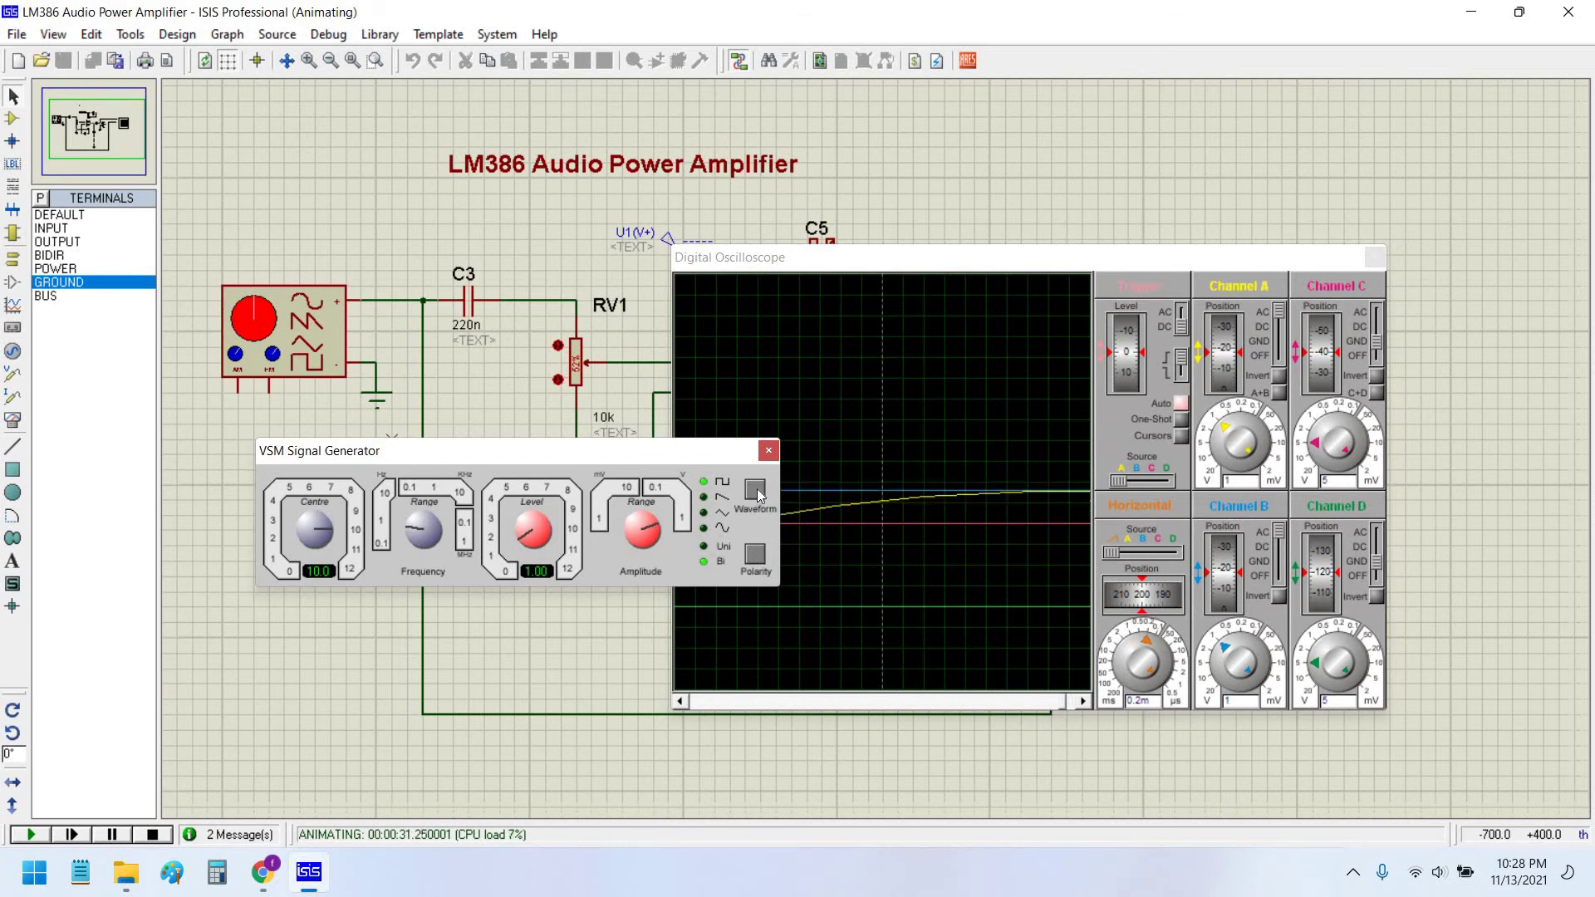
{"action": "left_click", "coordinate": [757, 490]}
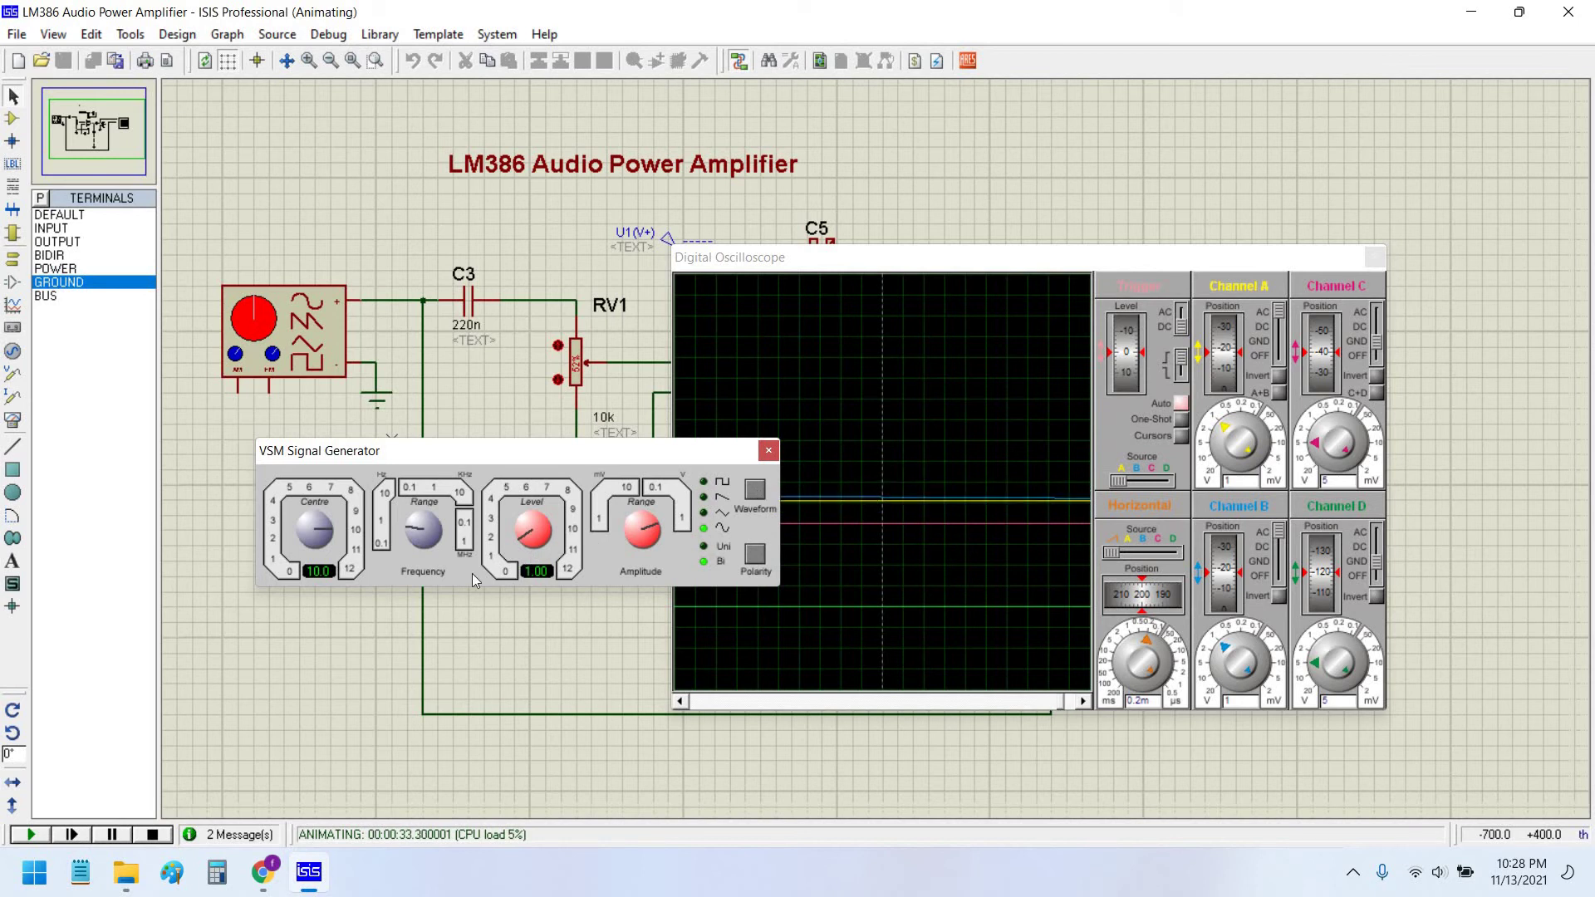
Raise the output level through 2.10, 4.10 and 5.90, stepping the frequency range up.
{"action": "left_click", "coordinate": [644, 533]}
{"action": "left_click", "coordinate": [661, 532]}
{"action": "left_click_drag", "start_coordinate": [528, 546], "coordinate": [530, 531]}
{"action": "left_click", "coordinate": [424, 532]}
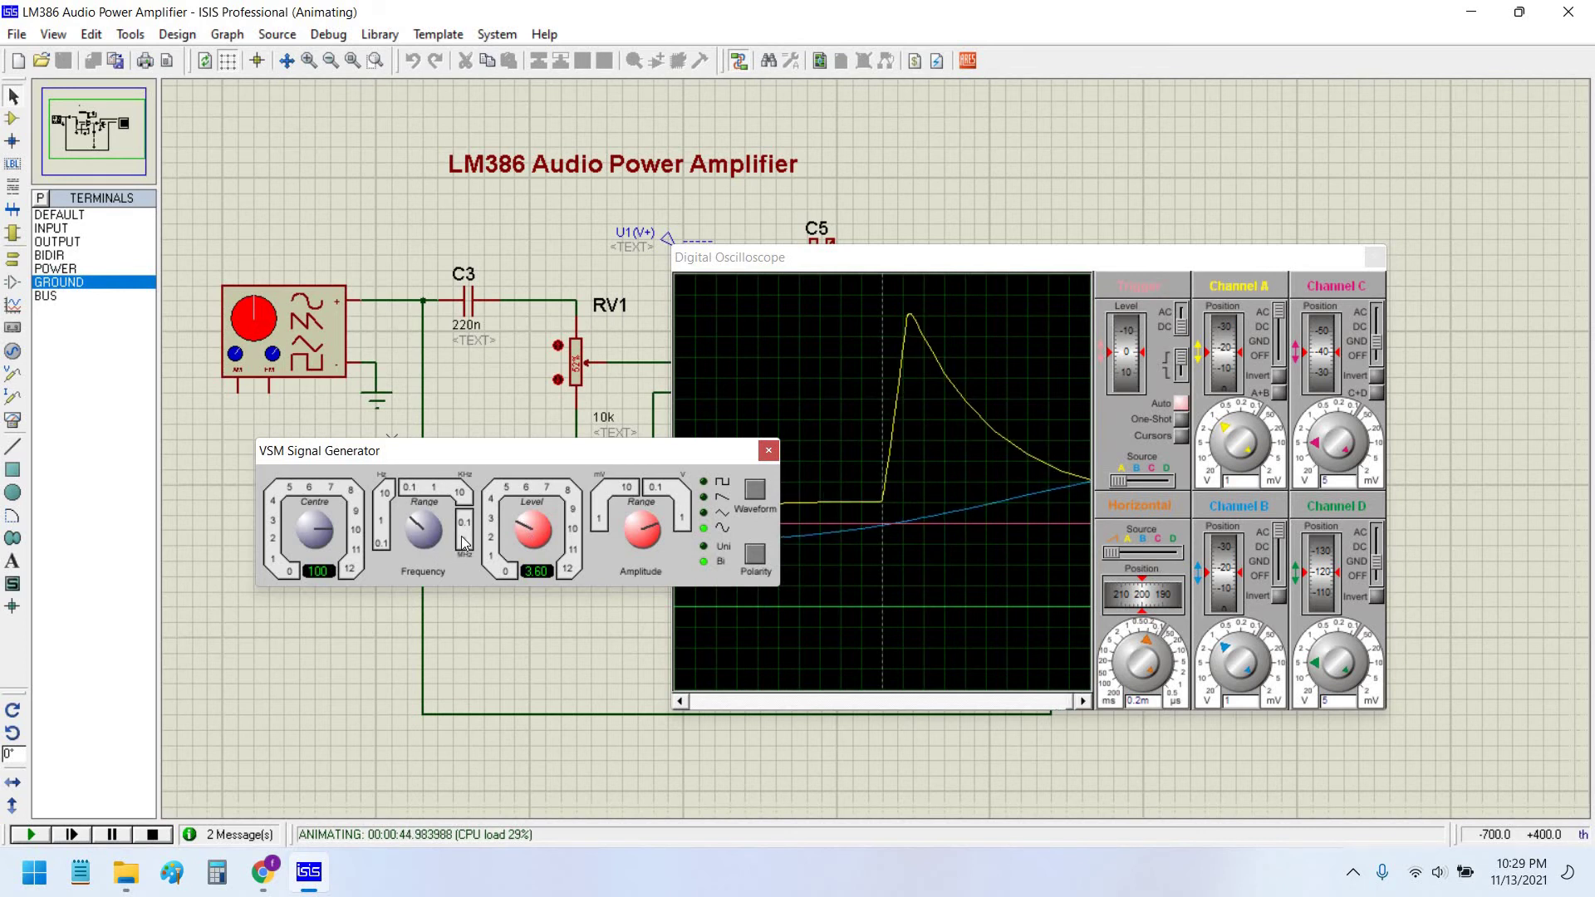
{"action": "left_click", "coordinate": [525, 528]}
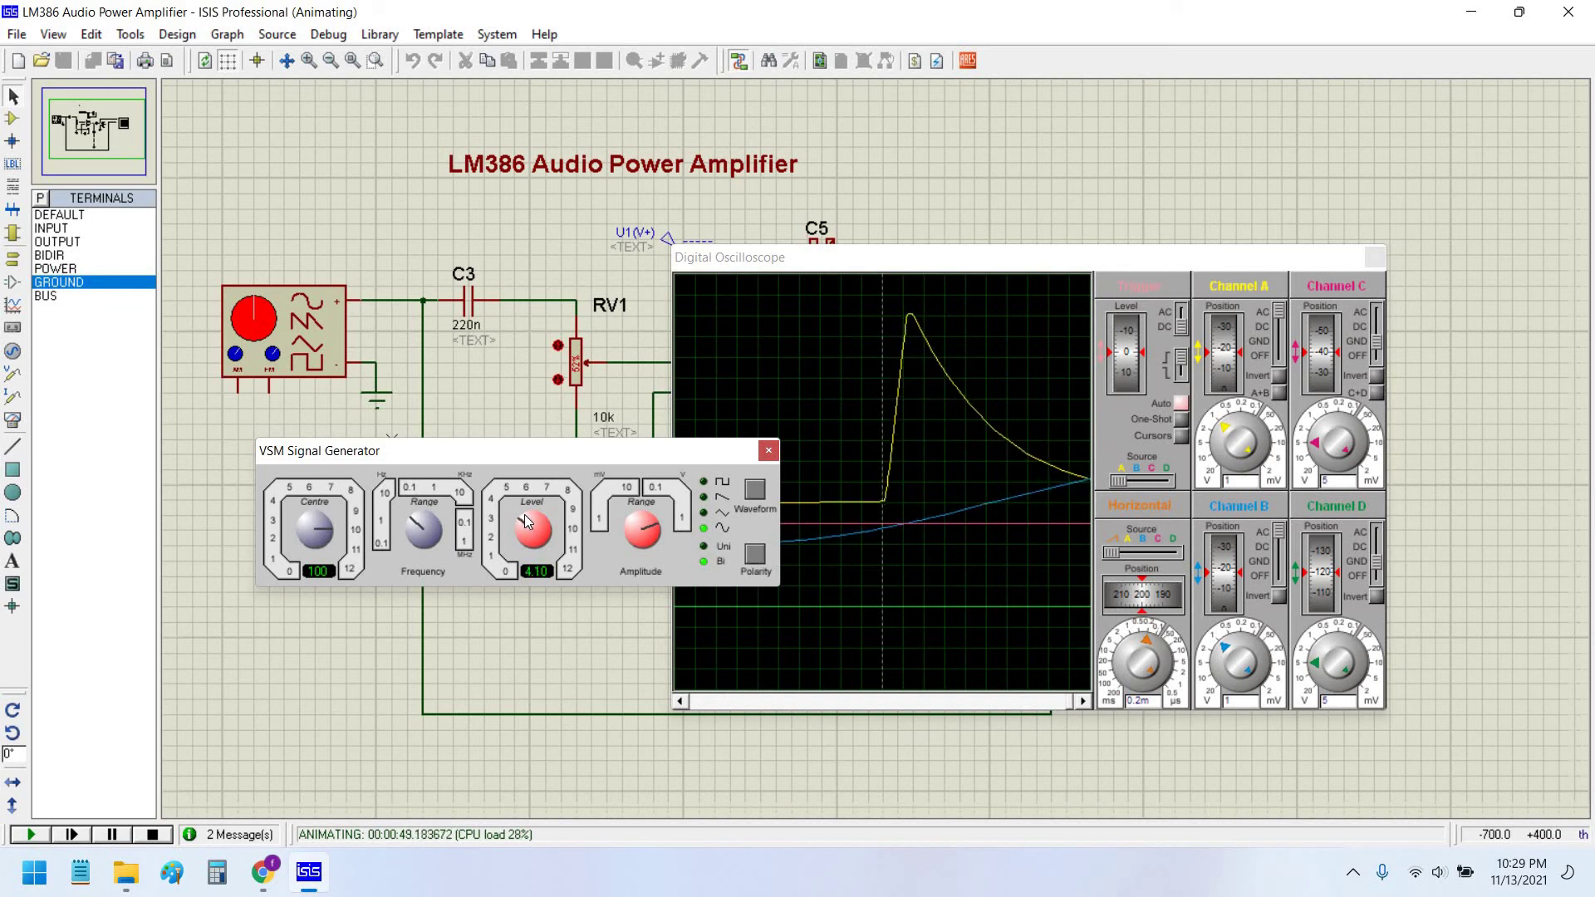
{"action": "left_click", "coordinate": [525, 521]}
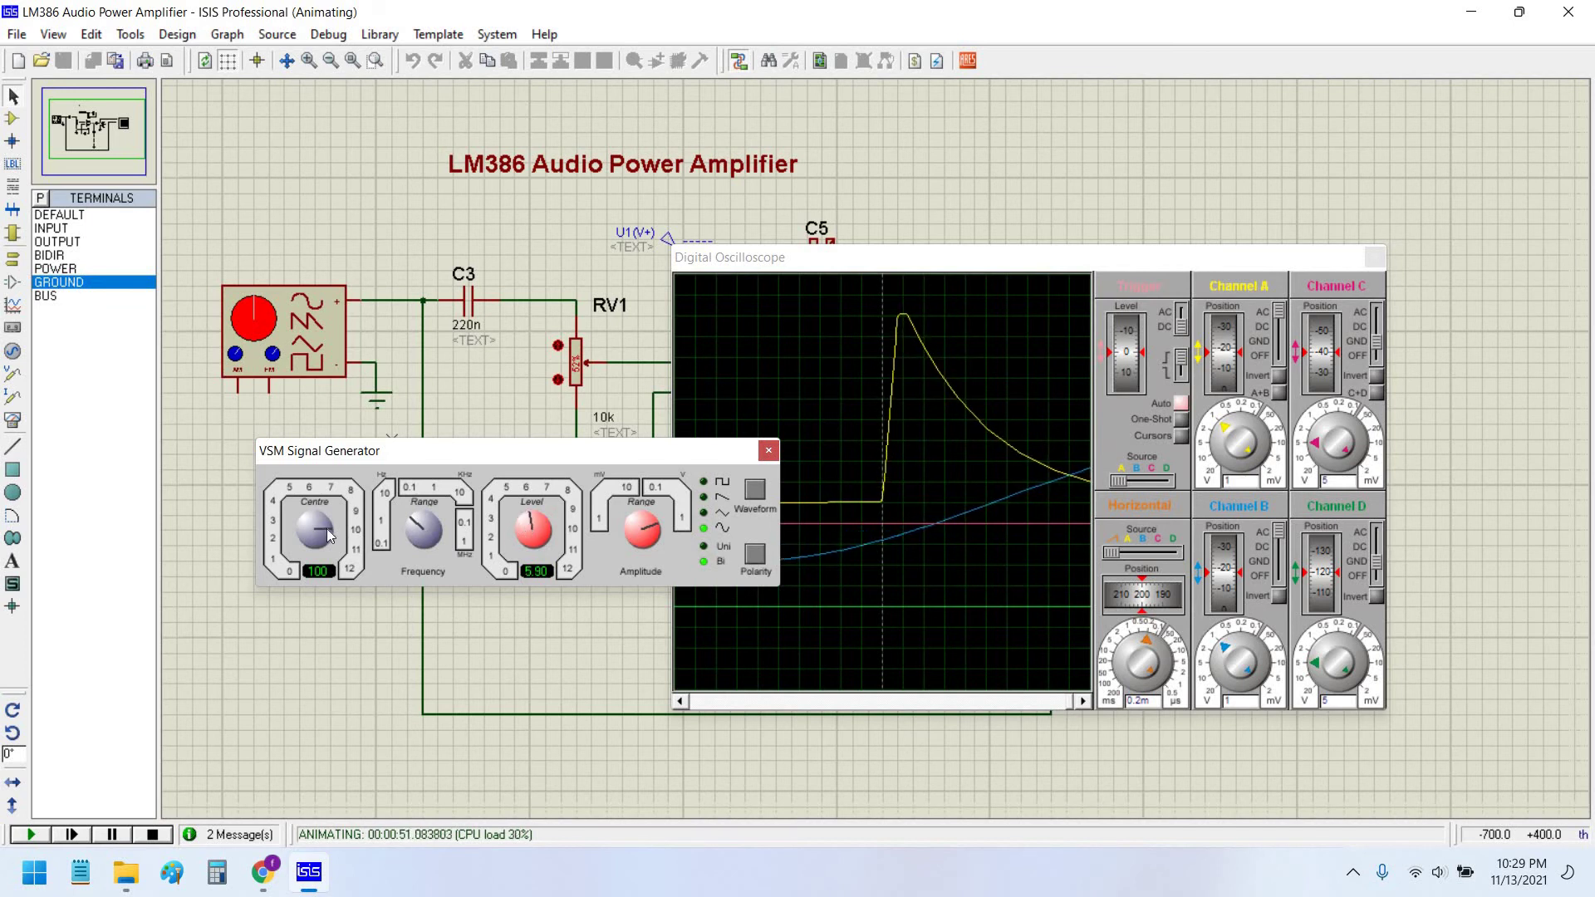
Lower the centre frequency, raise it tenfold to 950, then stop the simulation.
{"action": "left_click_drag", "start_coordinate": [332, 533], "coordinate": [322, 532]}
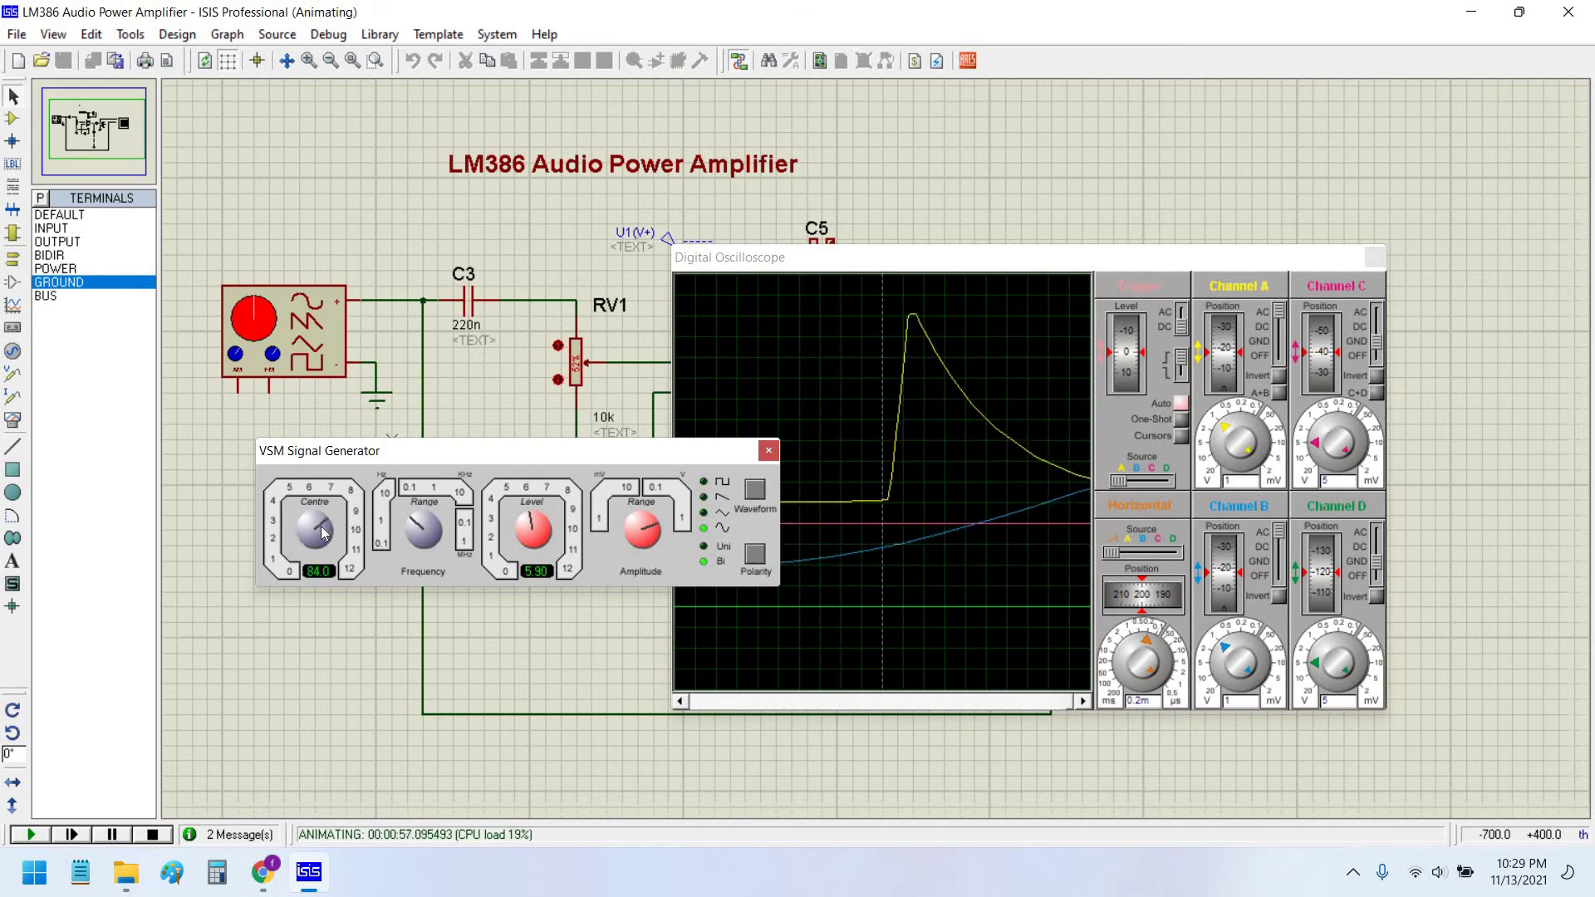
{"action": "left_click", "coordinate": [421, 523]}
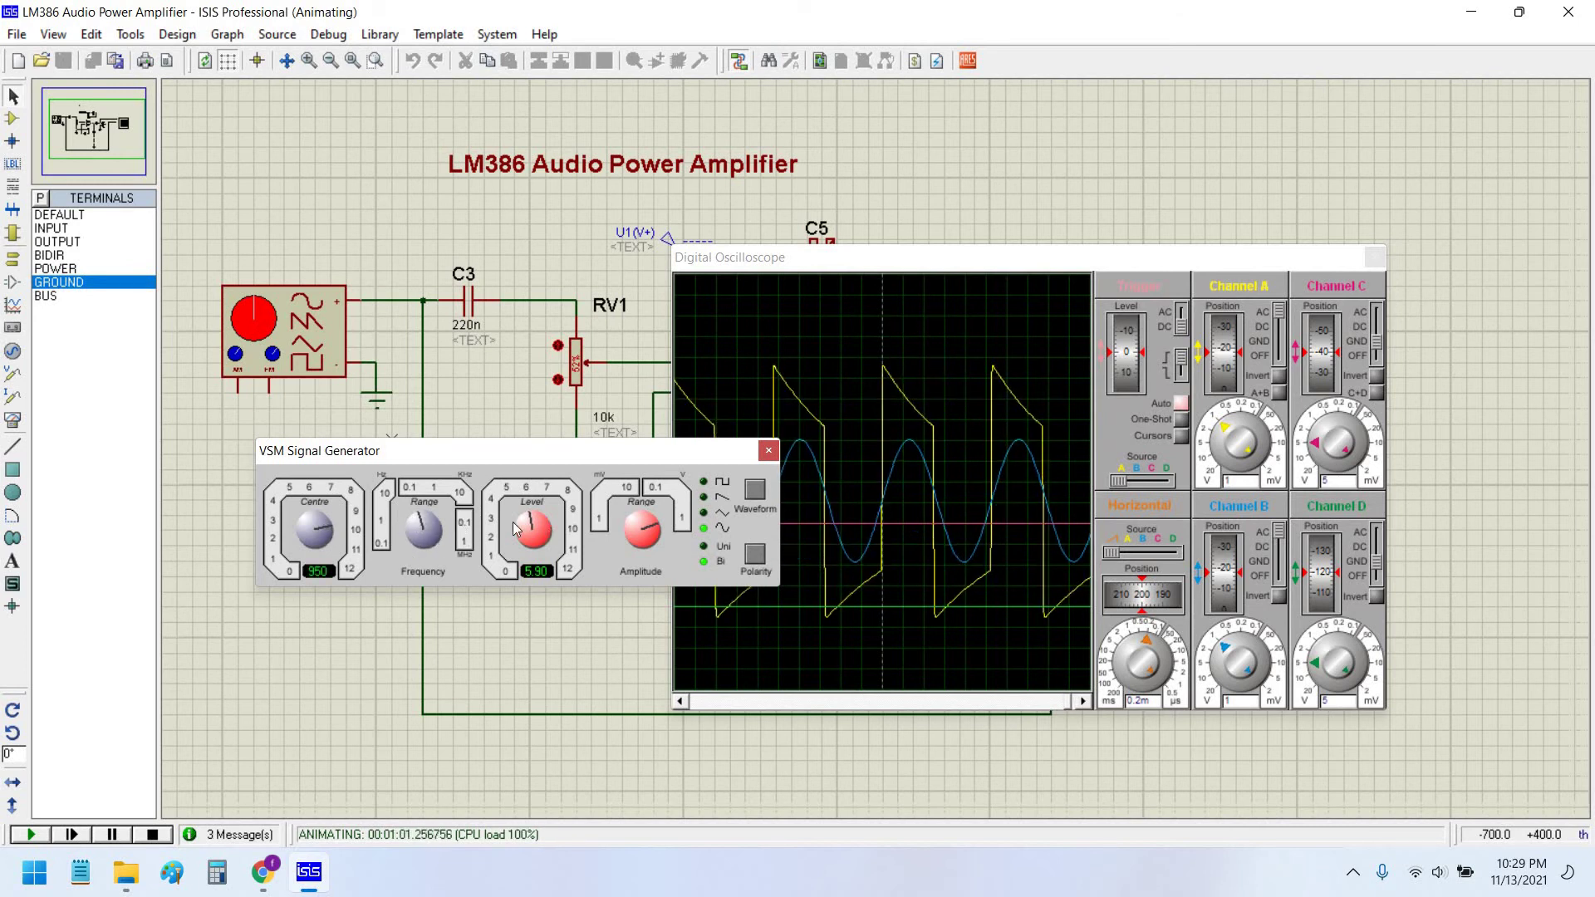
{"action": "scroll", "coordinate": [529, 524], "scroll_direction": "down", "scroll_amount": 3}
{"action": "scroll", "coordinate": [525, 526], "scroll_direction": "down", "scroll_amount": 3}
{"action": "scroll", "coordinate": [523, 531], "scroll_direction": "down", "scroll_amount": 4}
{"action": "scroll", "coordinate": [523, 533], "scroll_direction": "down", "scroll_amount": 4}
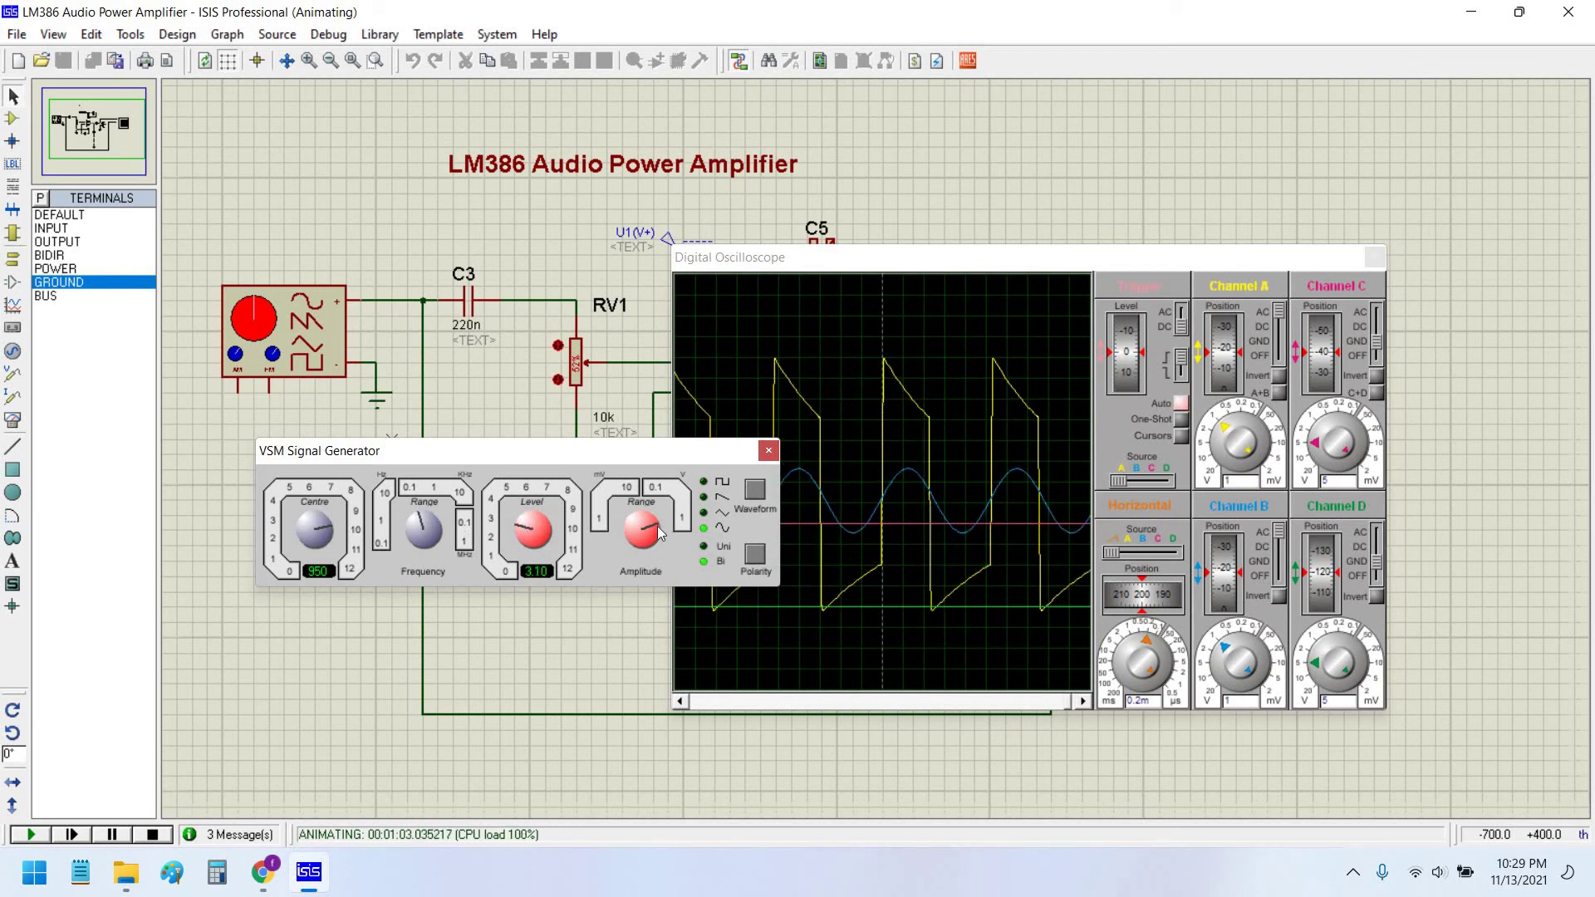
{"action": "scroll", "coordinate": [328, 526], "scroll_direction": "down", "scroll_amount": 6}
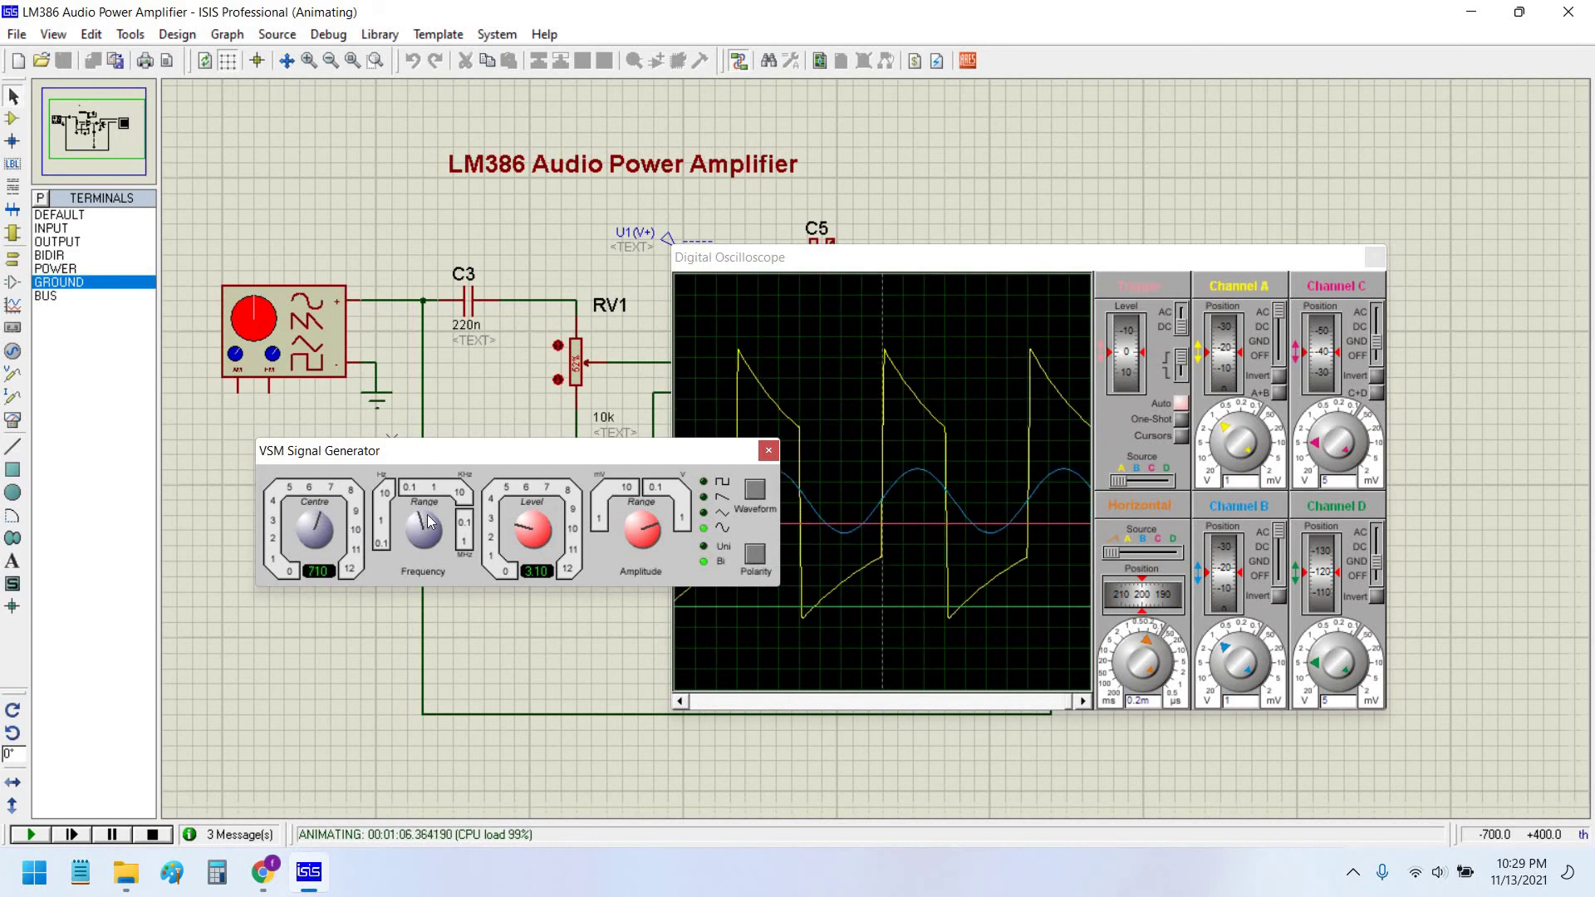
{"action": "scroll", "coordinate": [428, 528], "scroll_direction": "up", "scroll_amount": 1}
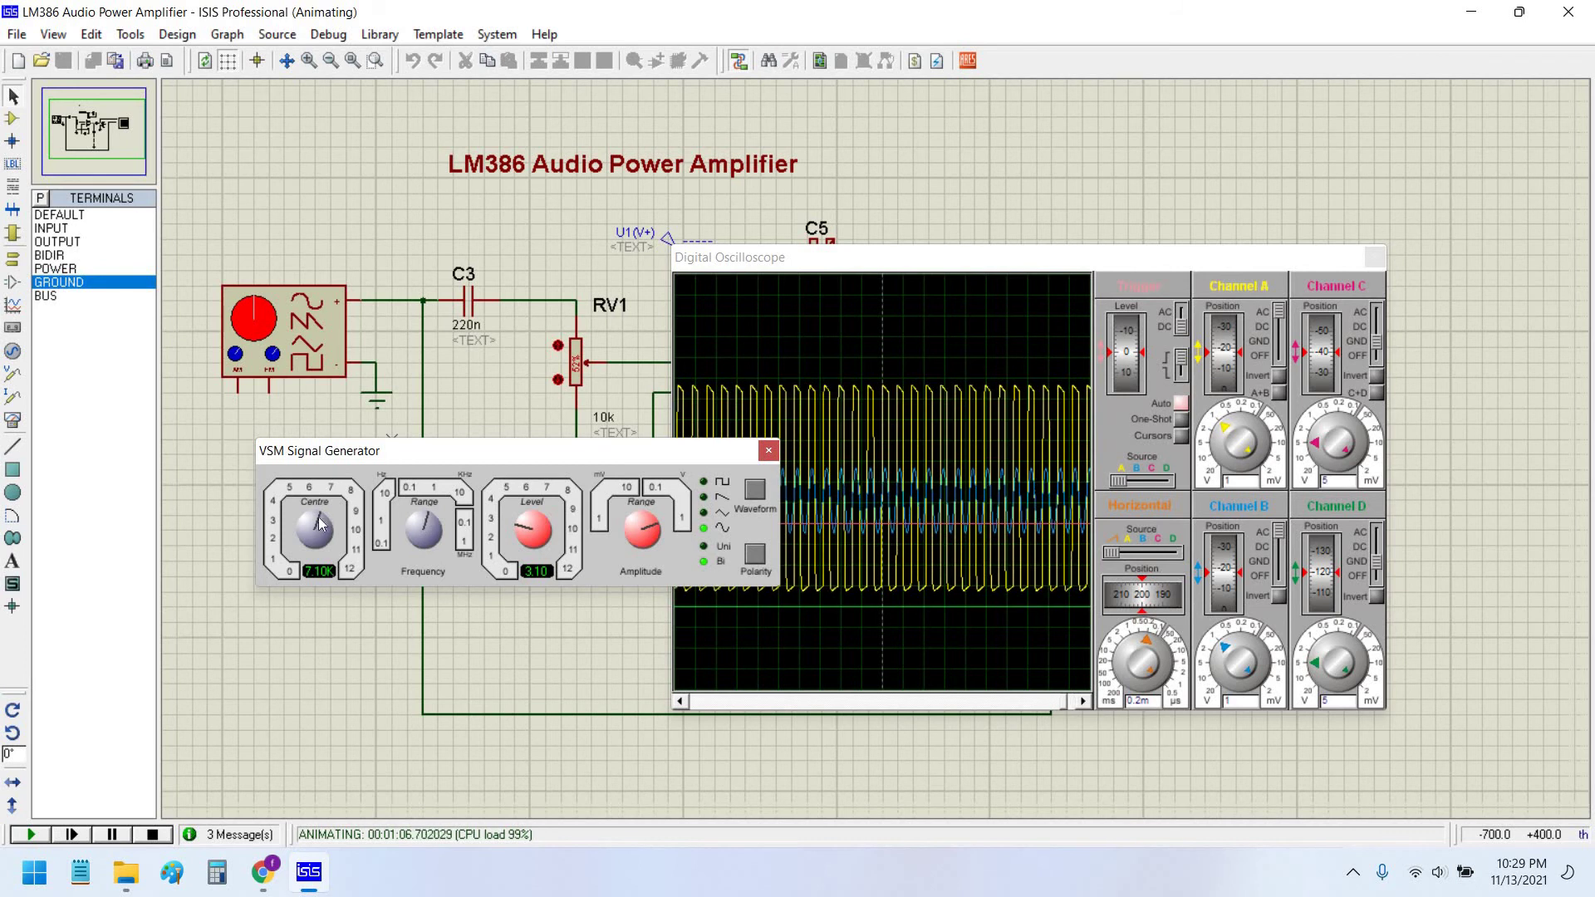
{"action": "scroll", "coordinate": [312, 524], "scroll_direction": "down", "scroll_amount": 4}
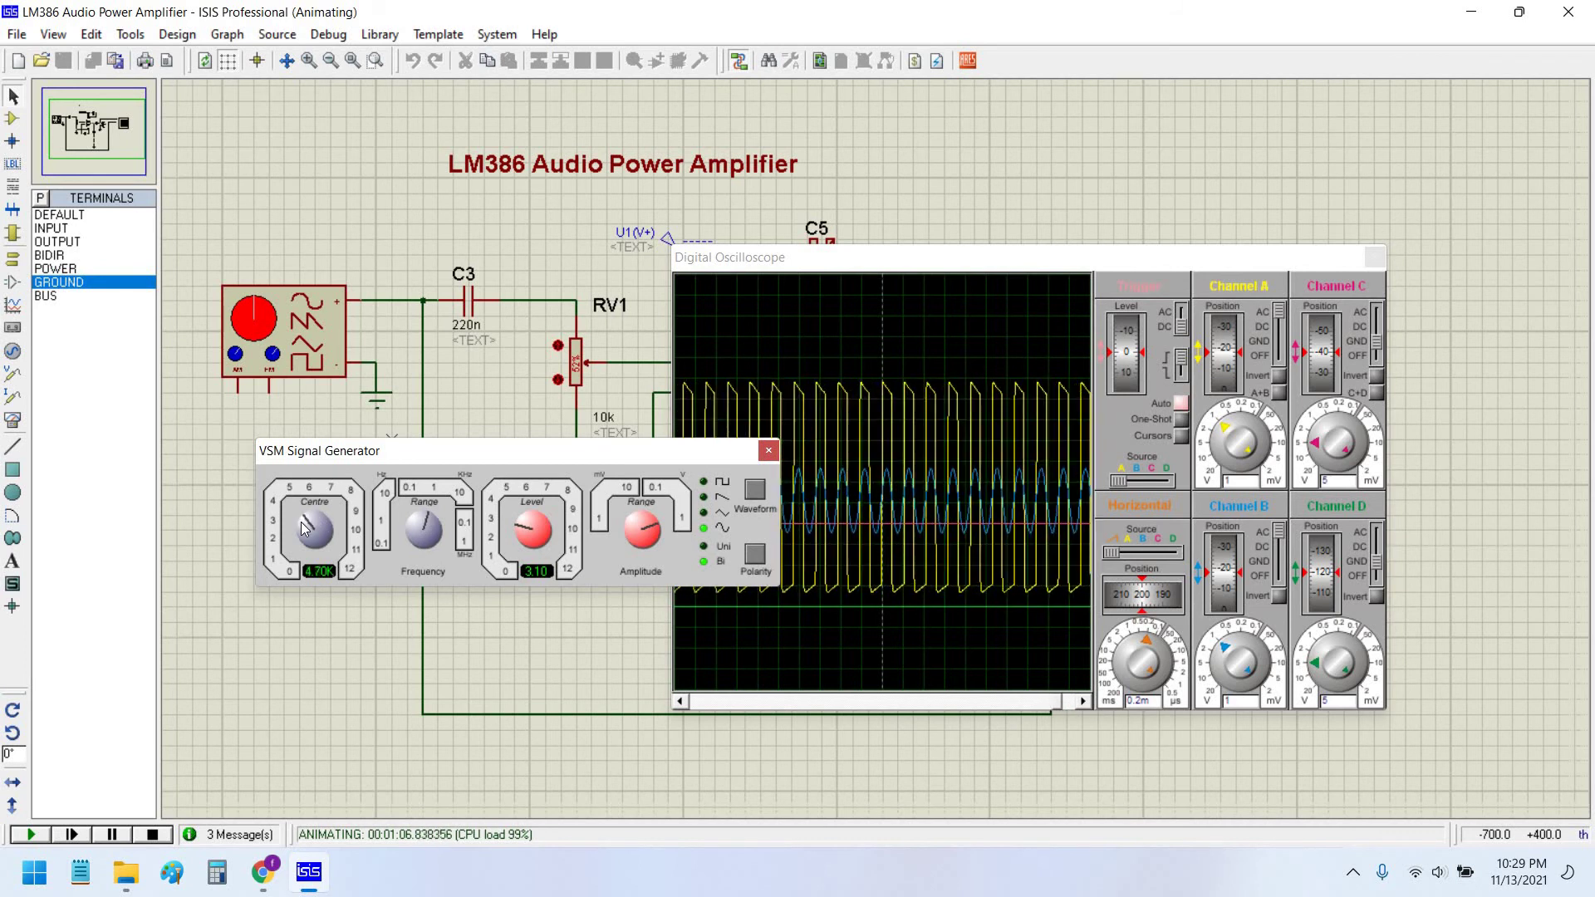
{"action": "scroll", "coordinate": [304, 530], "scroll_direction": "down", "scroll_amount": 7}
{"action": "scroll", "coordinate": [304, 540], "scroll_direction": "down", "scroll_amount": 3}
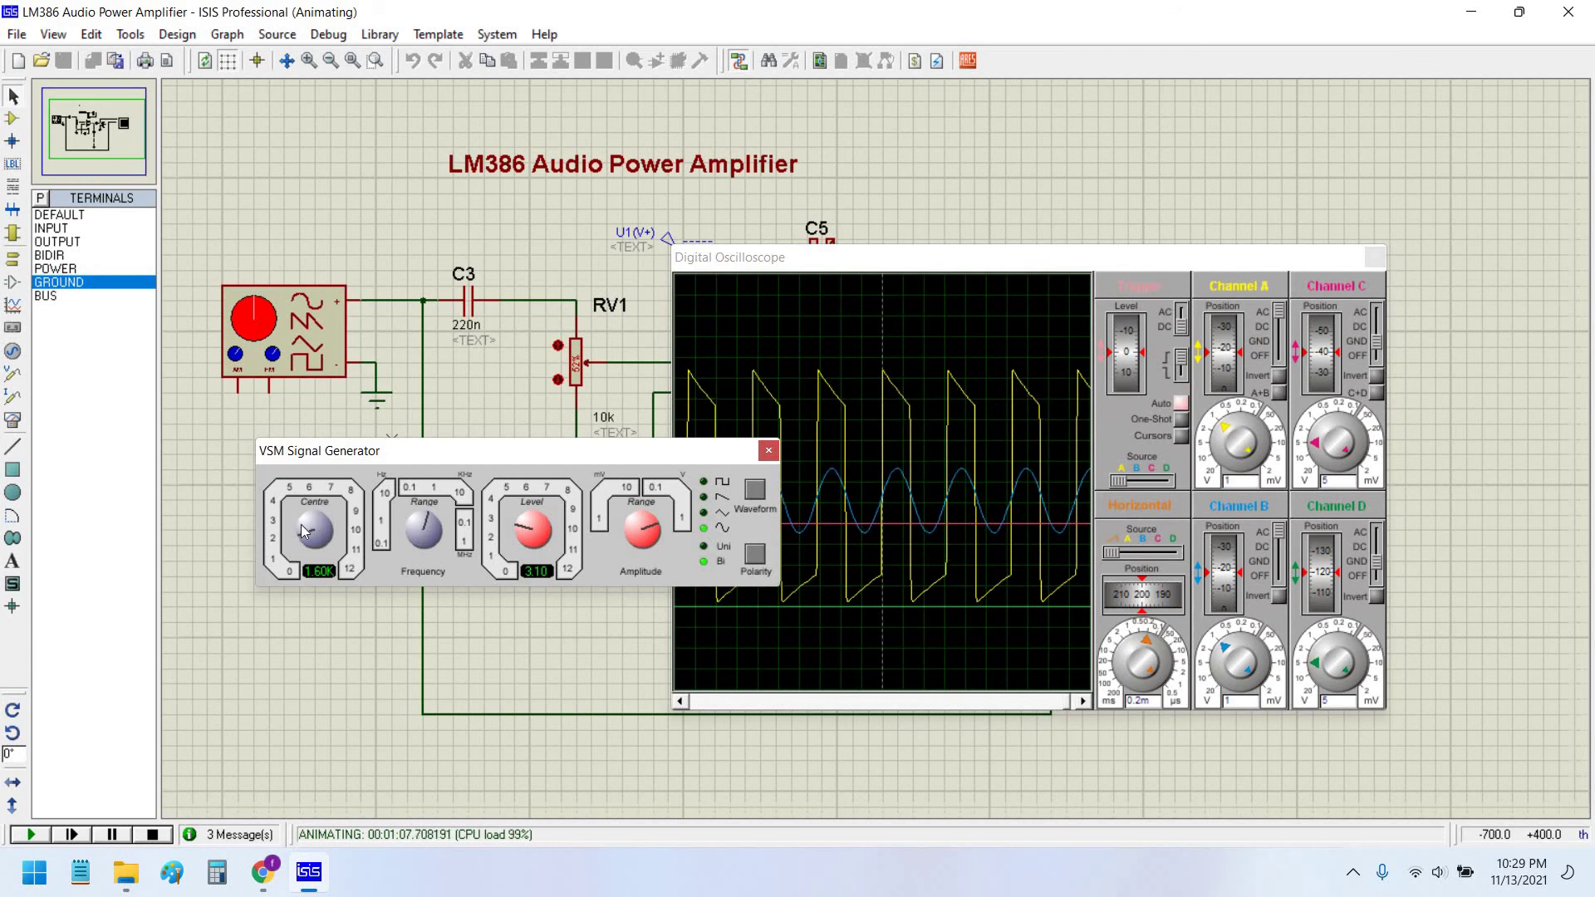
{"action": "scroll", "coordinate": [306, 529], "scroll_direction": "up", "scroll_amount": 8}
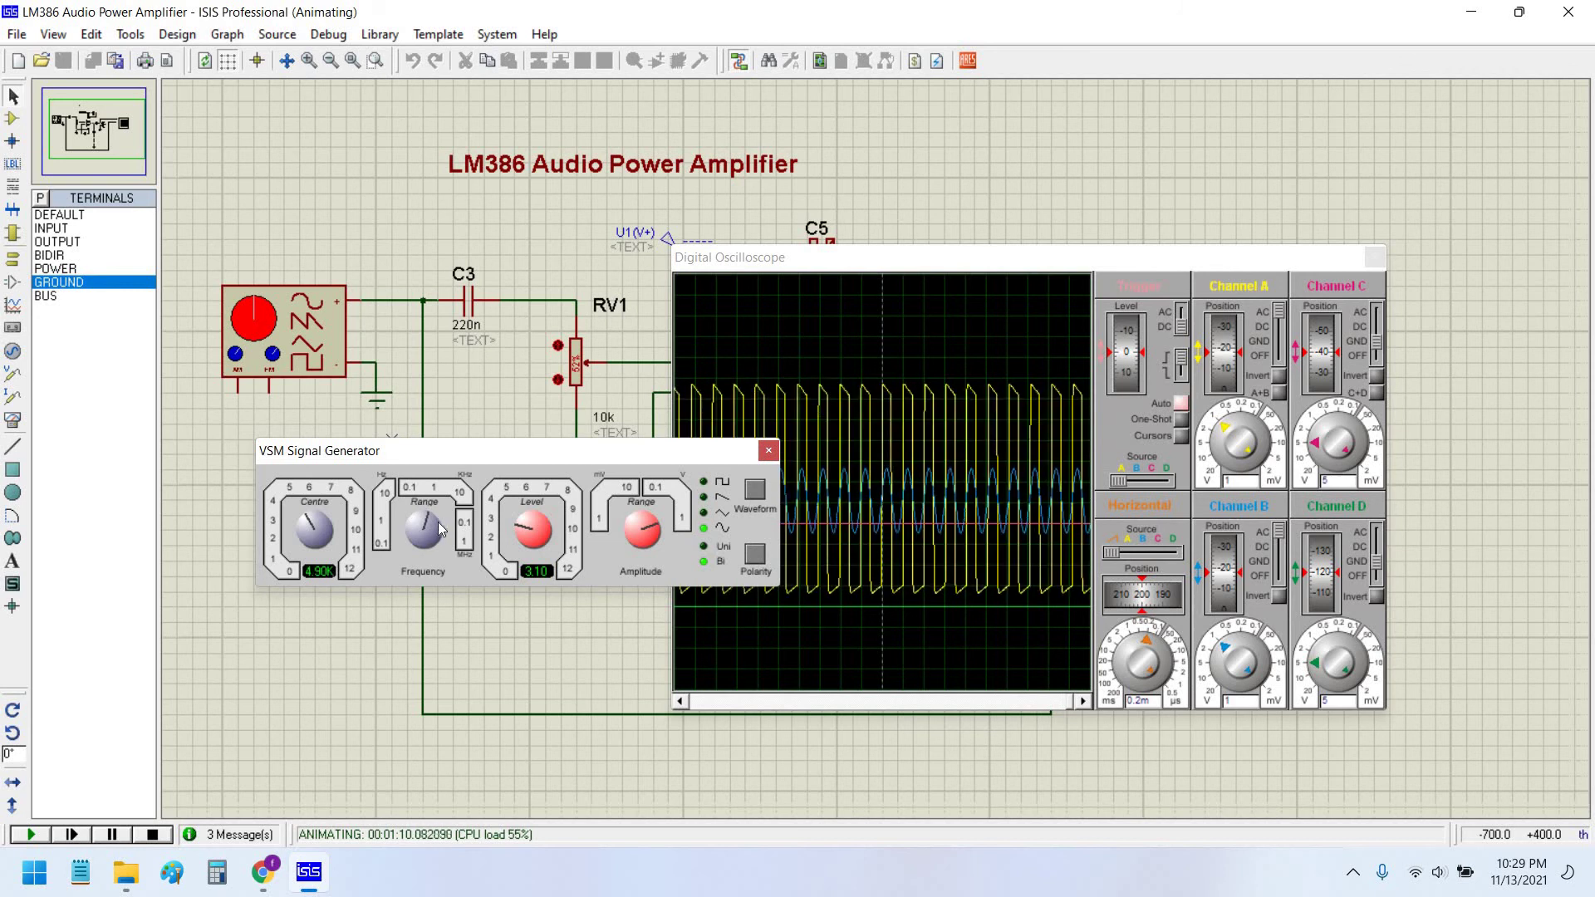
{"action": "scroll", "coordinate": [437, 524], "scroll_direction": "up", "scroll_amount": 2}
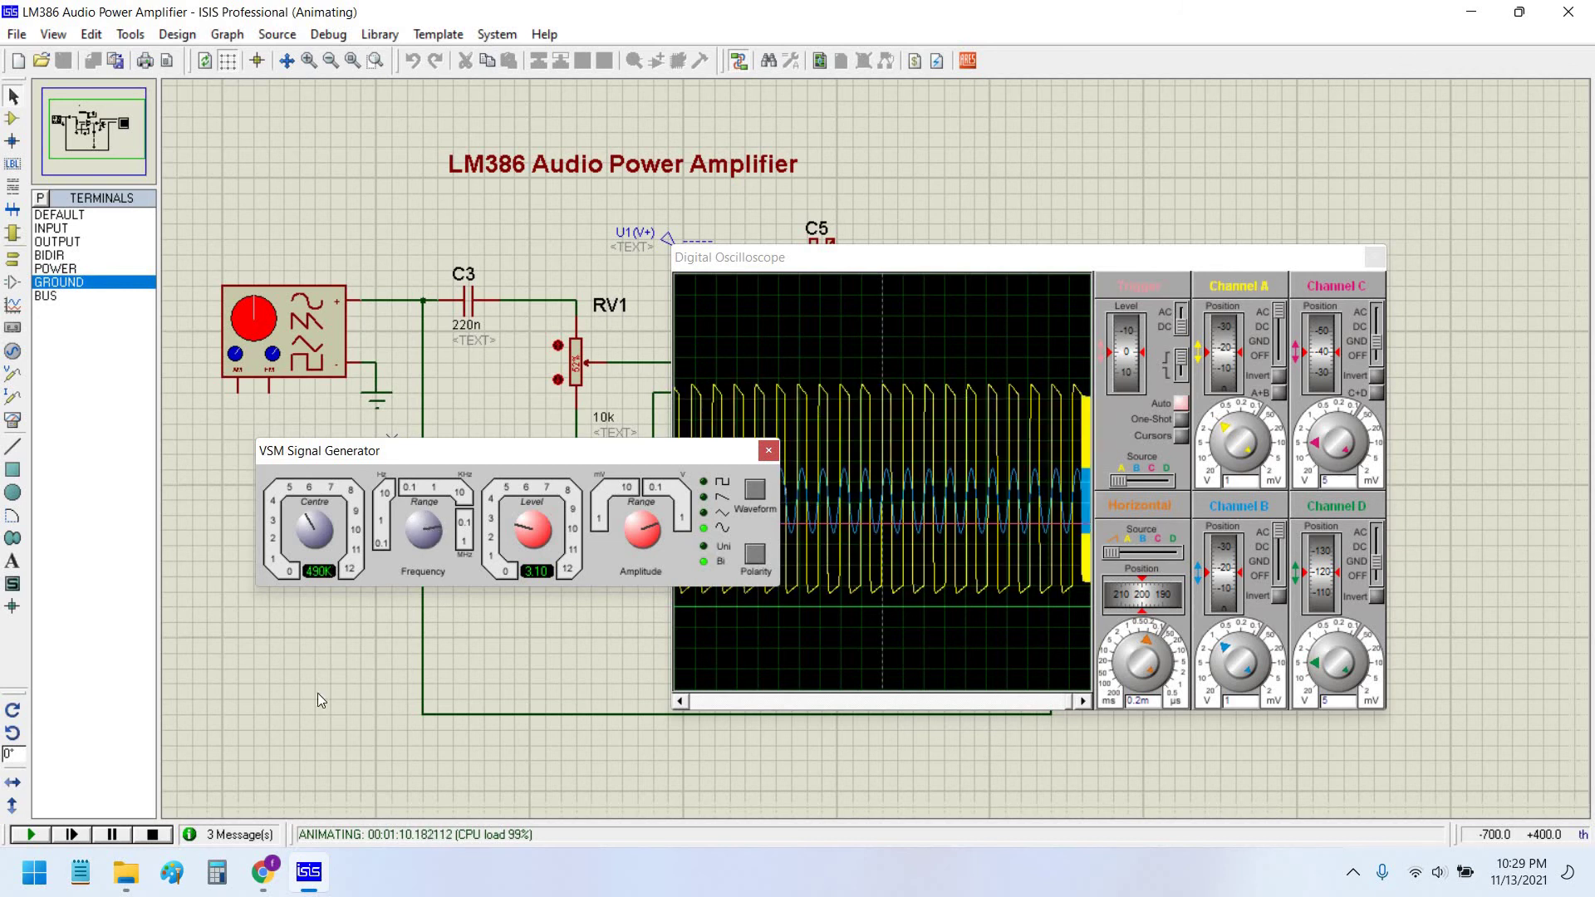
{"action": "left_click", "coordinate": [153, 833]}
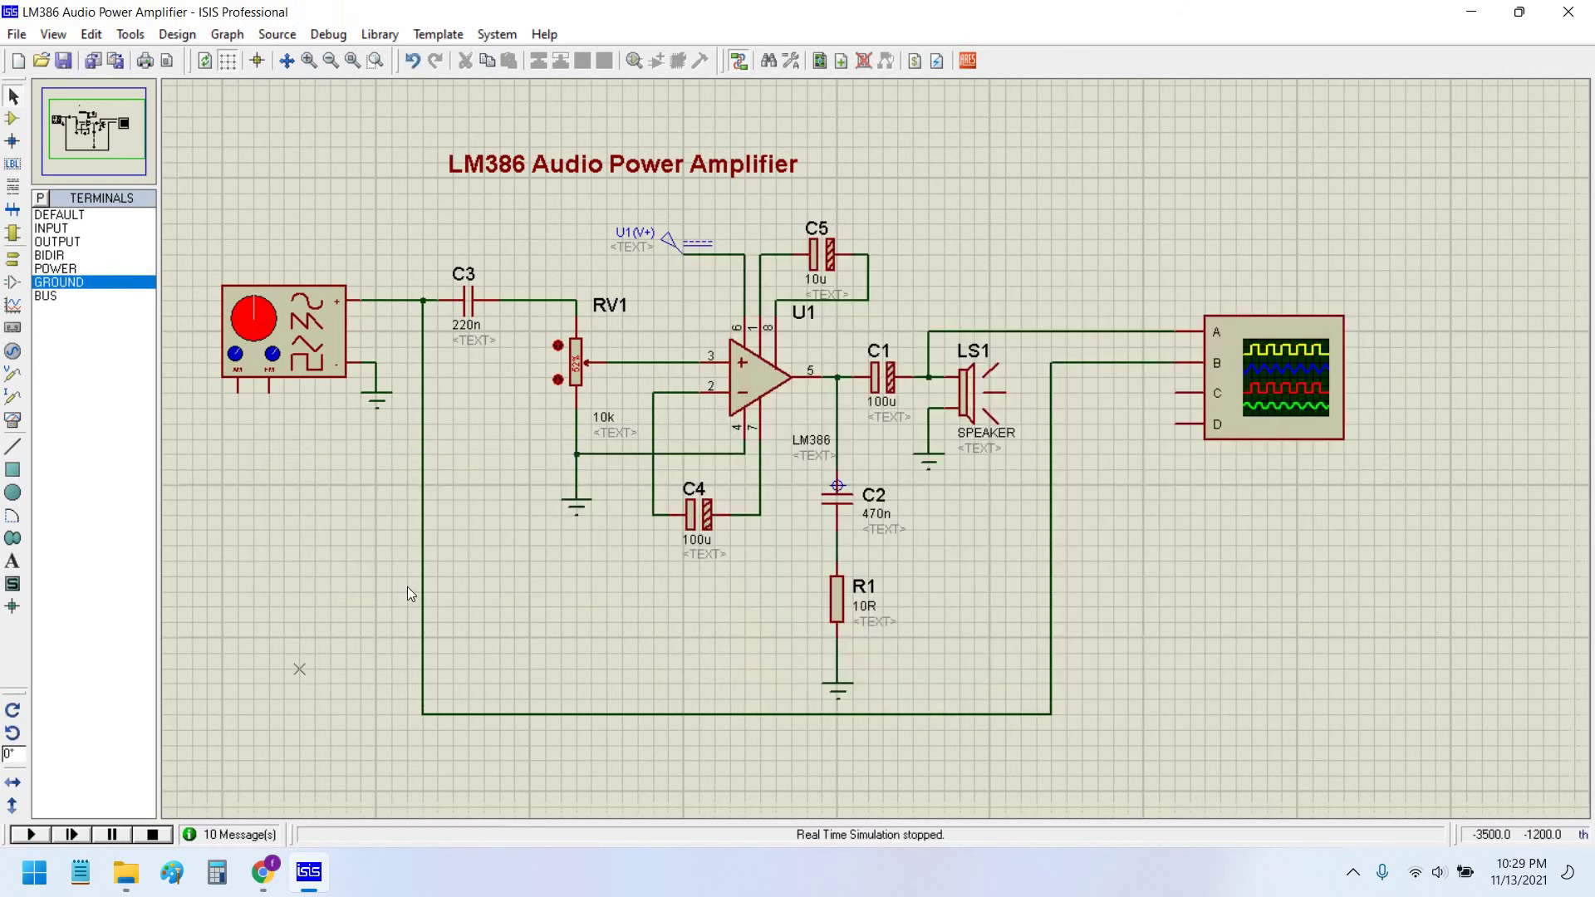
Pan around the LM386 schematic and switch to Component mode to show the DEVICES list.
{"action": "left_click_drag", "start_coordinate": [617, 644], "coordinate": [654, 647]}
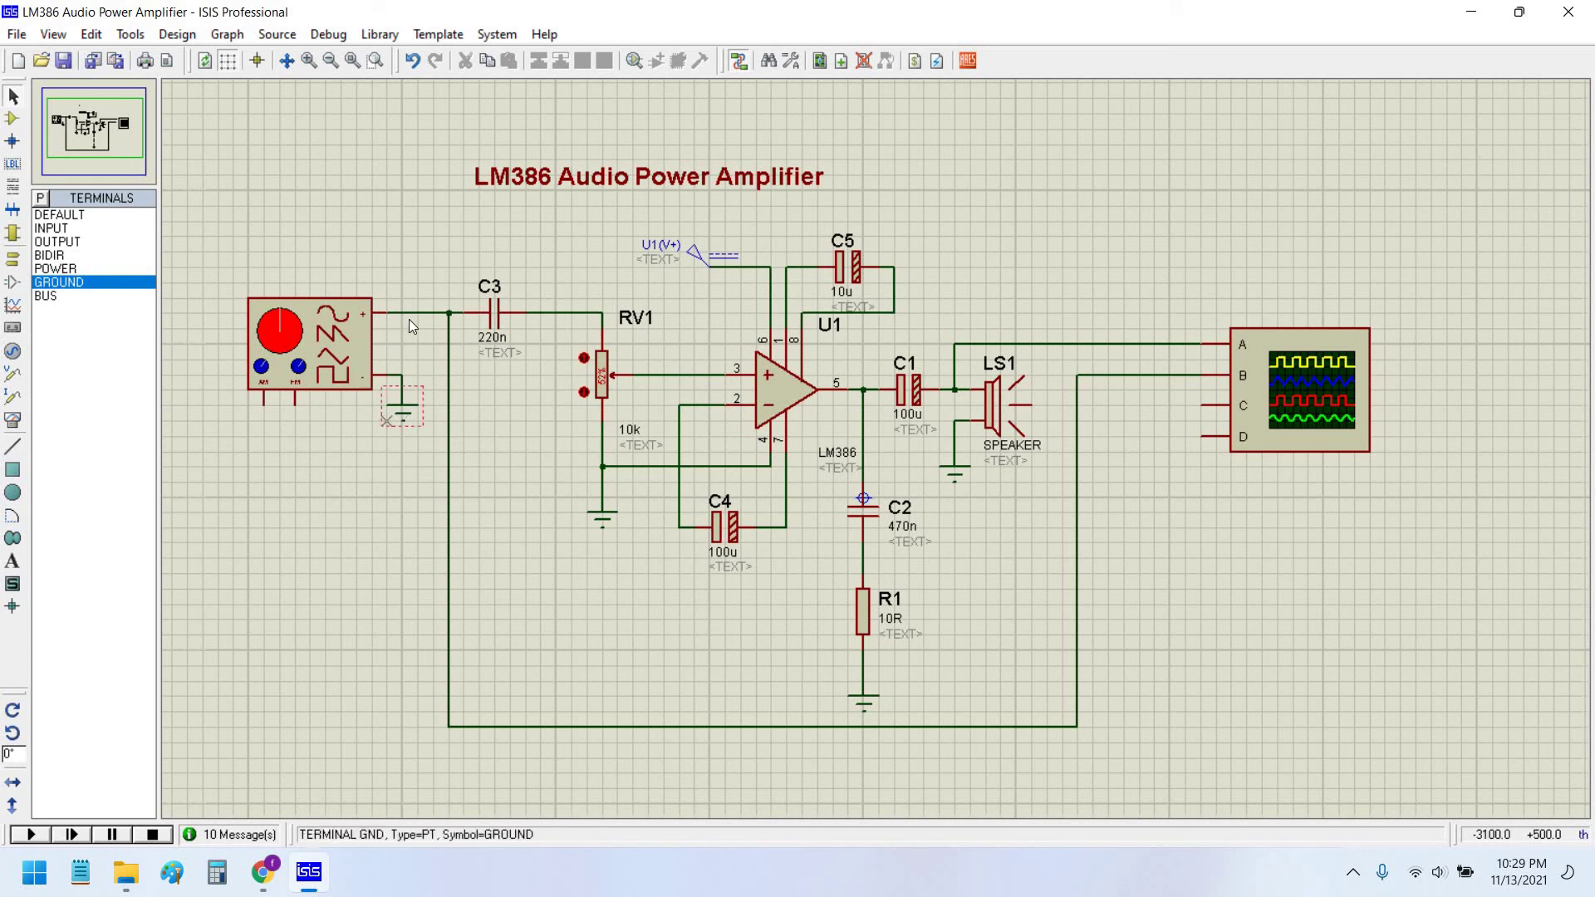
{"action": "right_click", "coordinate": [516, 314]}
{"action": "right_click", "coordinate": [516, 313]}
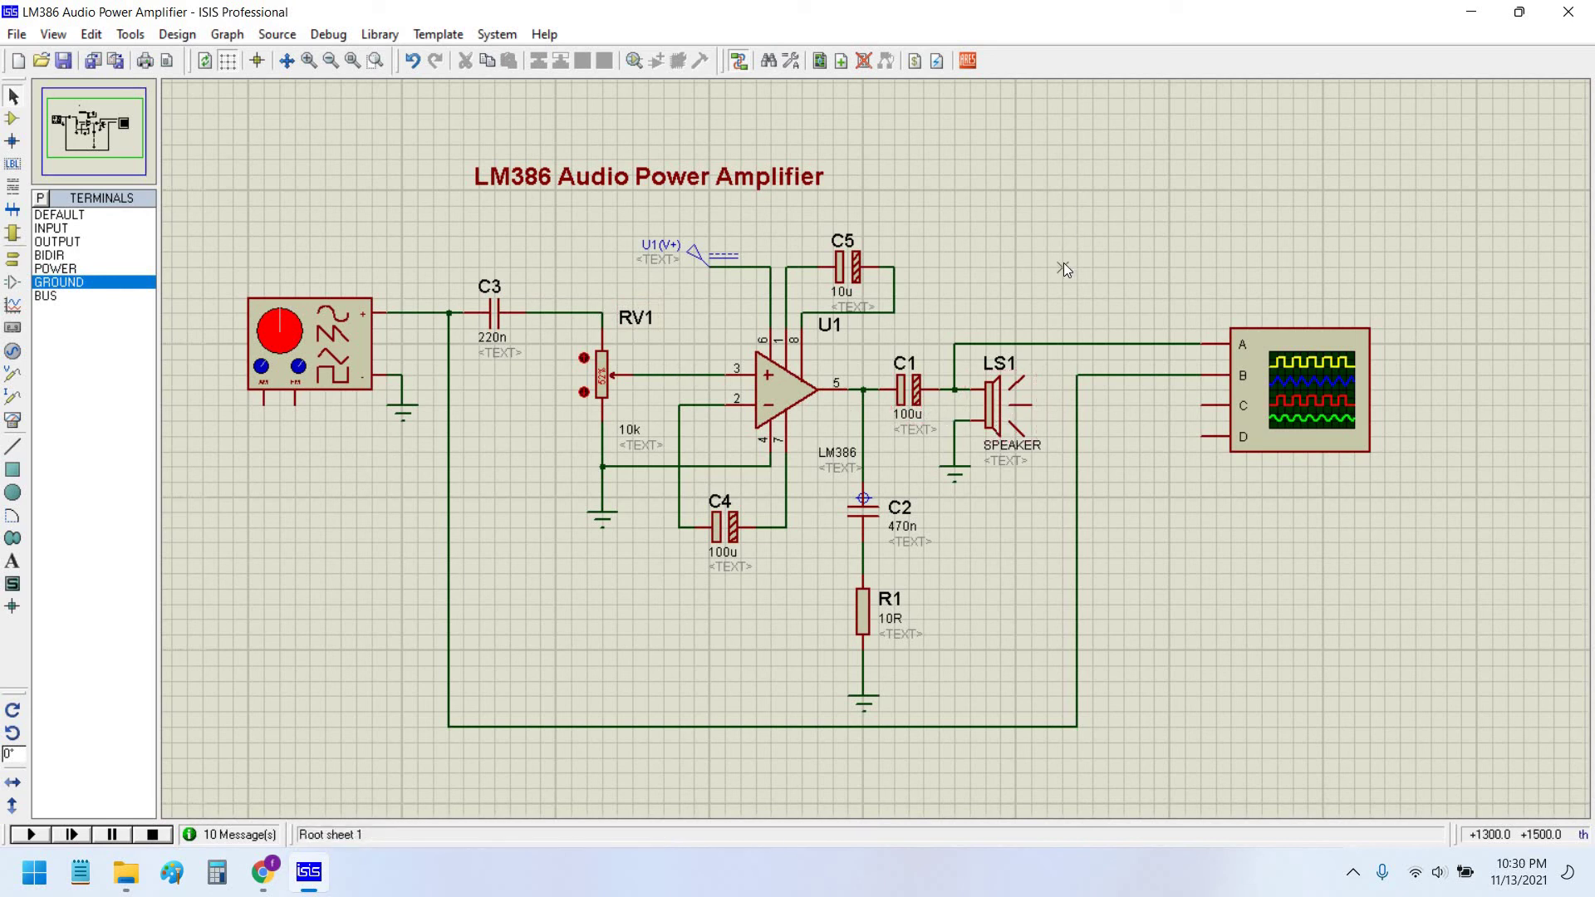
{"action": "left_click_drag", "start_coordinate": [1067, 268], "coordinate": [1081, 273]}
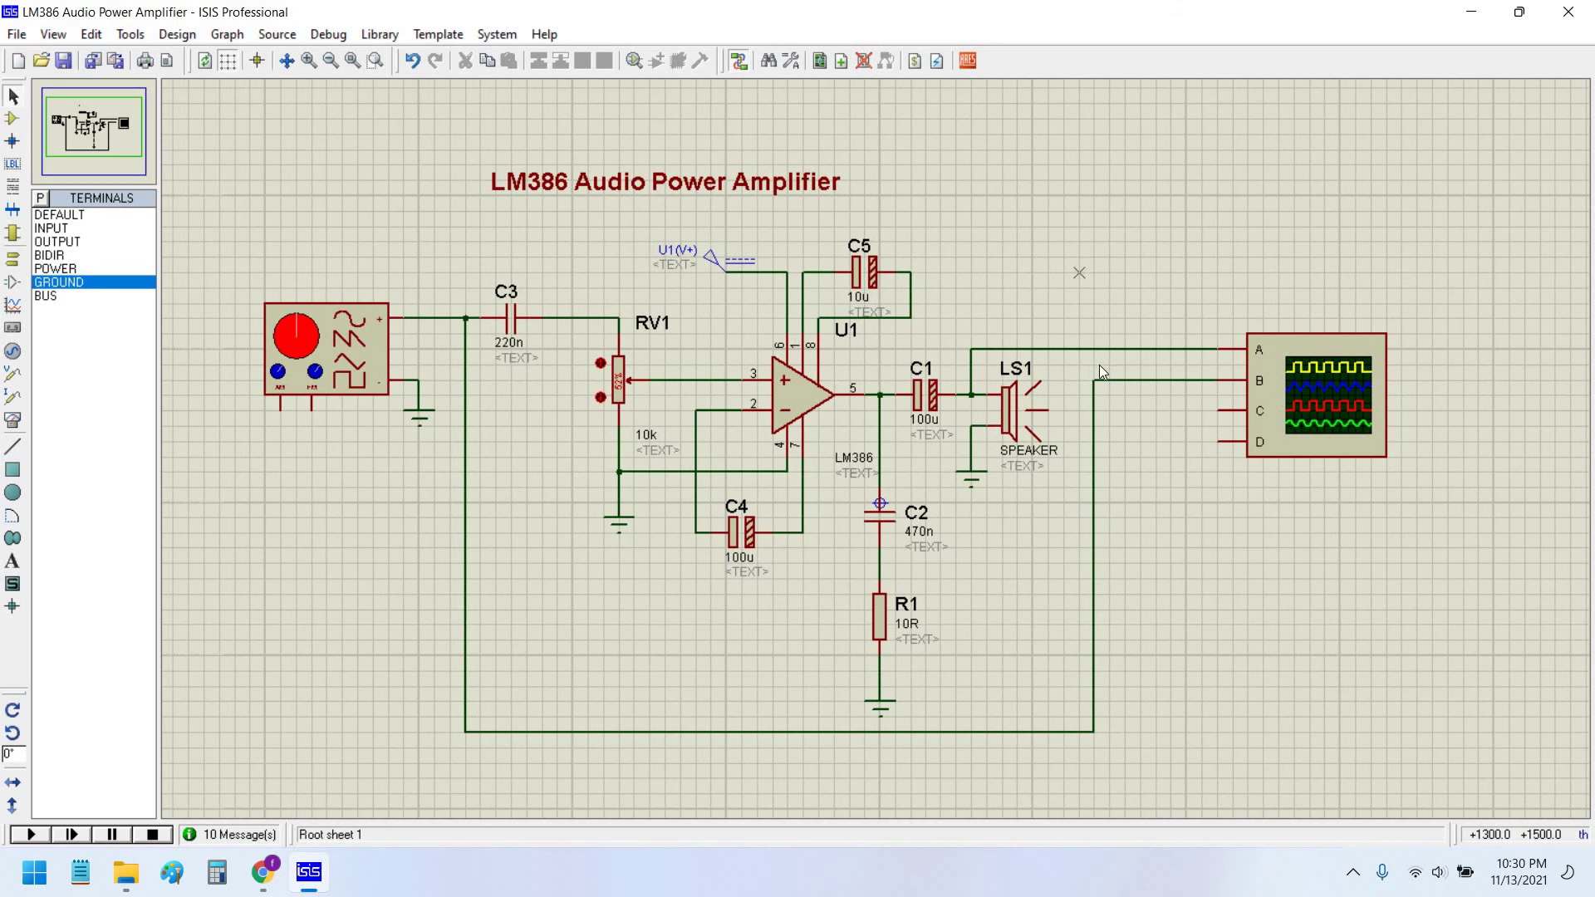
{"action": "left_click_drag", "start_coordinate": [1027, 585], "coordinate": [1044, 590]}
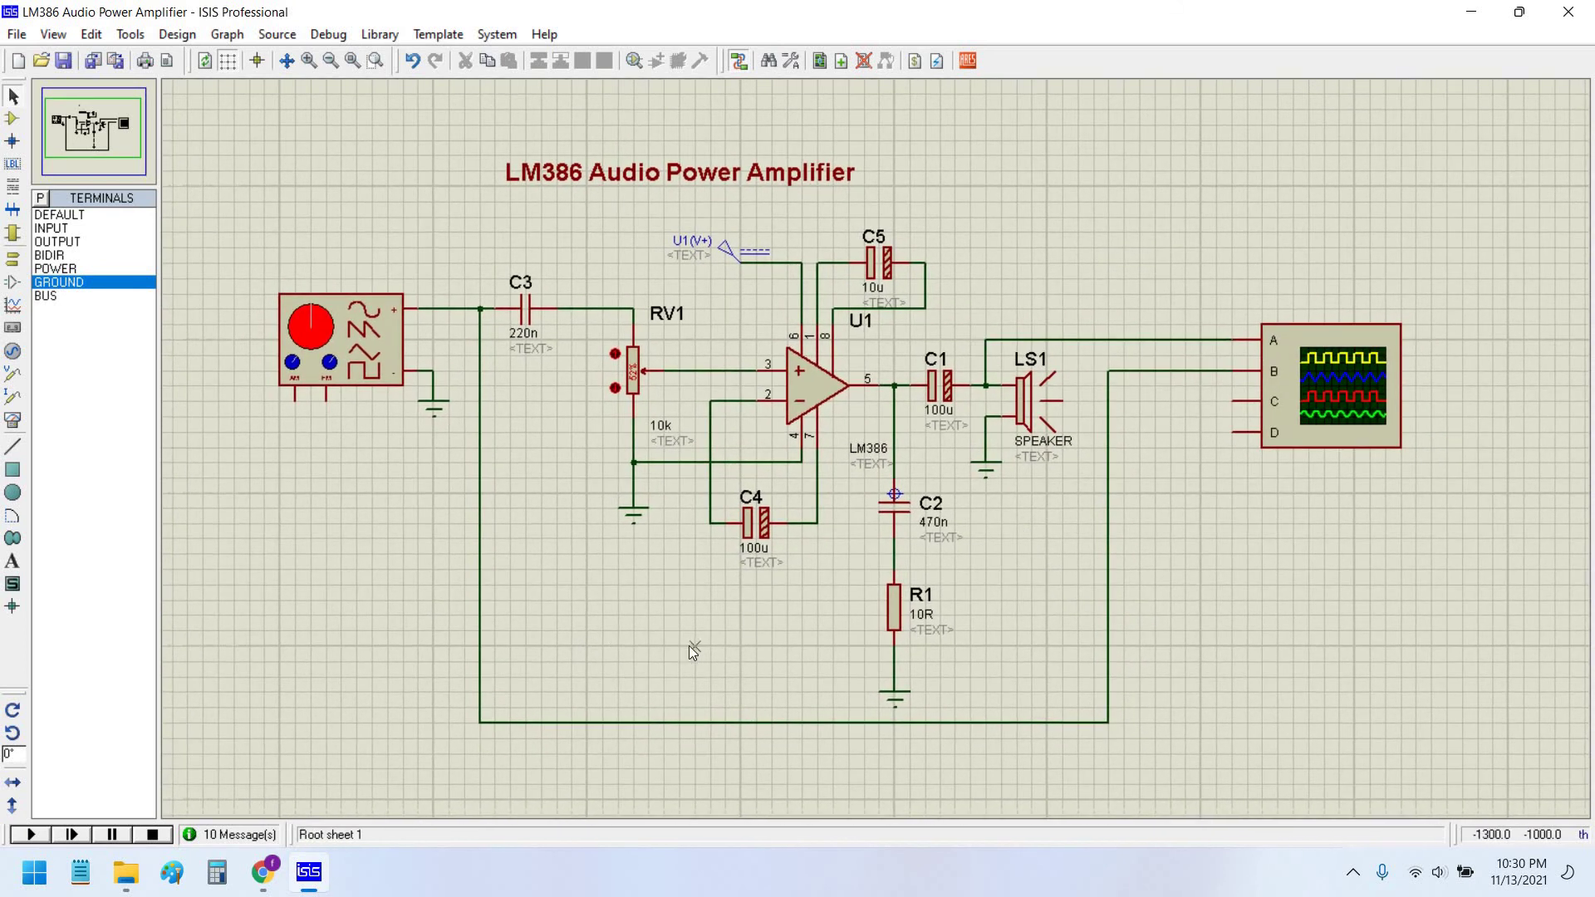
{"action": "left_click_drag", "start_coordinate": [681, 651], "coordinate": [680, 654]}
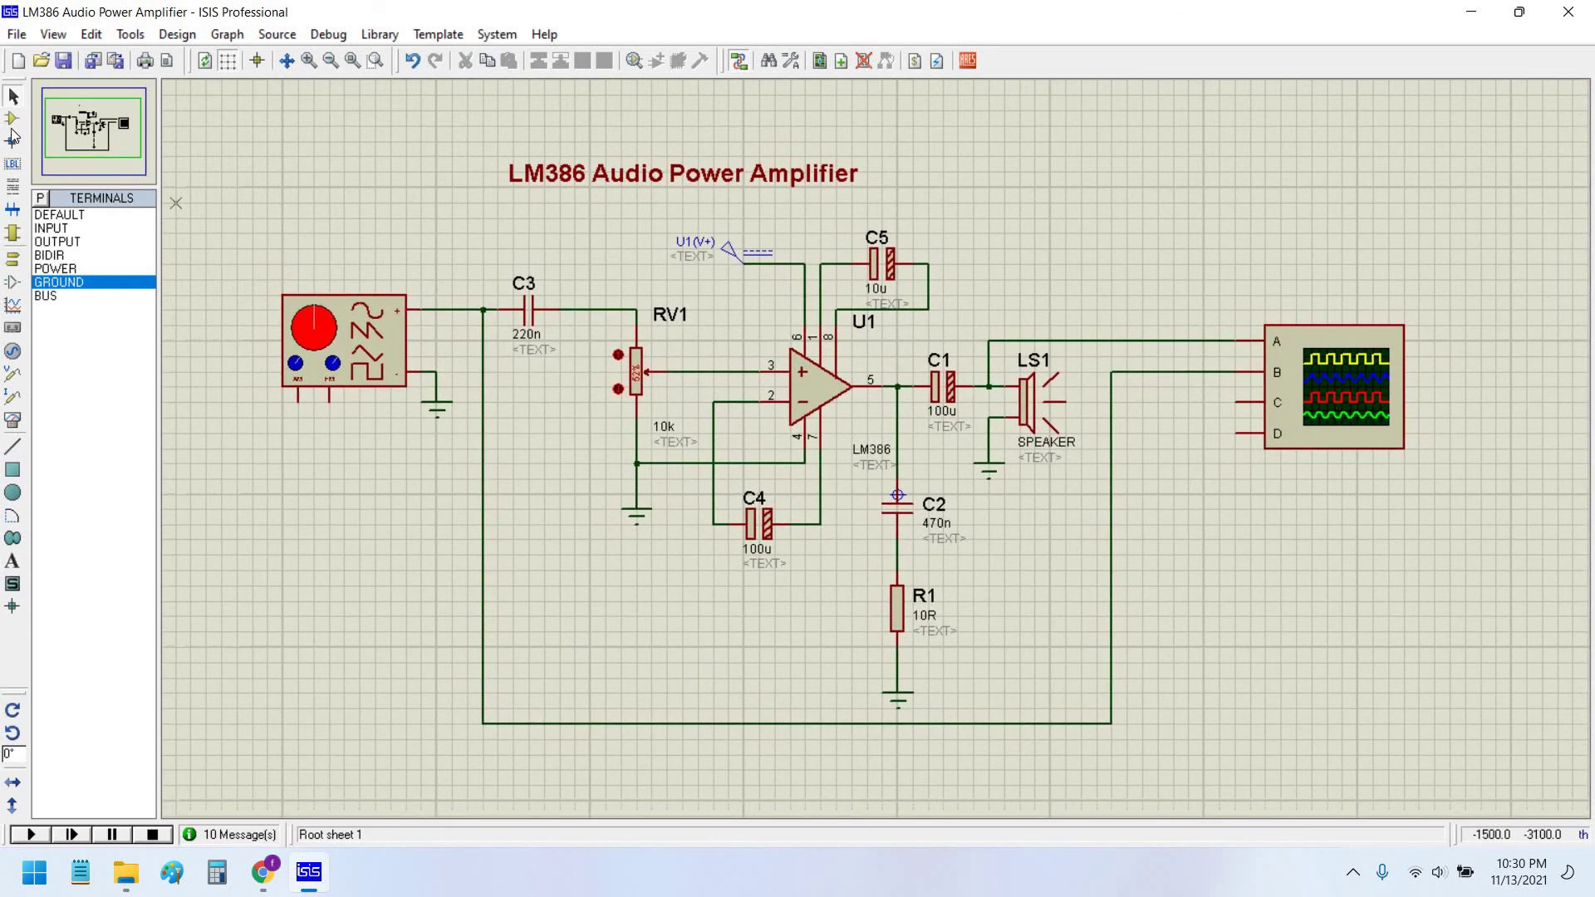
{"action": "left_click", "coordinate": [12, 117]}
{"action": "left_click", "coordinate": [425, 191]}
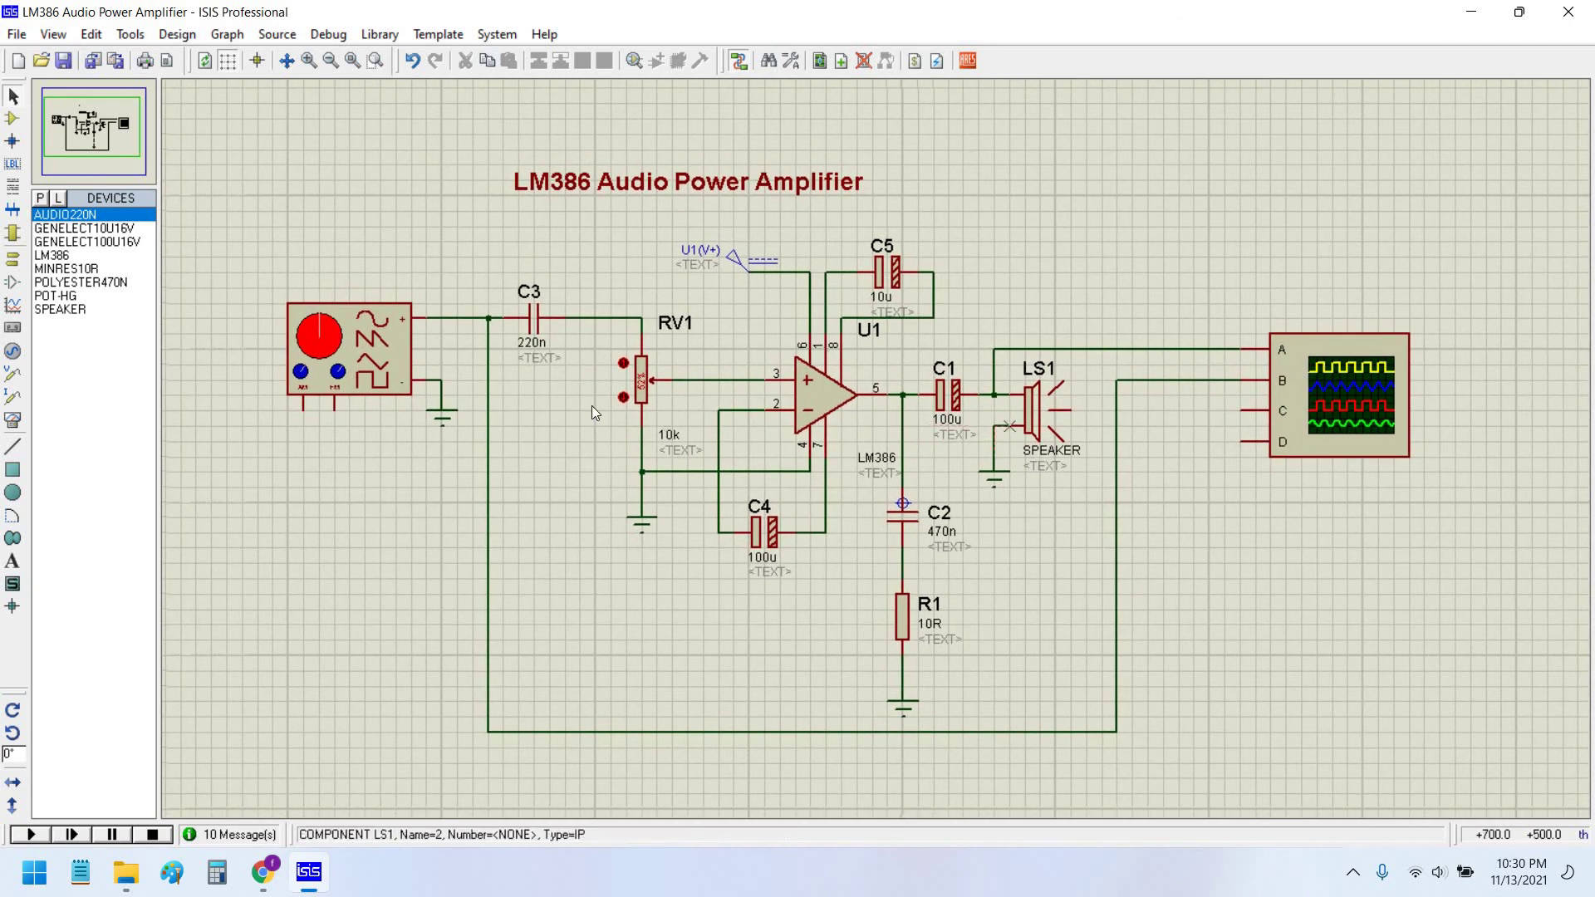
Place a trial logic analyser and highlight I2C DEBUGGER in the instruments list.
{"action": "left_click", "coordinate": [13, 420]}
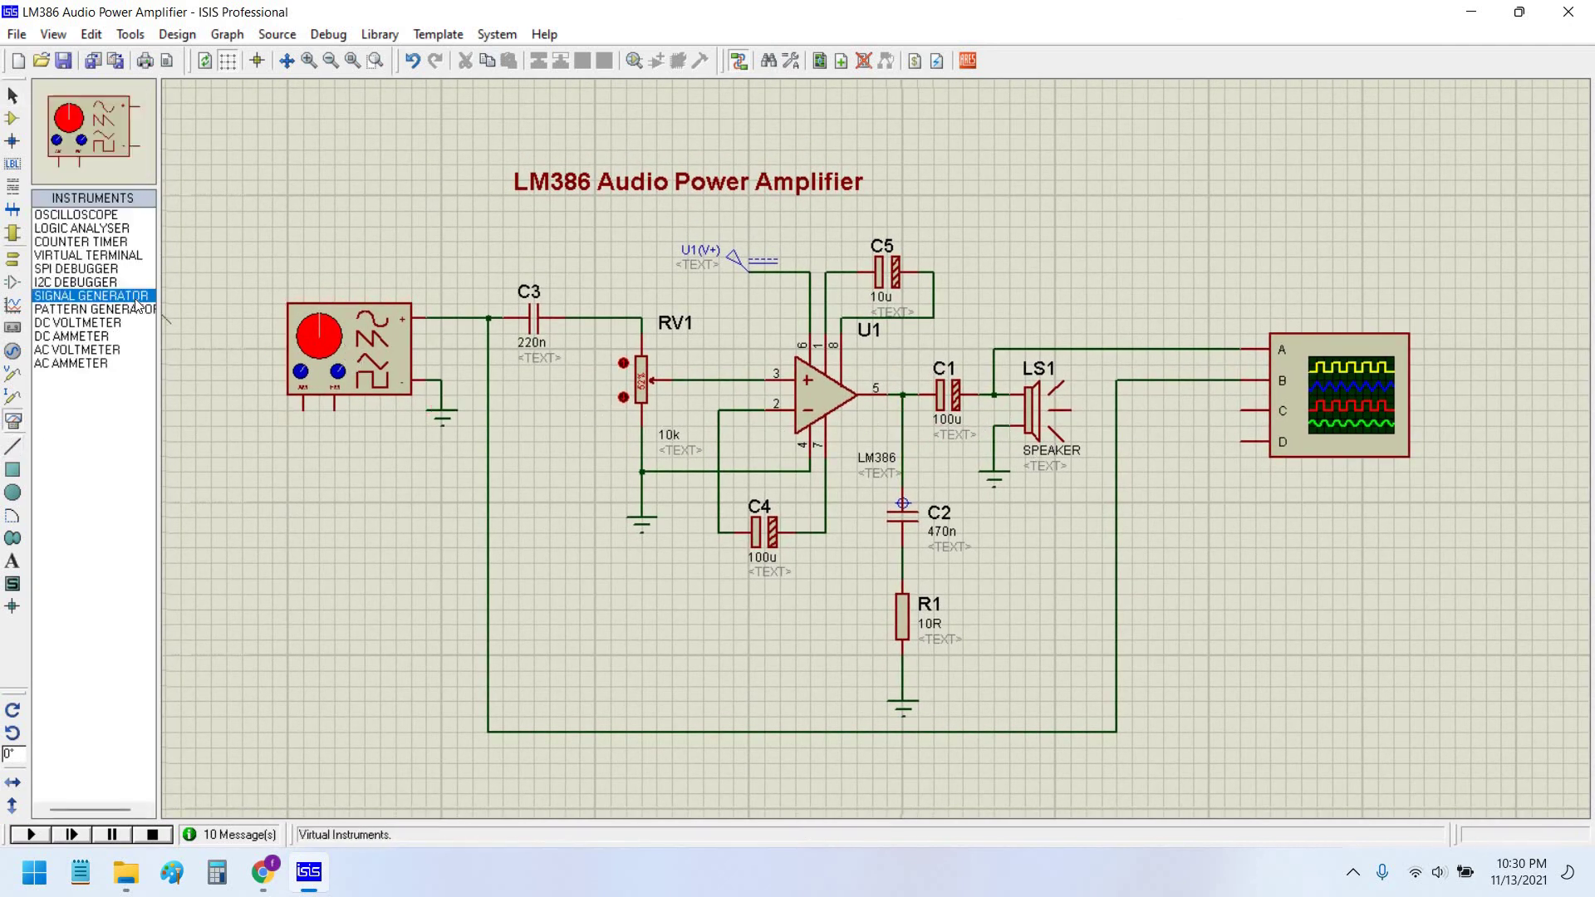
{"action": "left_click", "coordinate": [124, 229]}
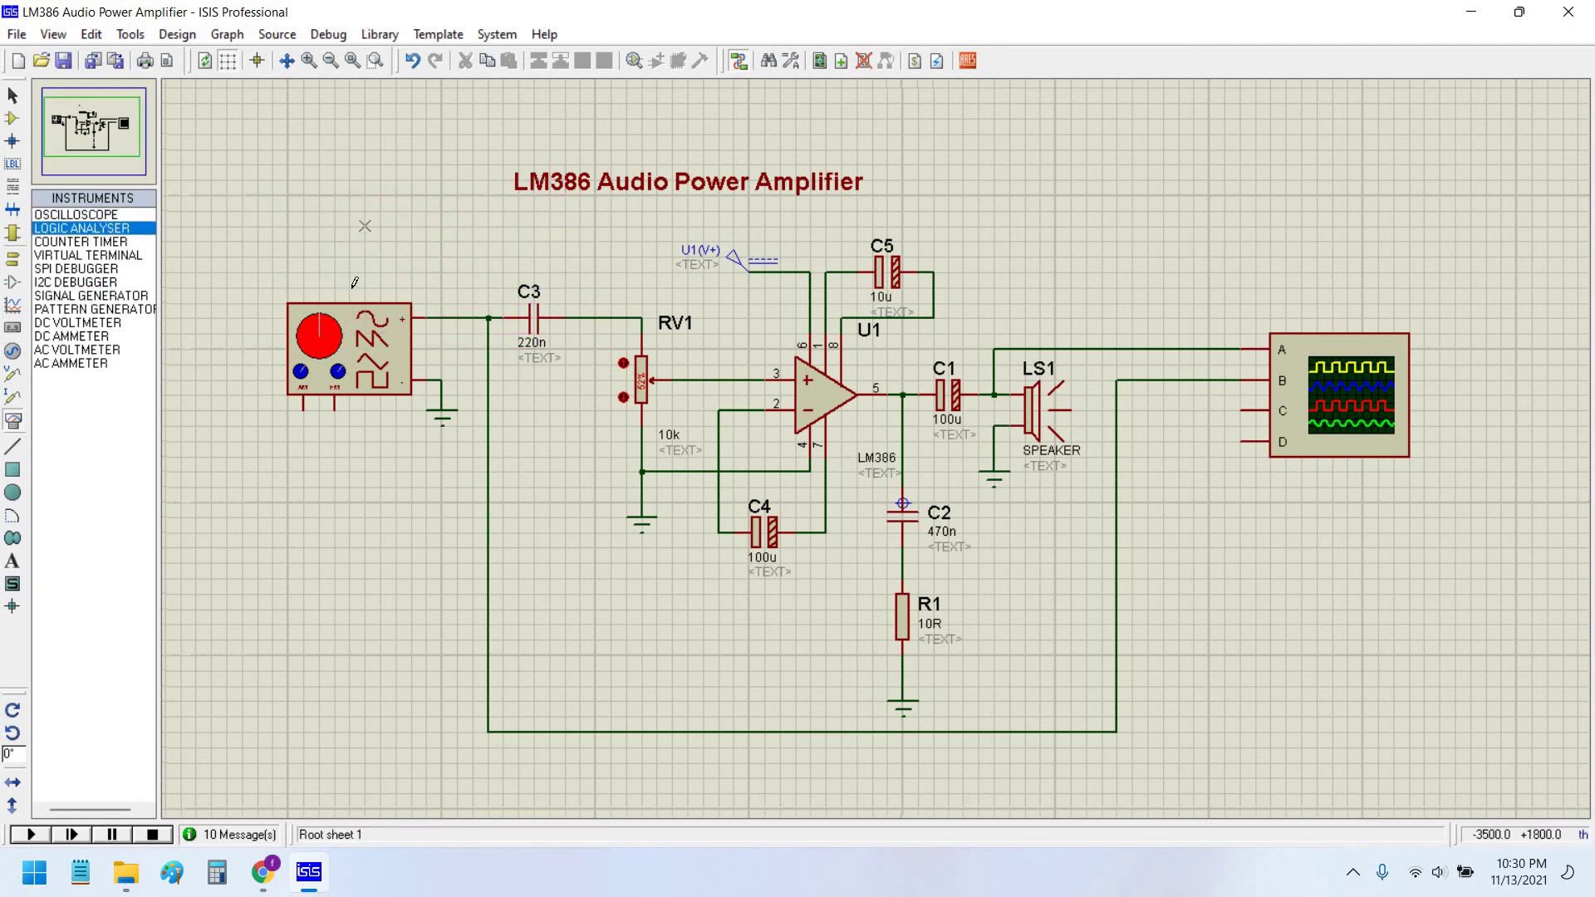
{"action": "left_click", "coordinate": [313, 582]}
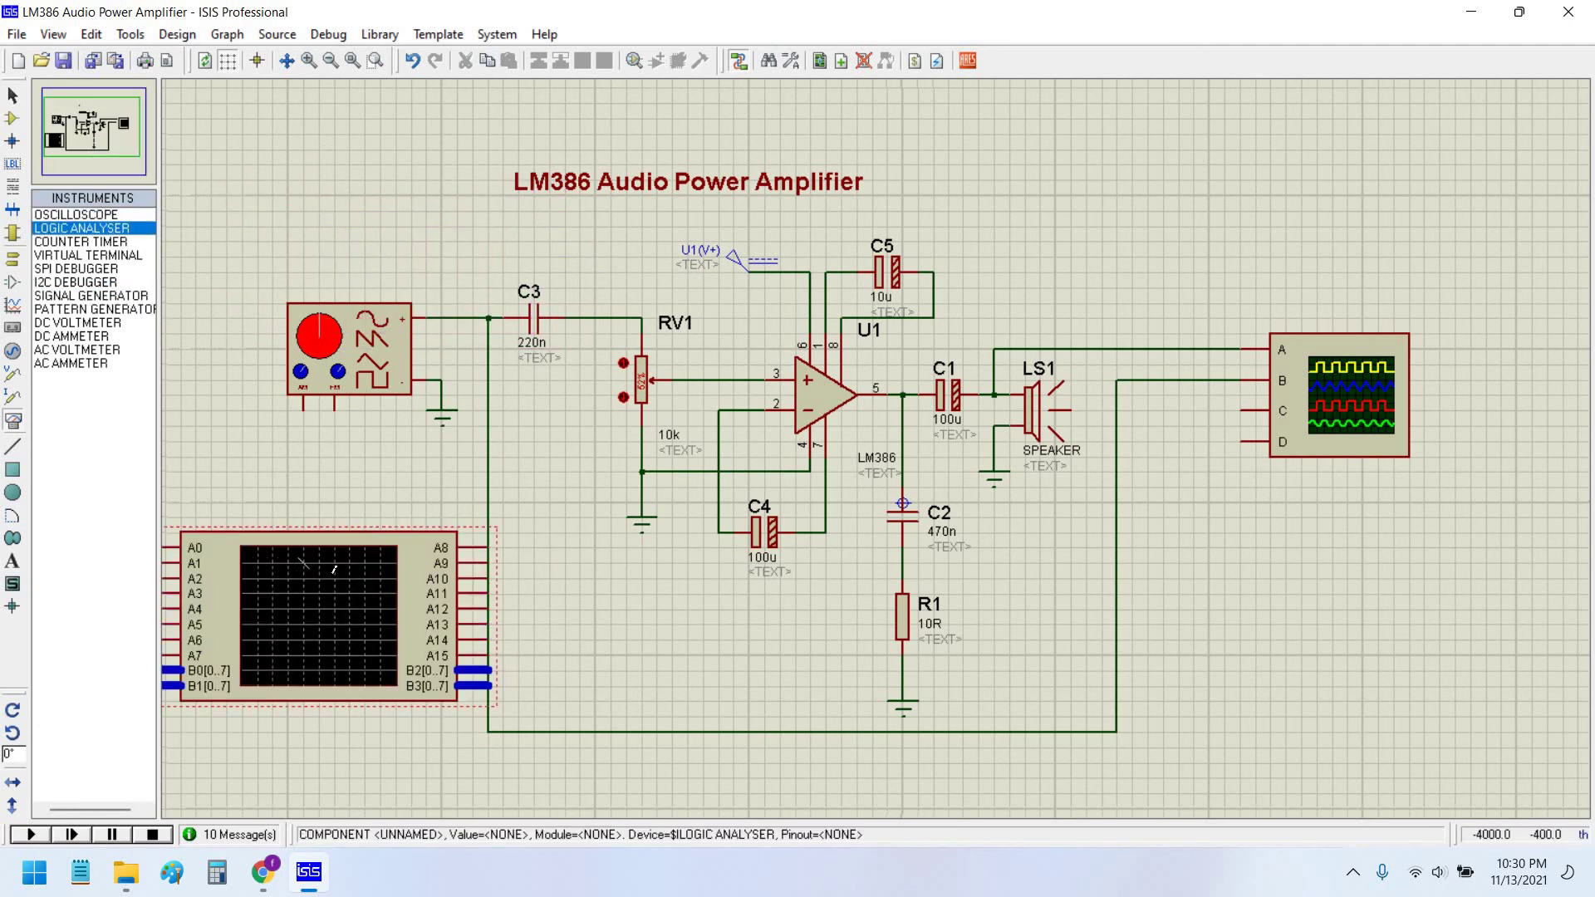
{"action": "key", "text": "Down"}
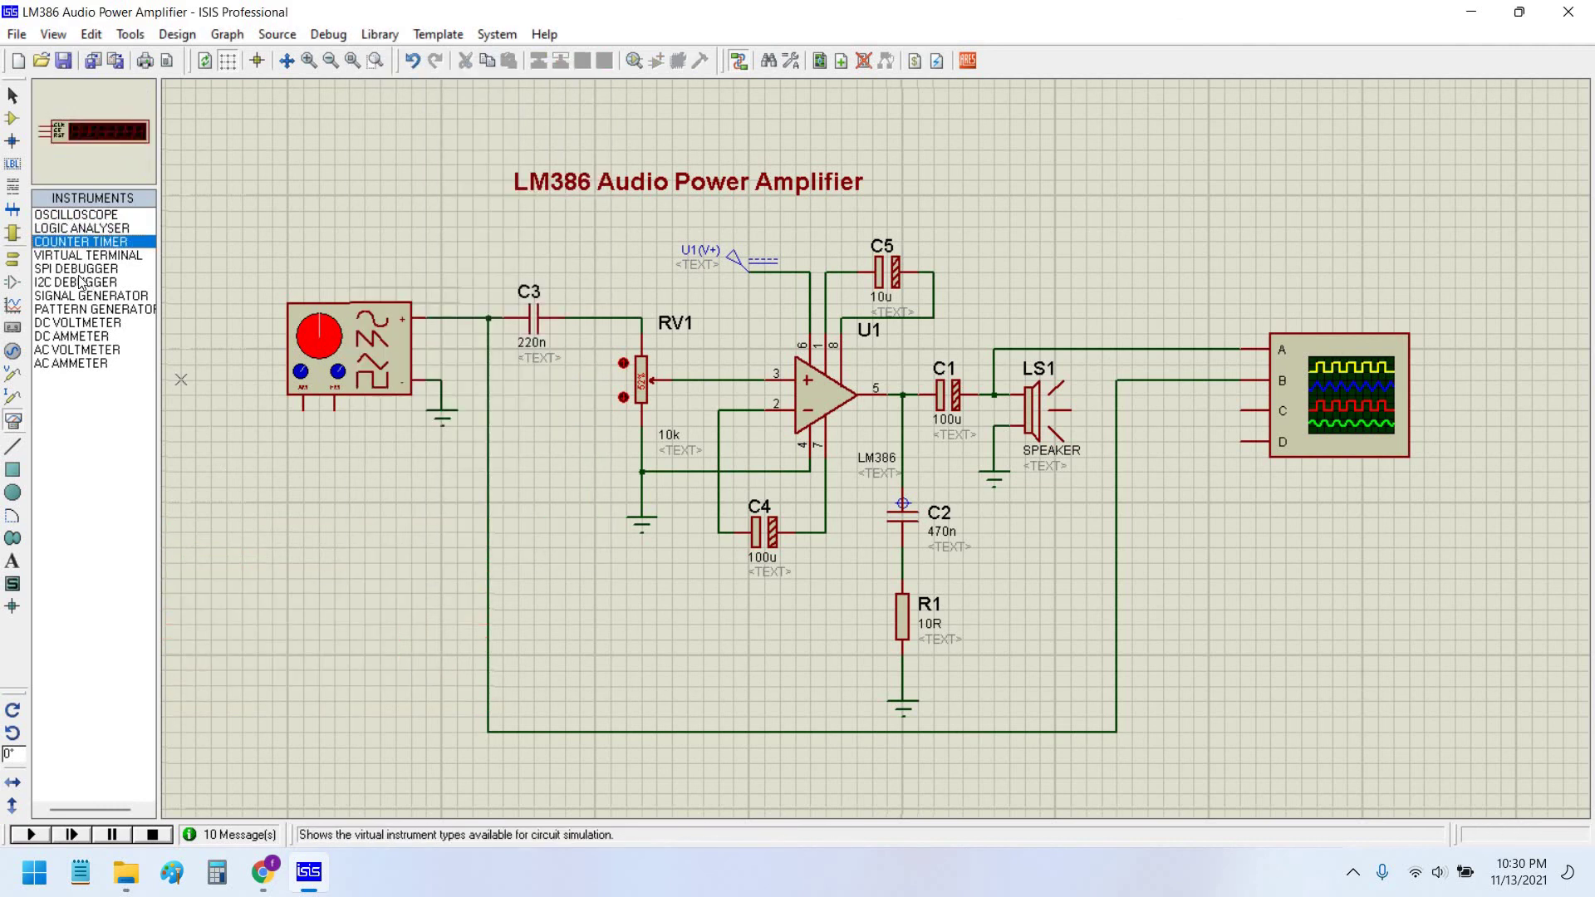
{"action": "key", "text": "Down"}
{"action": "key", "text": "Down"}
{"action": "key", "text": "Down"}
{"action": "key", "text": "Up"}
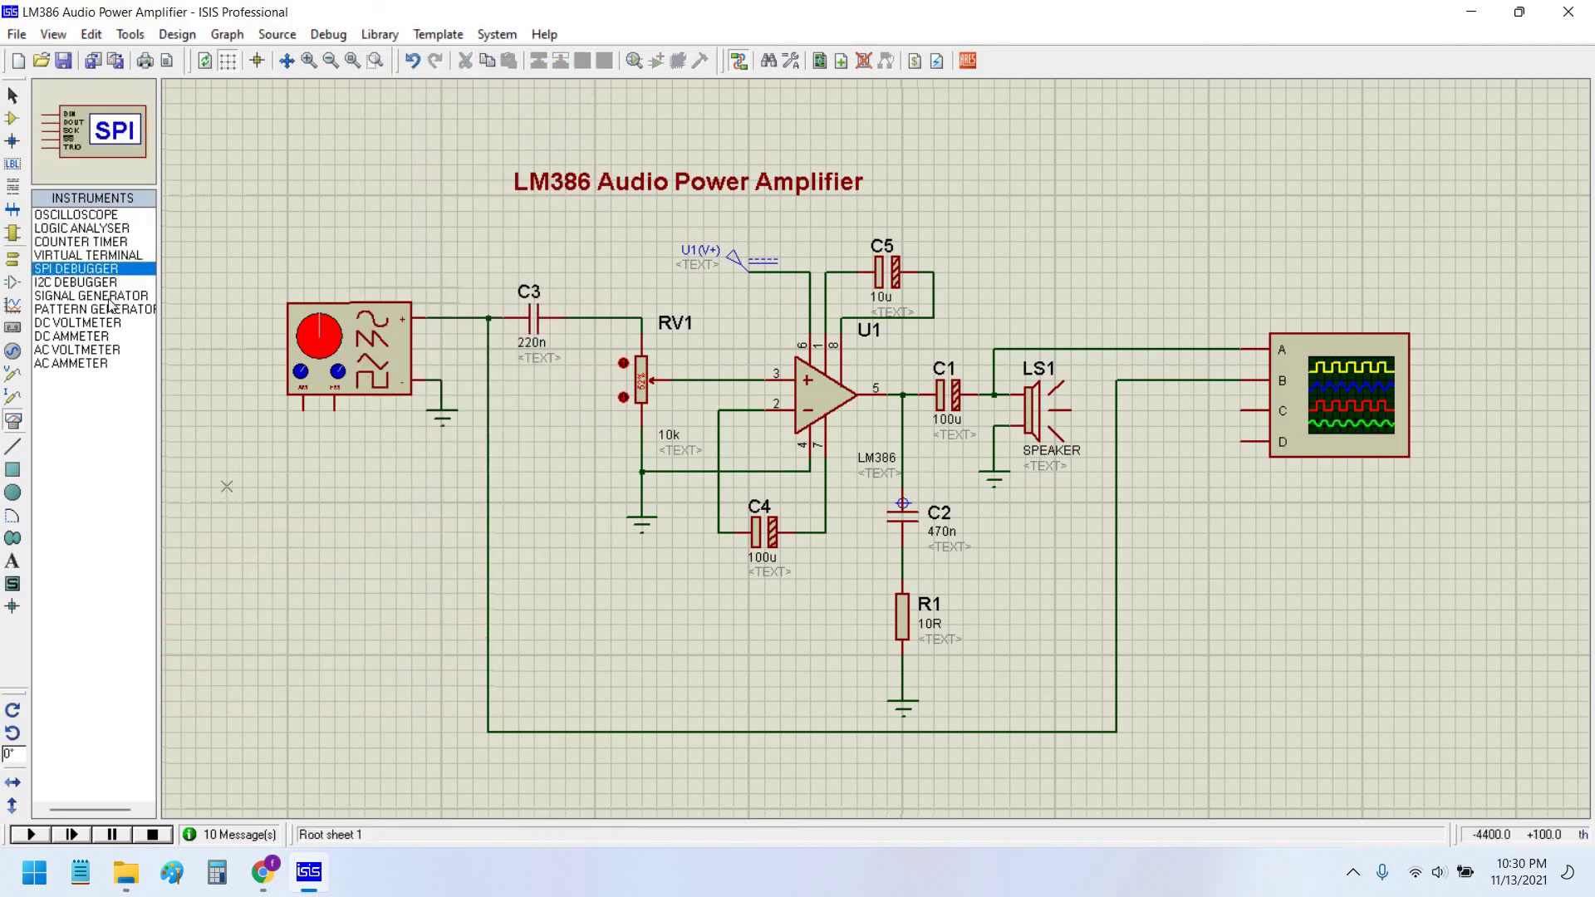
{"action": "key", "text": "Down"}
Place trial I2C and SPI debuggers, undo them, and select OSCILLOSCOPE.
{"action": "left_click", "coordinate": [256, 533]}
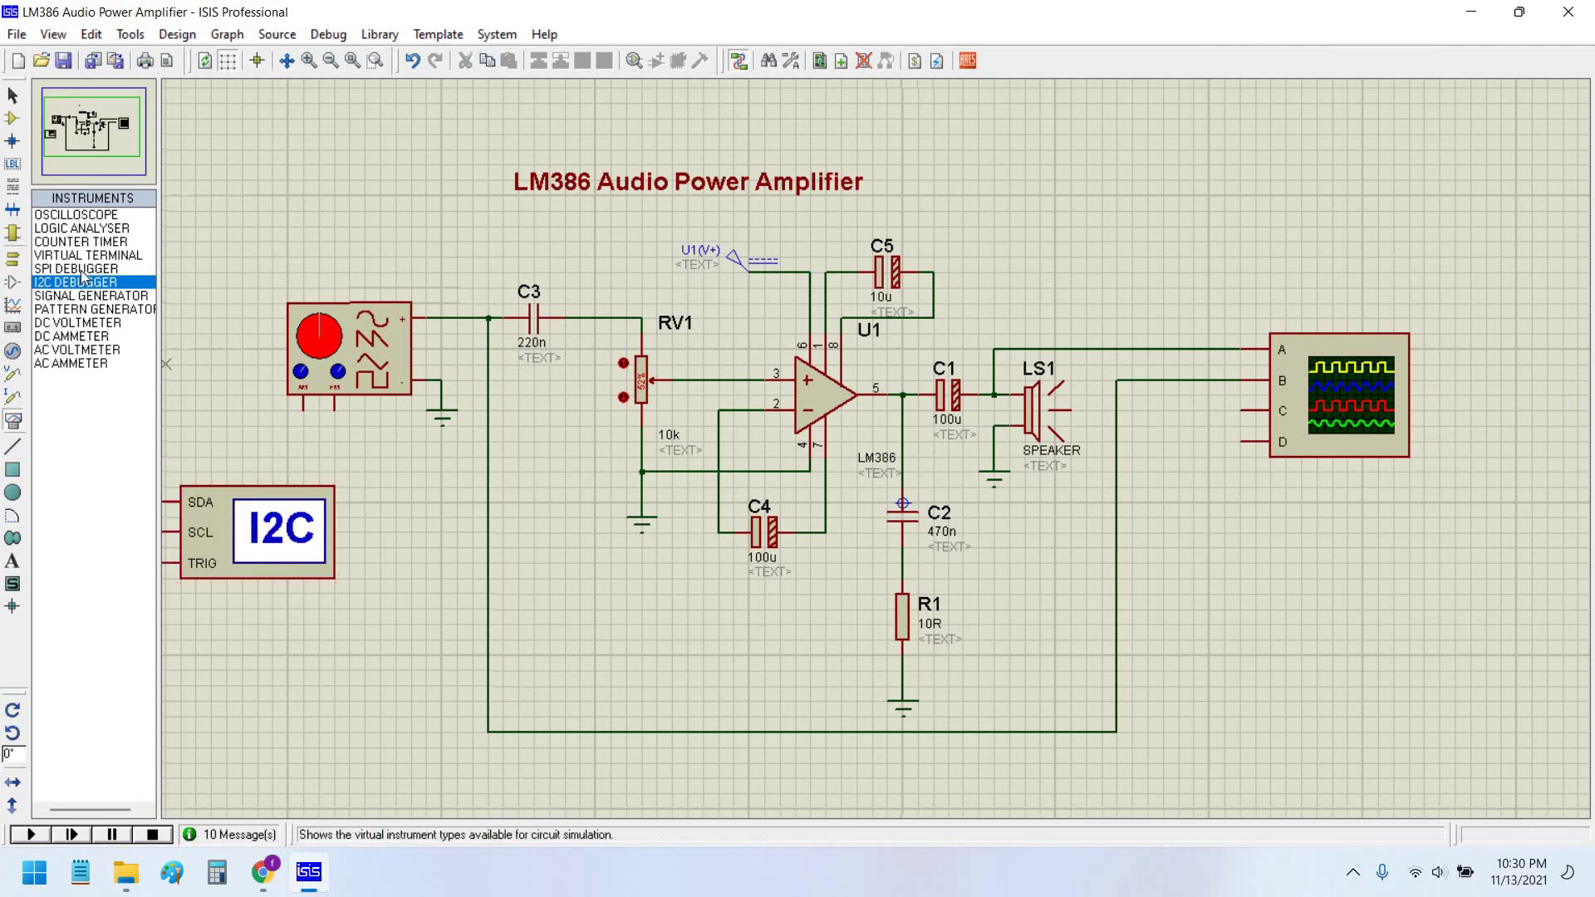
{"action": "left_click", "coordinate": [94, 269]}
{"action": "left_click", "coordinate": [304, 714]}
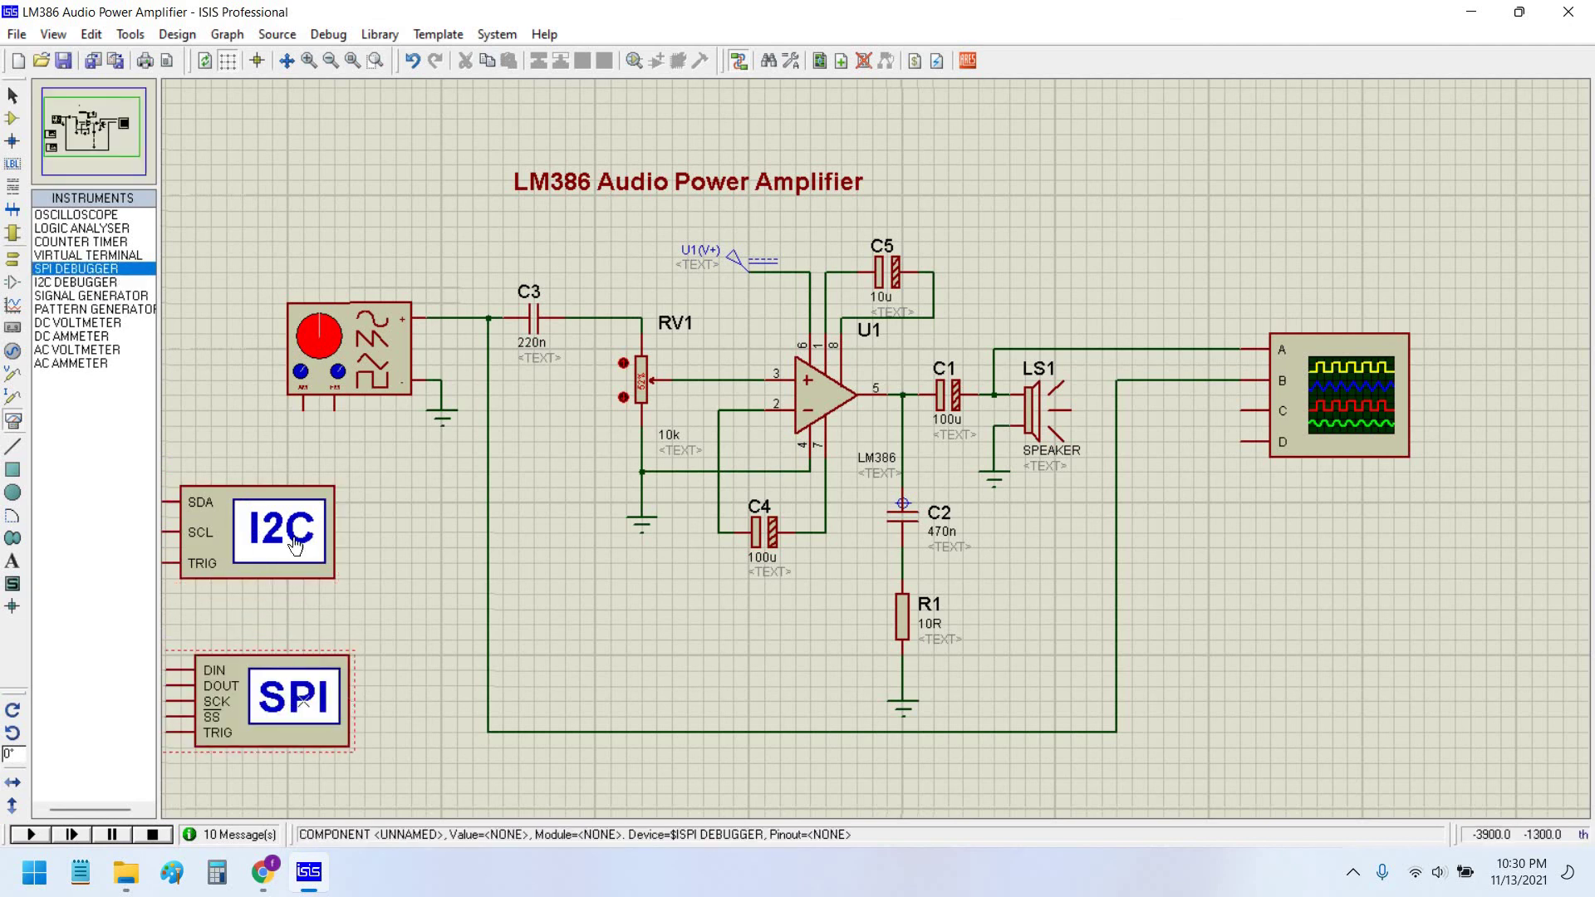
{"action": "key", "text": "ctrl+z"}
{"action": "key", "text": "ctrl+z"}
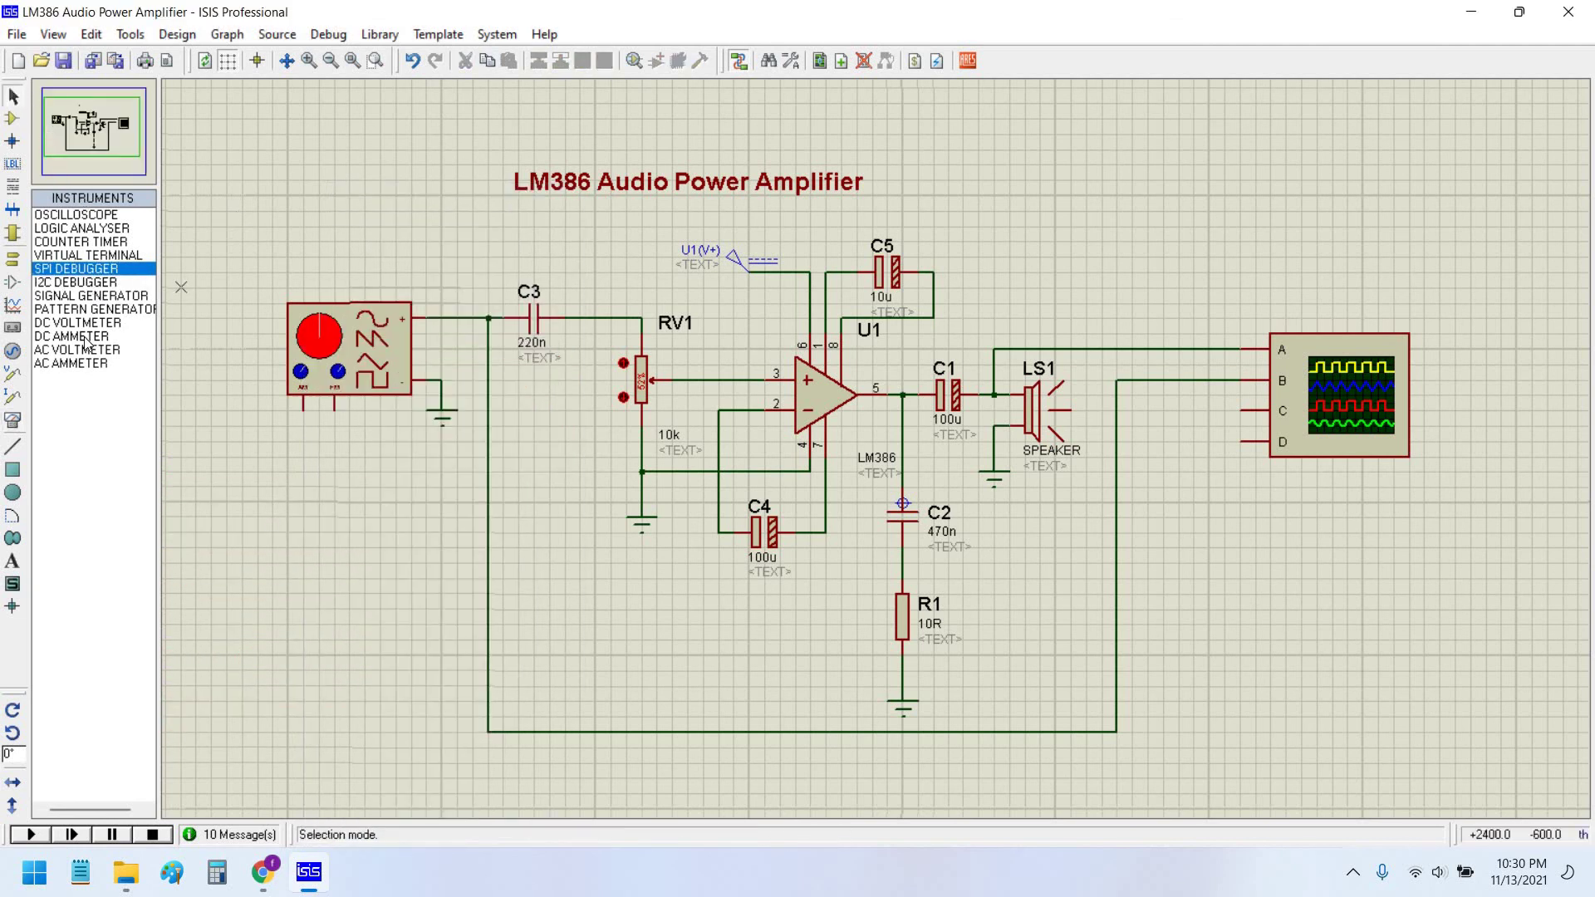
{"action": "left_click", "coordinate": [113, 281]}
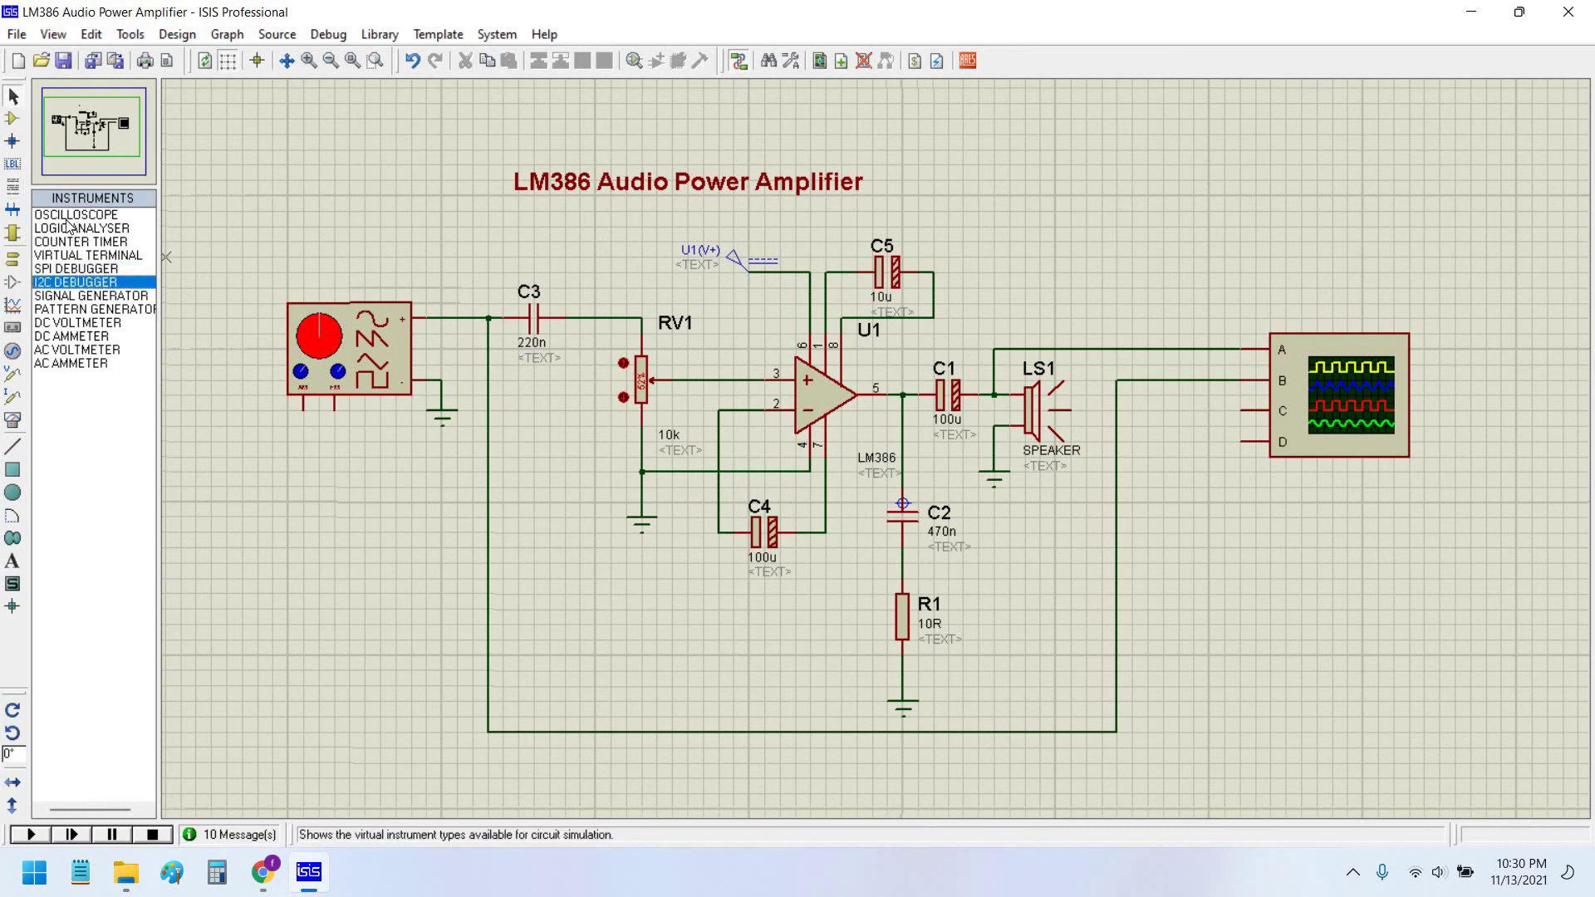
{"action": "left_click", "coordinate": [64, 215]}
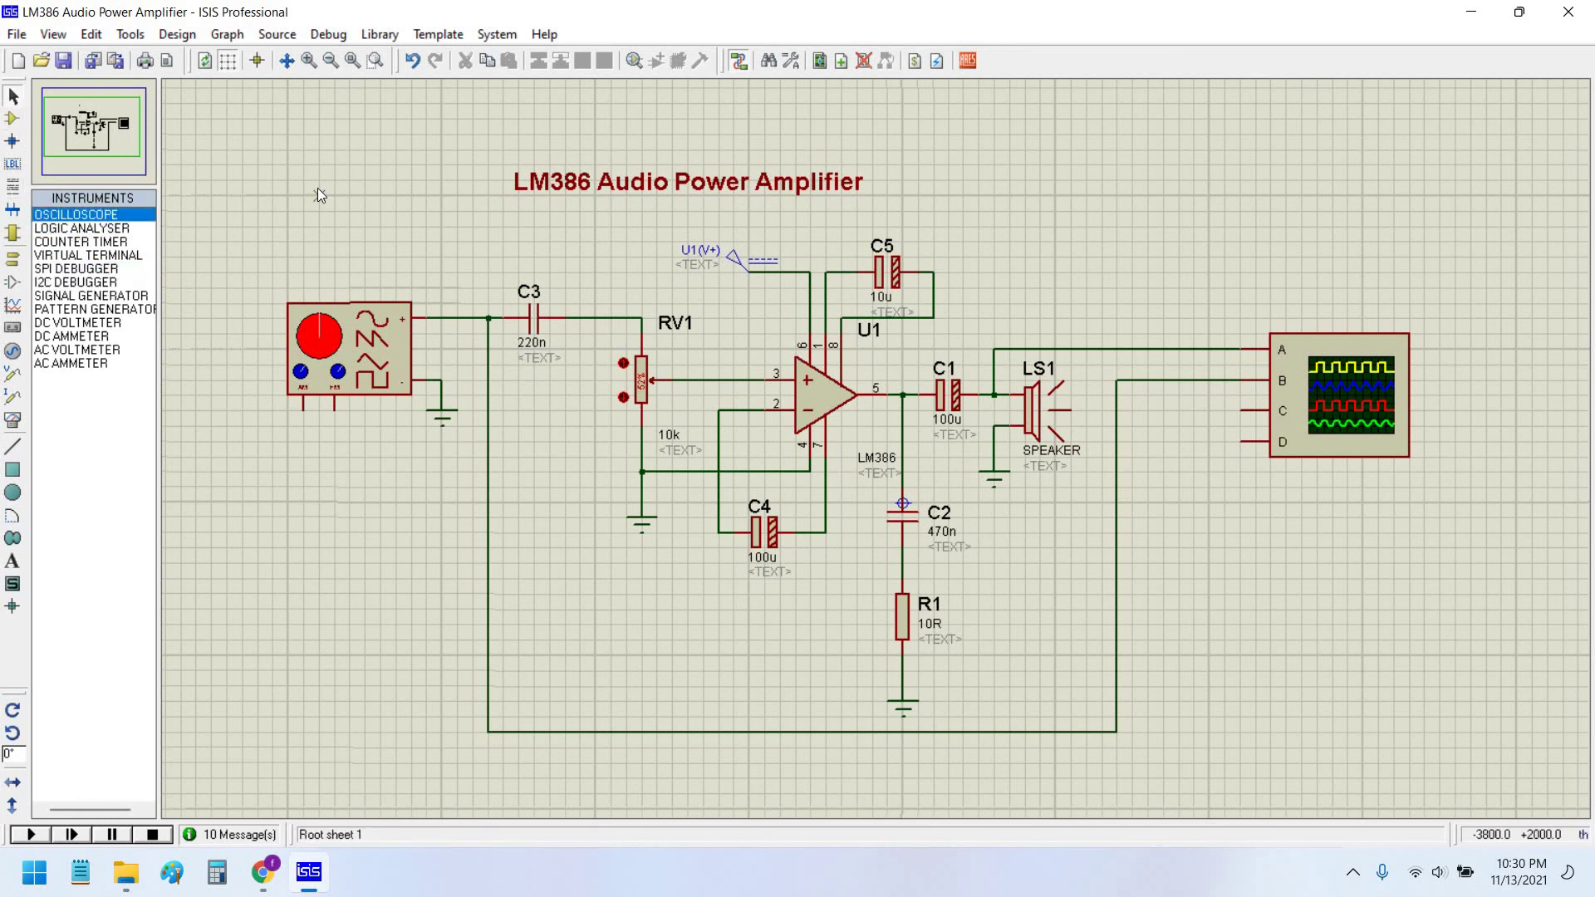
{"action": "scroll", "coordinate": [337, 192], "scroll_direction": "up", "scroll_amount": 1}
{"action": "scroll", "coordinate": [359, 195], "scroll_direction": "down", "scroll_amount": 1}
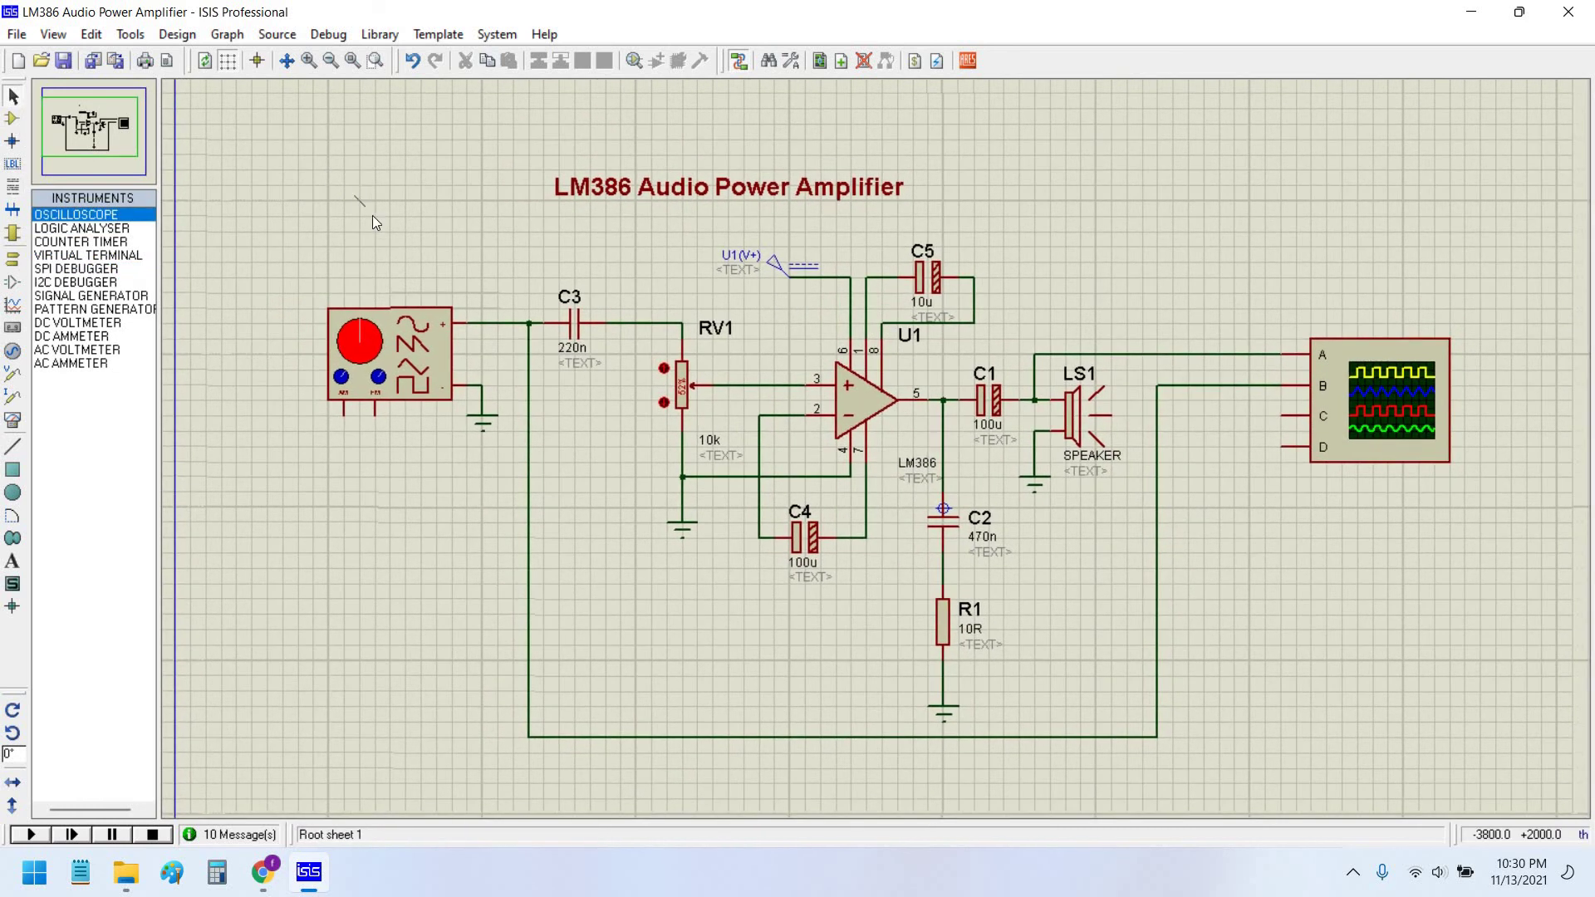